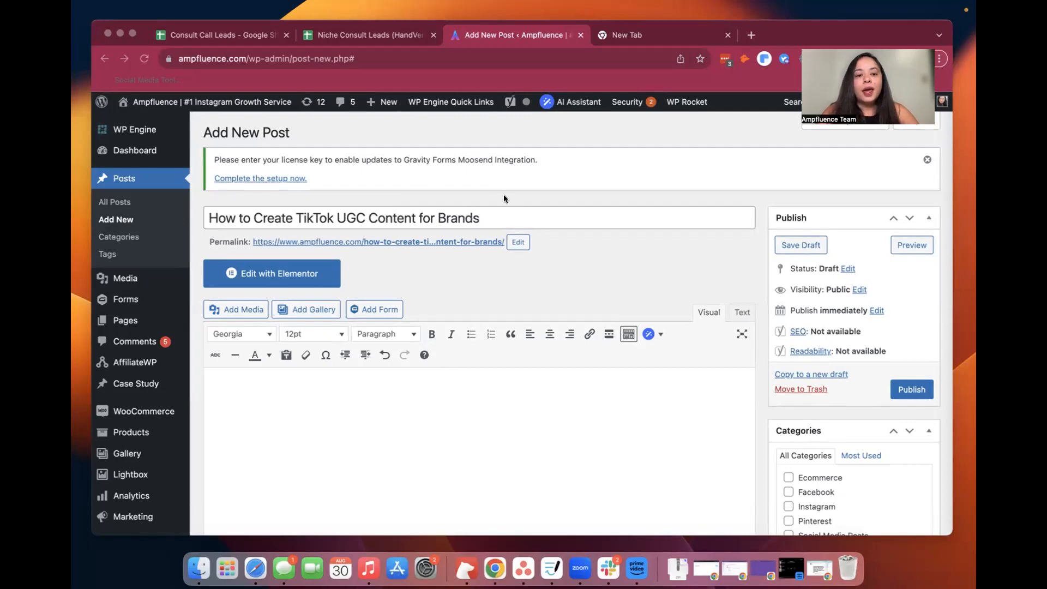
Highlight "TikTok UGC Content for Brands" in the post title, then switch to the nogood.io TikTok UGC guide
left_click(294, 217)
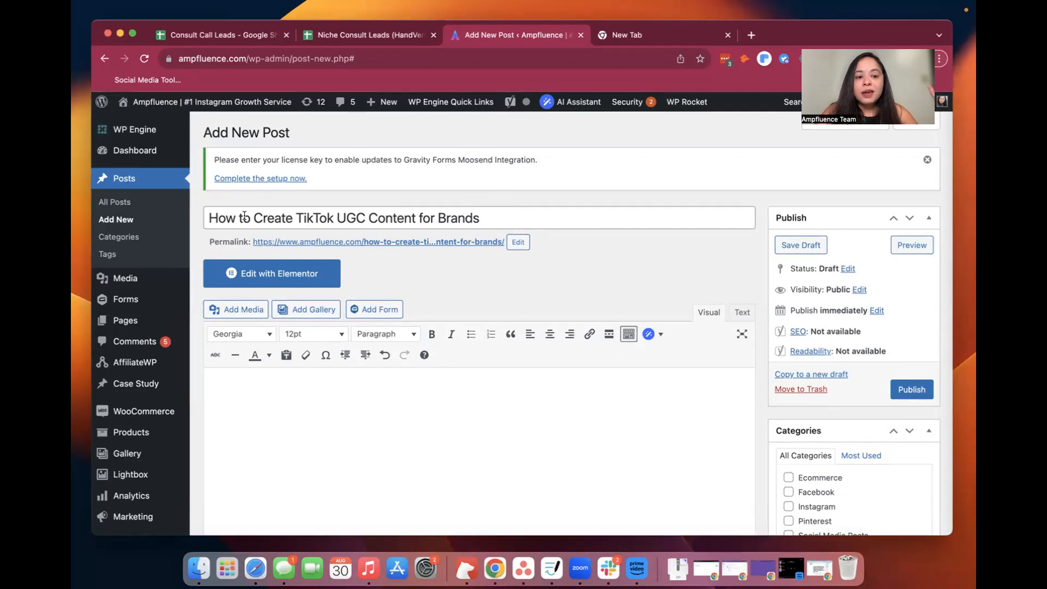
left_click_drag(296, 217, 476, 216)
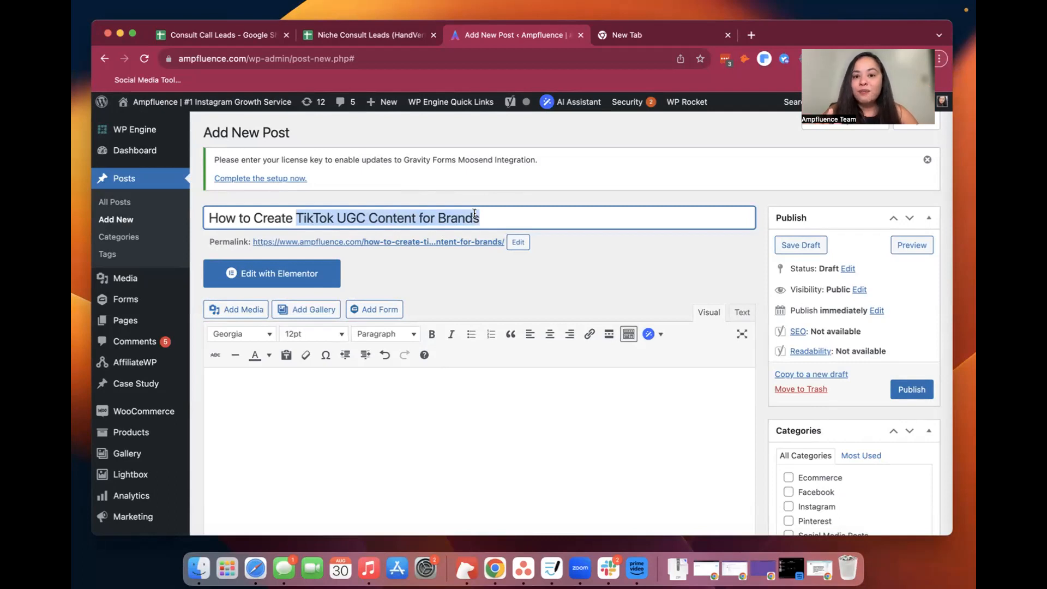
left_click(814, 565)
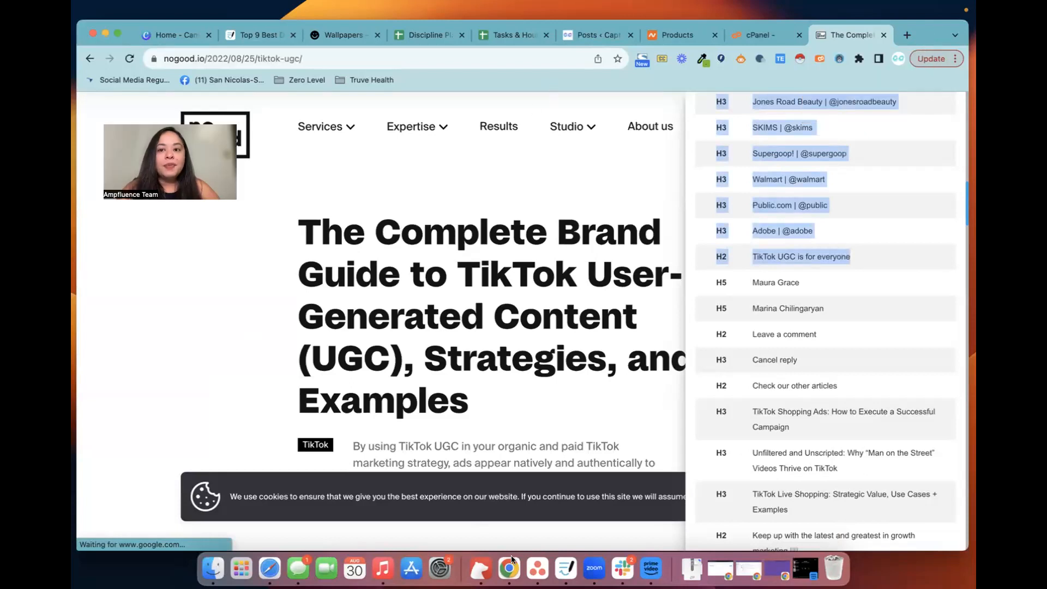
left_click(489, 352)
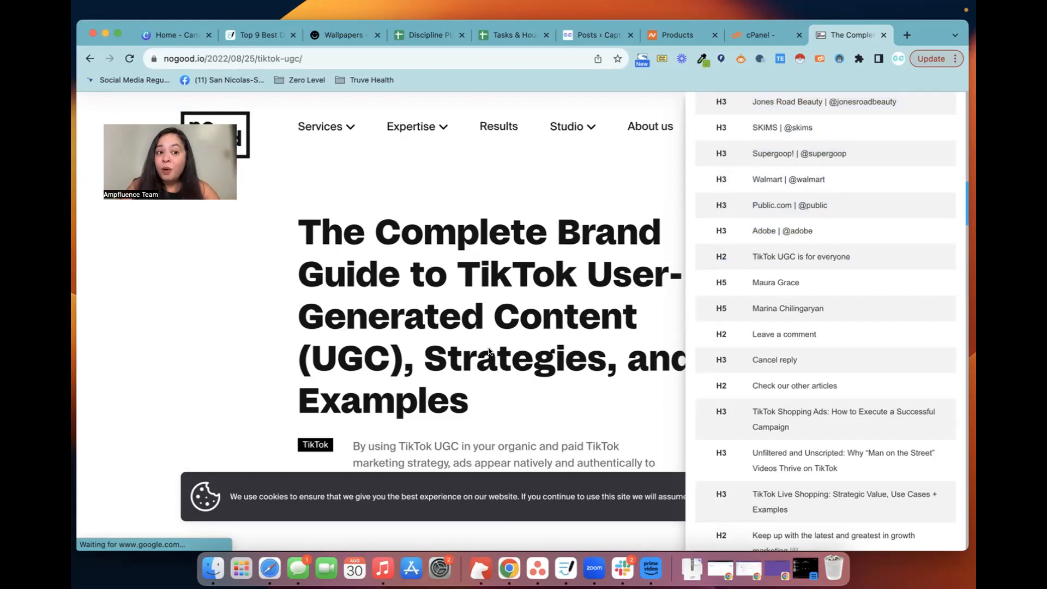
Examine the guide's heading list, title, description and word count in the SEO overview
scroll(796, 252, "up", 5)
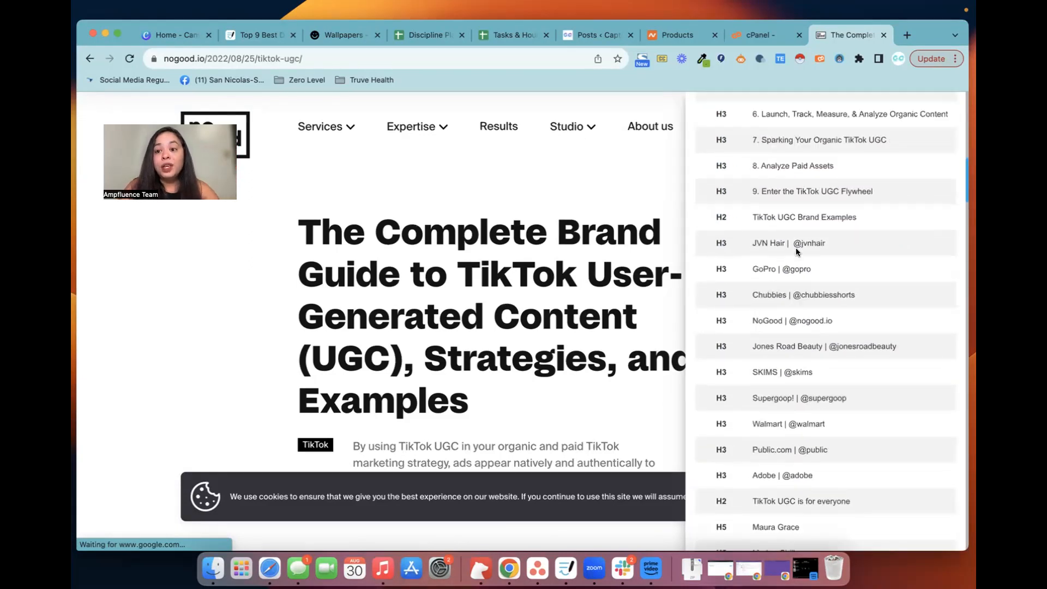
scroll(796, 251, "up", 4)
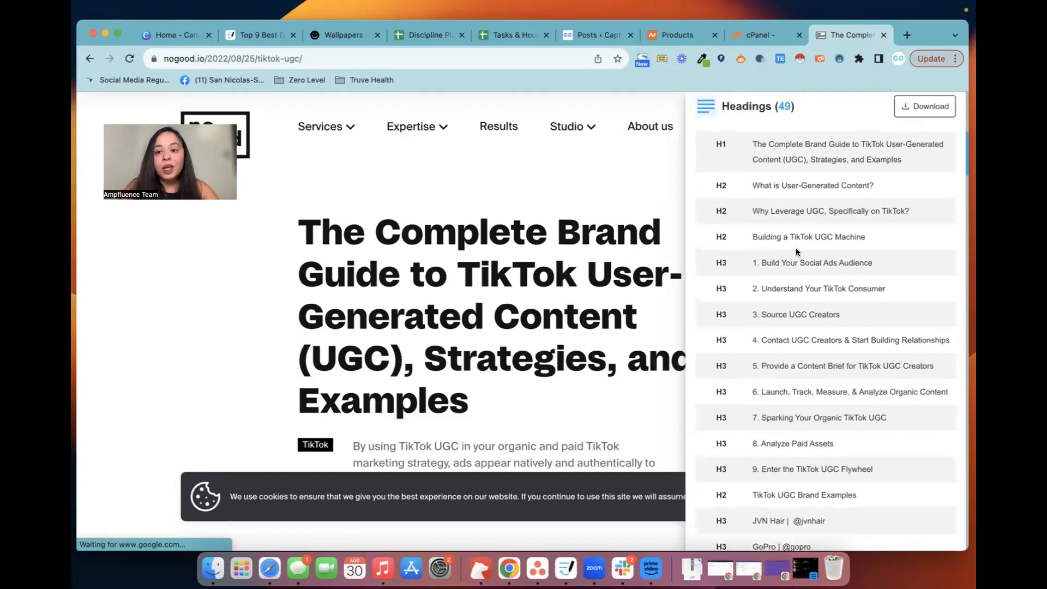
scroll(796, 252, "up", 3)
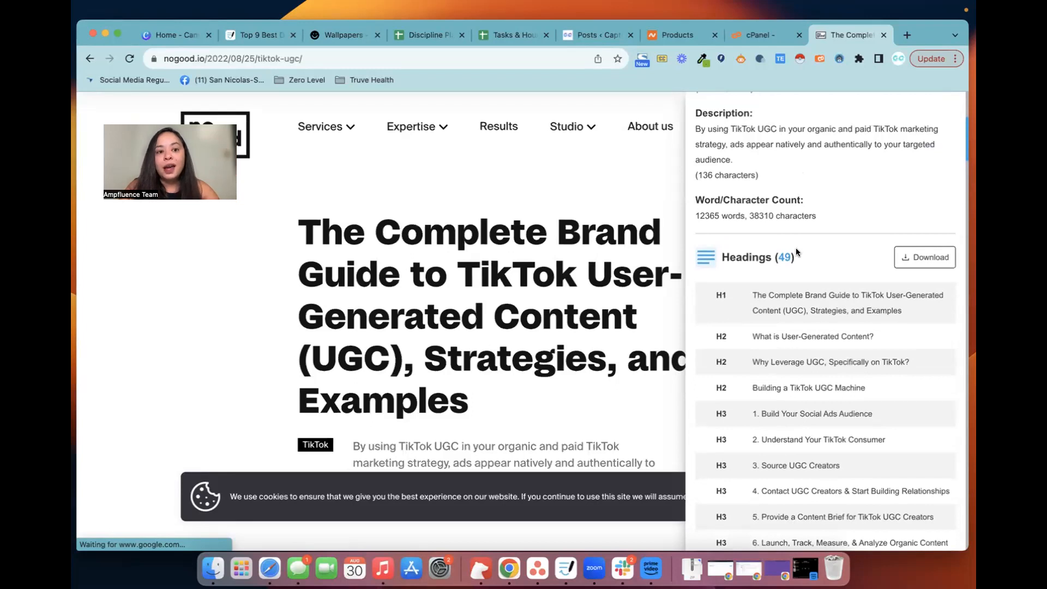
scroll(796, 252, "up", 1)
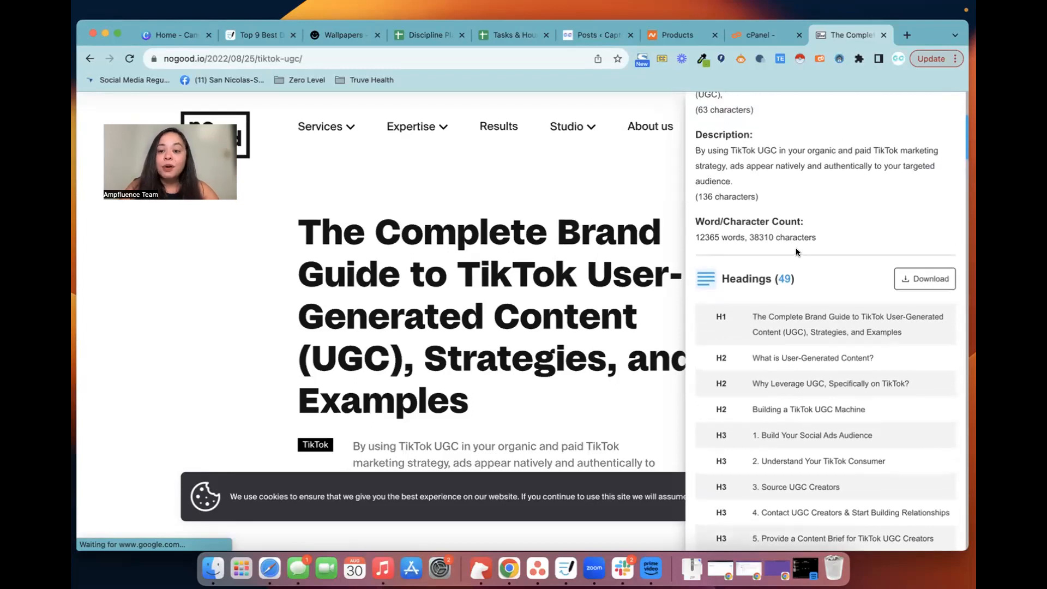
scroll(796, 252, "up", 2)
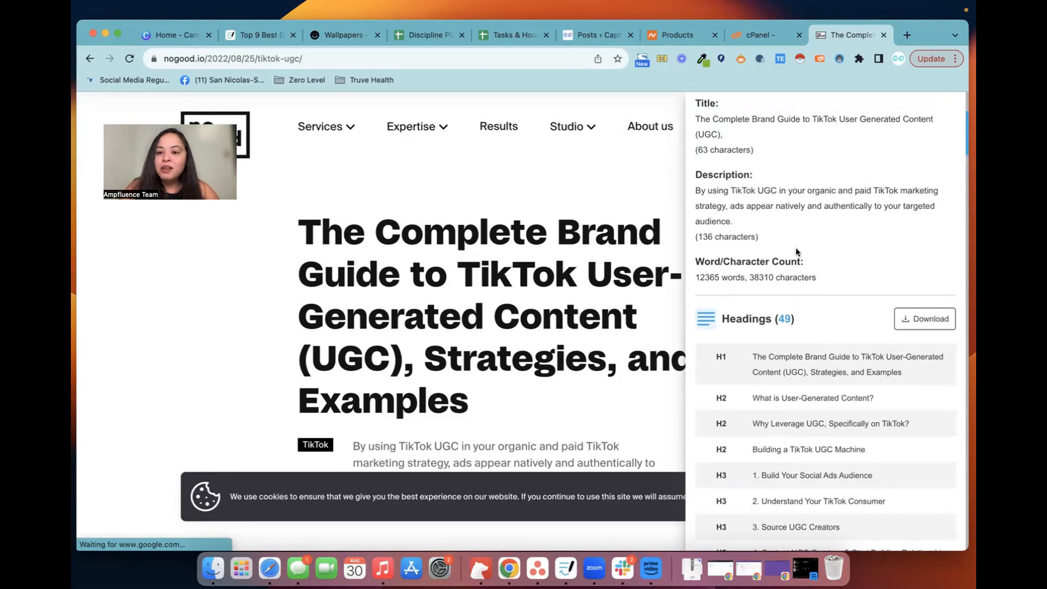
scroll(797, 251, "up", 1)
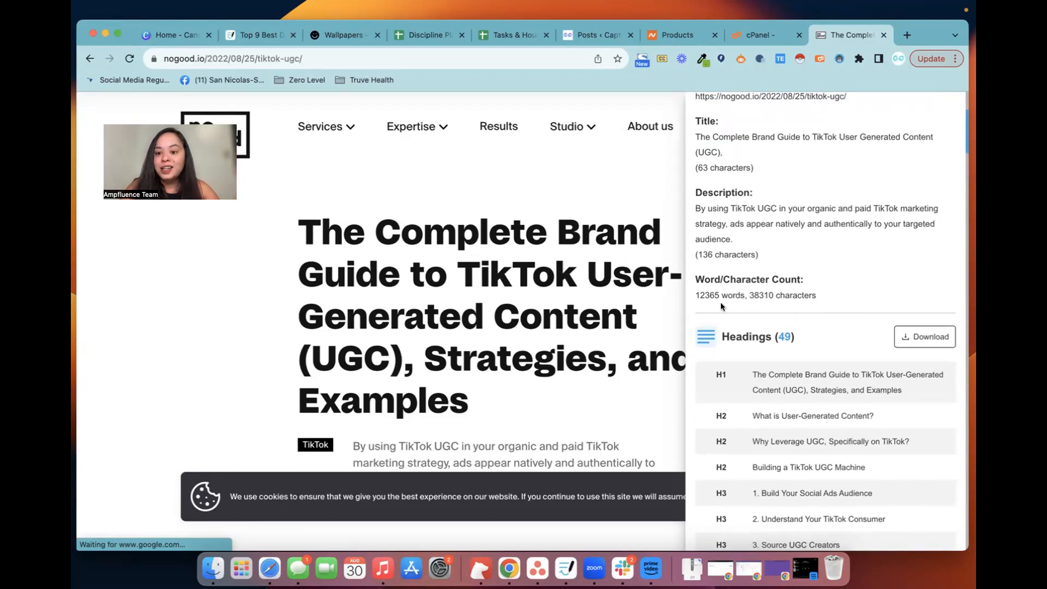
scroll(721, 306, "down", 3)
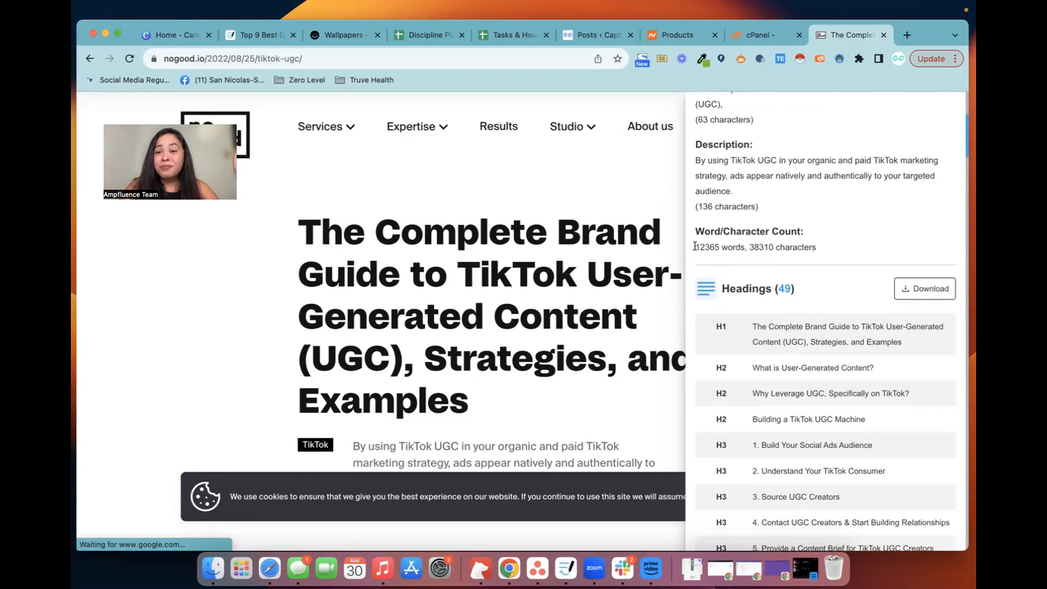
left_click_drag(695, 246, 718, 245)
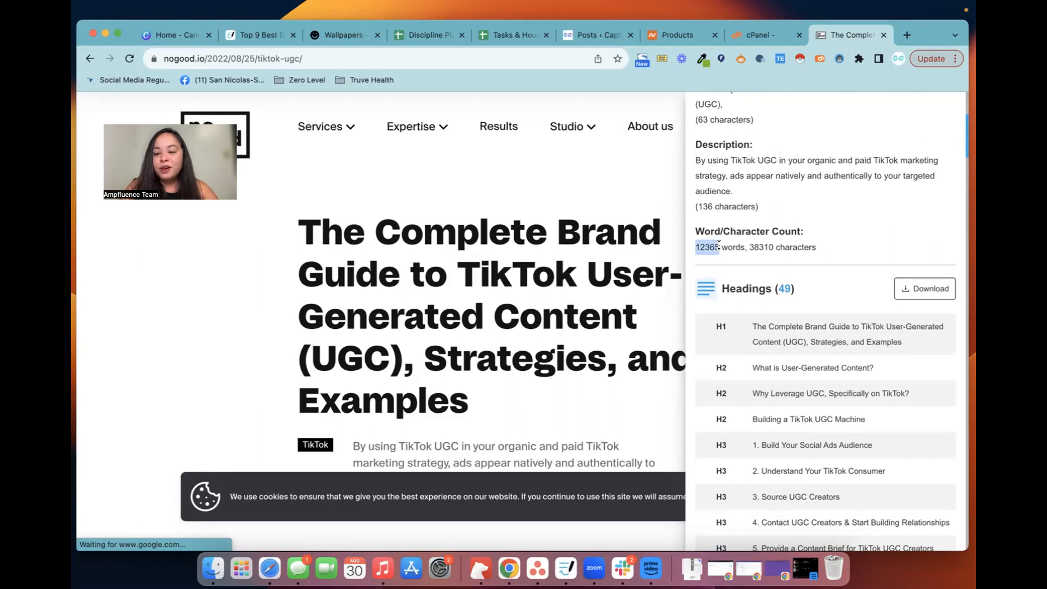
Copy the guide's headings from the H1 through "TikTok UGC is for everyone" and paste them into the WordPress post body
scroll(718, 246, "down", 2)
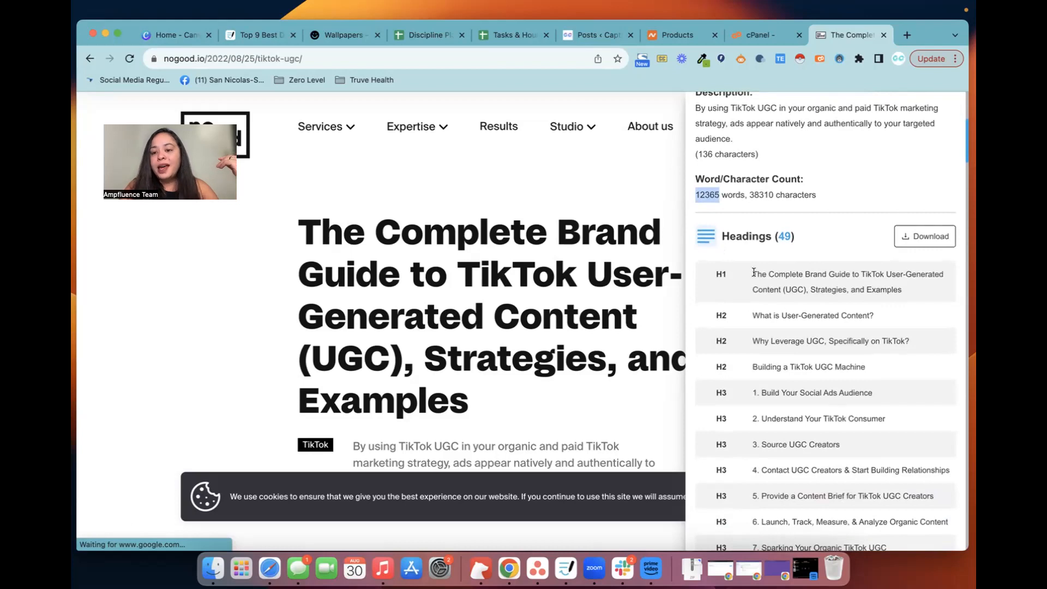
scroll(754, 272, "down", 2)
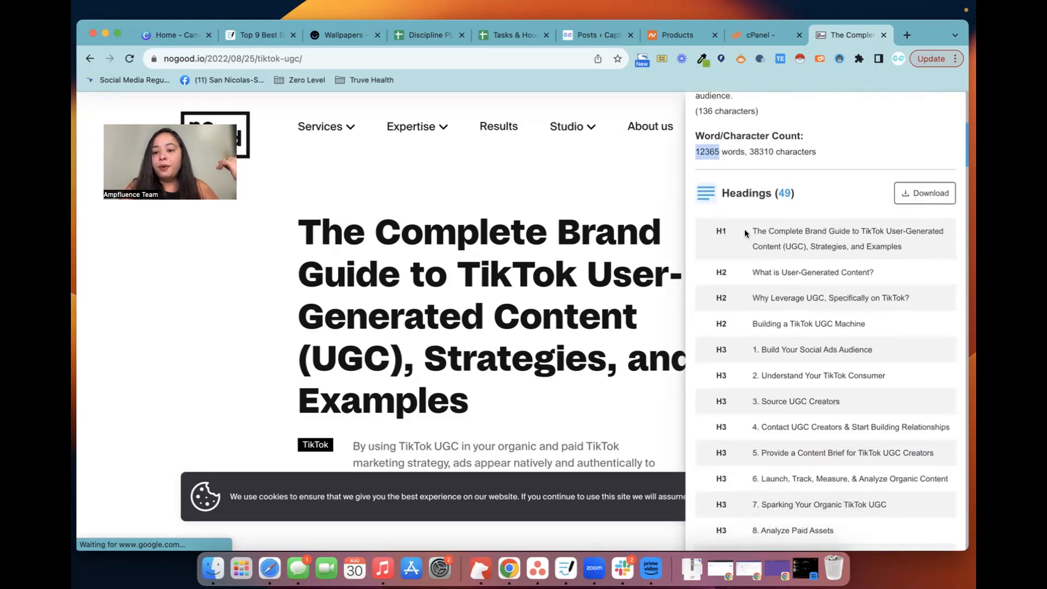
left_click_drag(752, 231, 758, 231)
left_click_drag(825, 305, 878, 397)
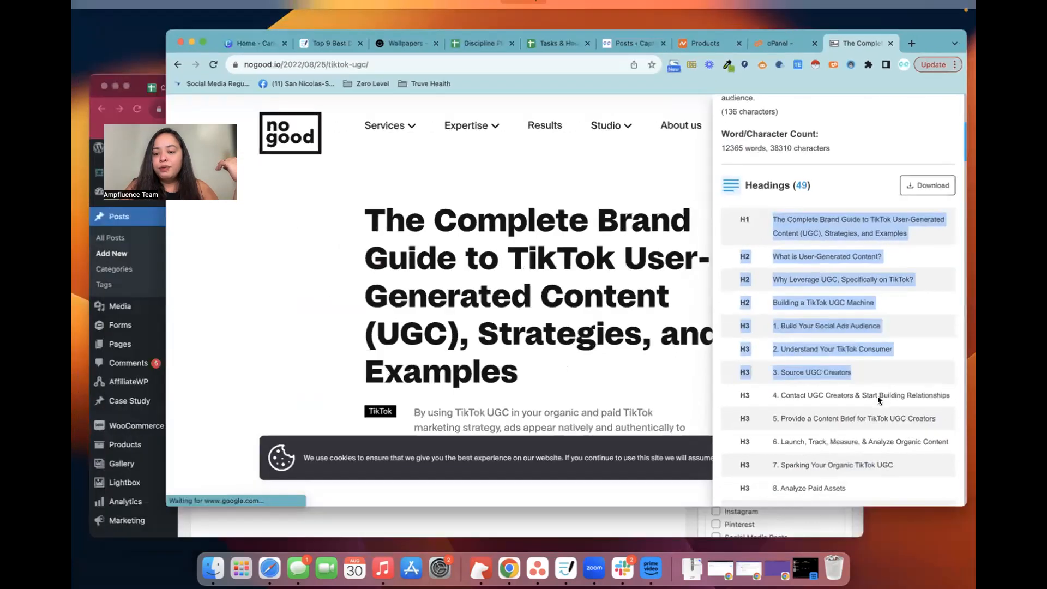
scroll(878, 400, "down", 10)
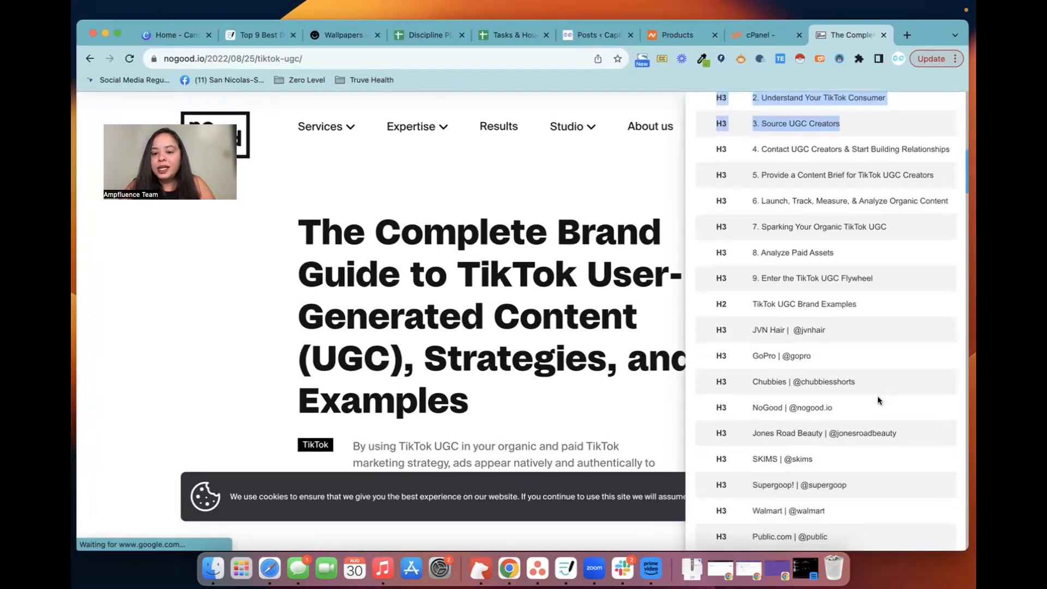
scroll(878, 400, "down", 3)
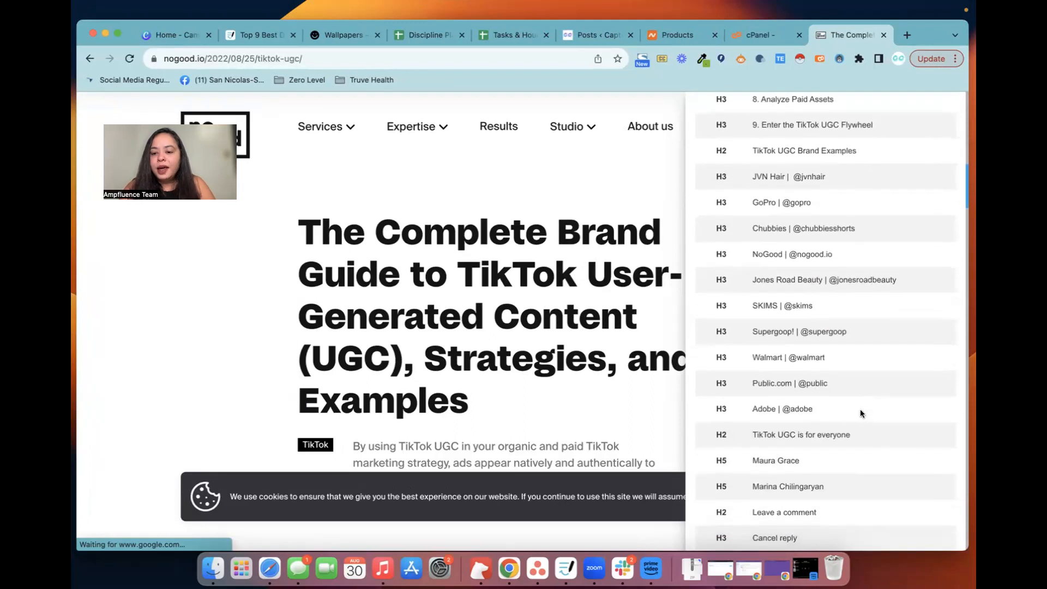
left_click_drag(861, 432, 812, 233)
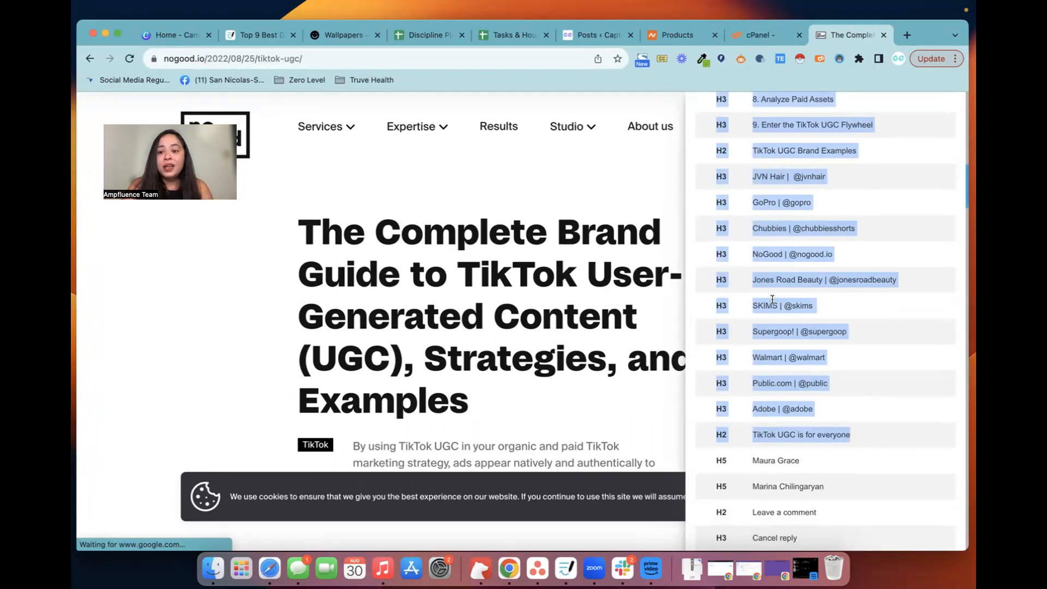
scroll(771, 291, "up", 5)
scroll(773, 301, "up", 2)
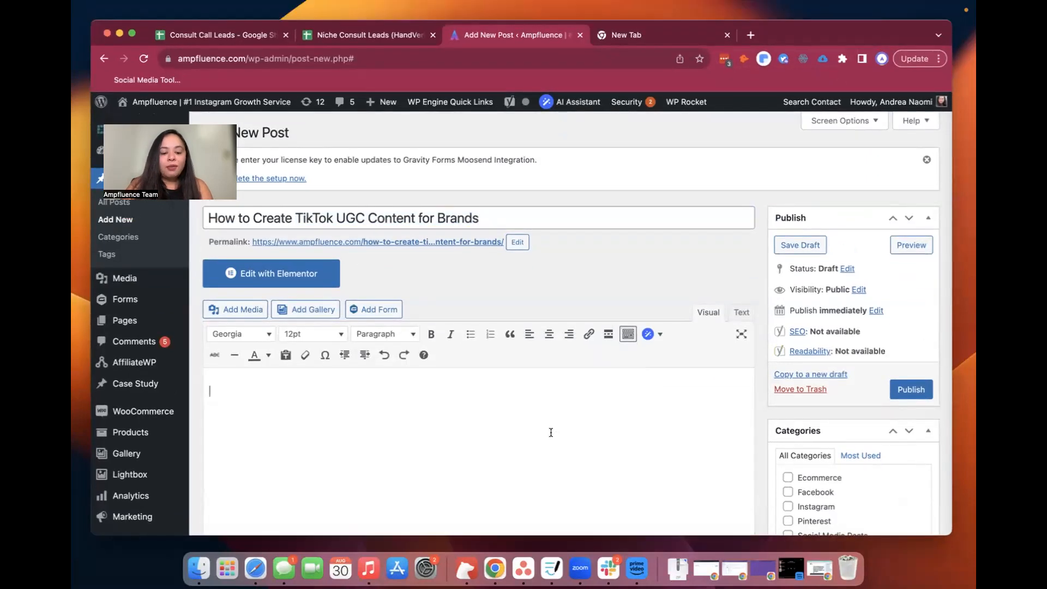
key("super+v")
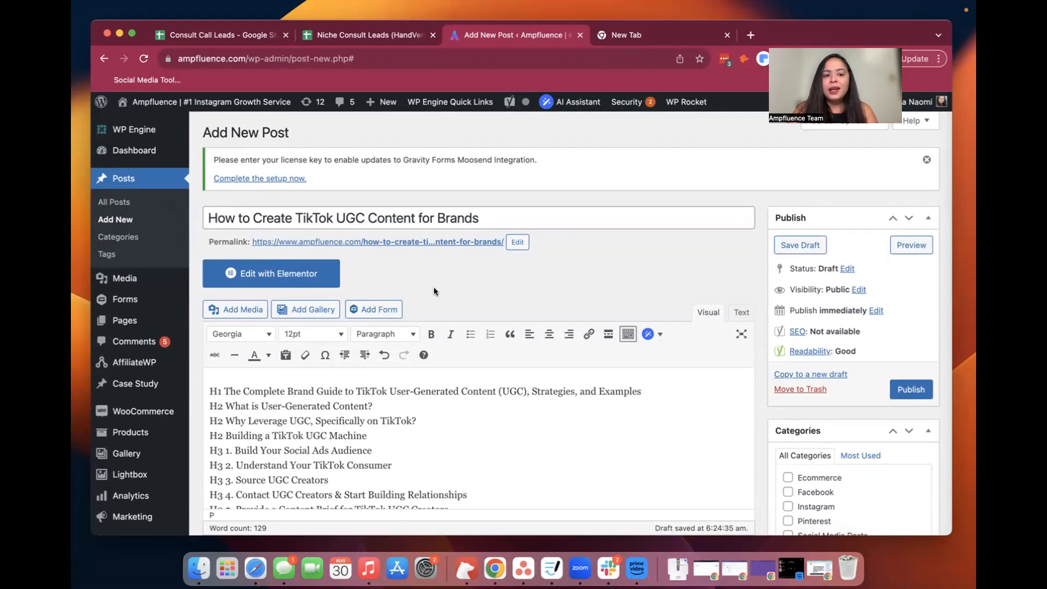
Review the pasted heading outline in the post body from the H1 to the last H2
scroll(452, 432, "down", 1)
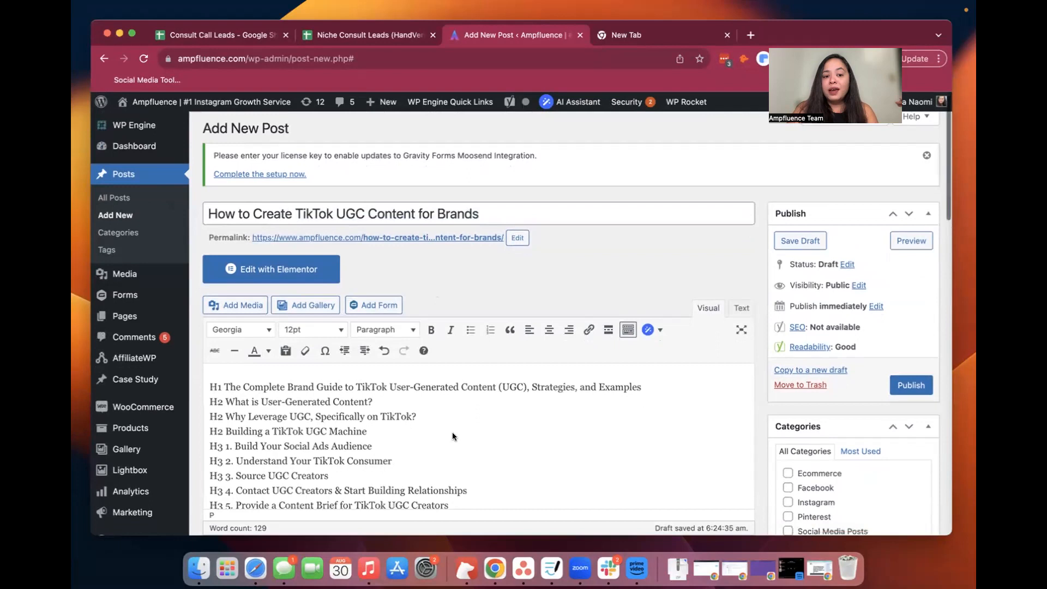
scroll(453, 434, "down", 5)
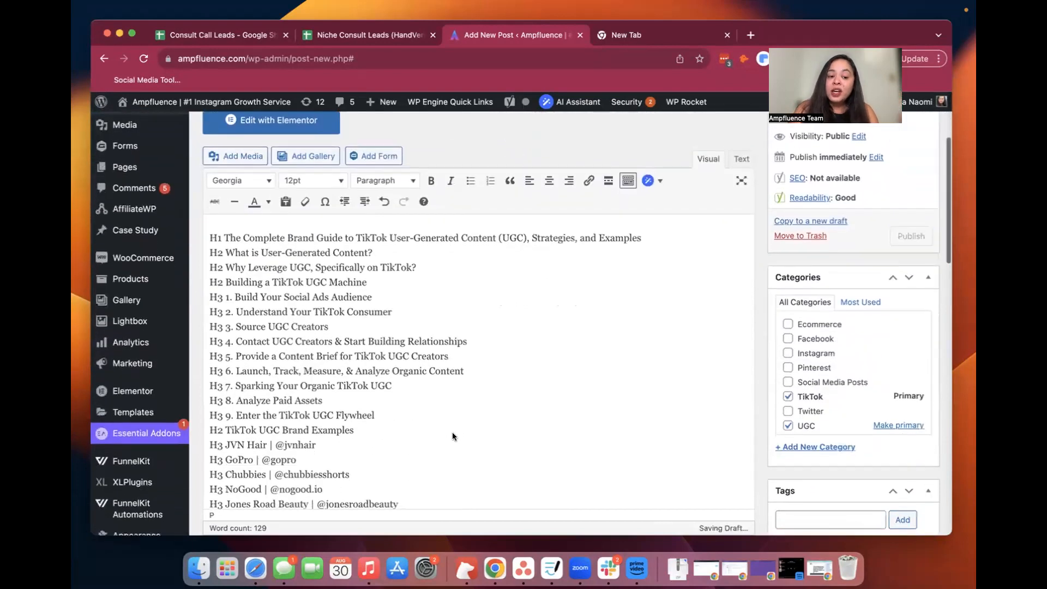
scroll(452, 436, "down", 1)
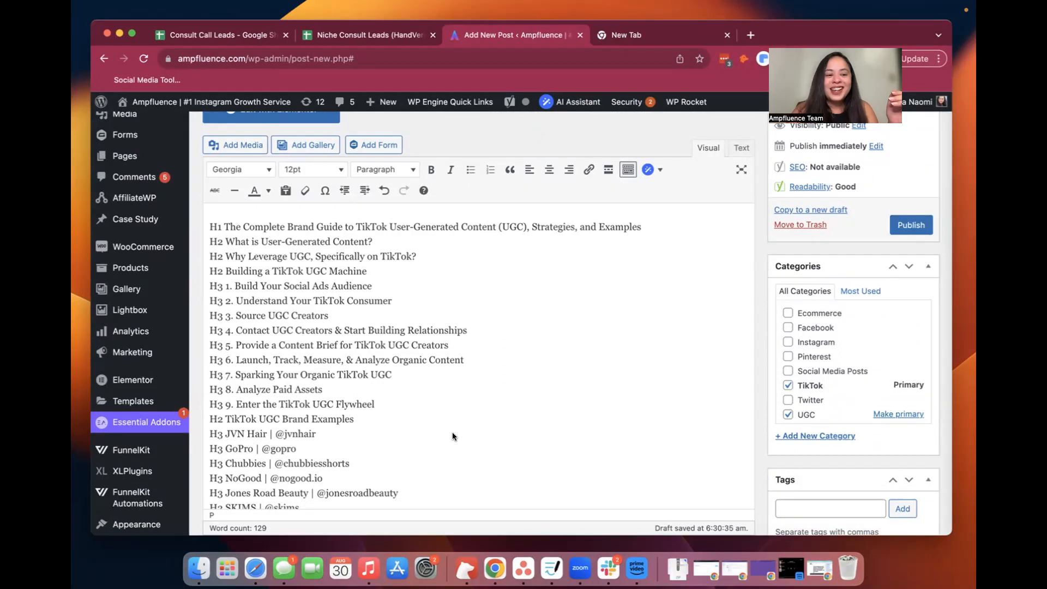
scroll(453, 433, "up", 2)
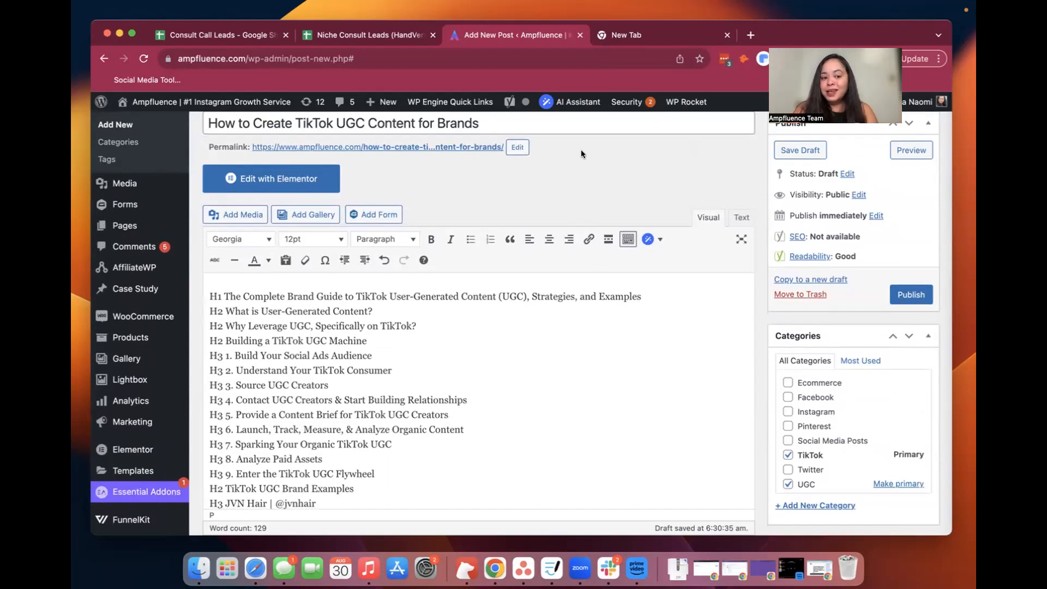
scroll(458, 434, "down", 1)
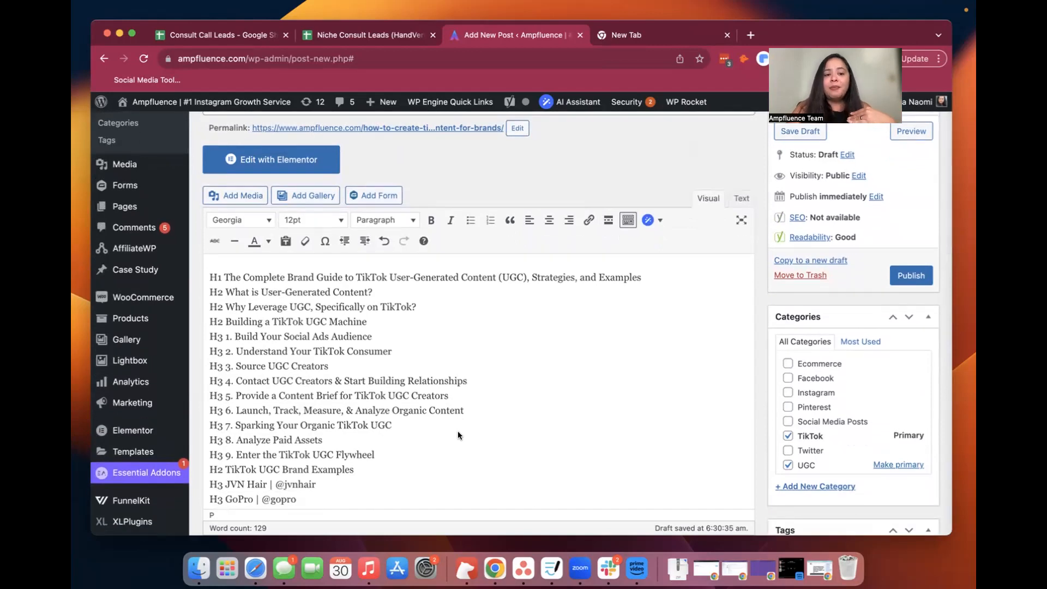
type("H3 Chubbies | @chubbiesshorts H3 NoGood | @nogood.io H3 Jones Road Beauty | @jonesroadbeauty H3 SKIMS | @skims H3 Supergoop! | @supergoop H3 Walmart | @walmart H3 Public.com | @public H3 Adobe | @adobe H2 TikTok UGC is for everyone")
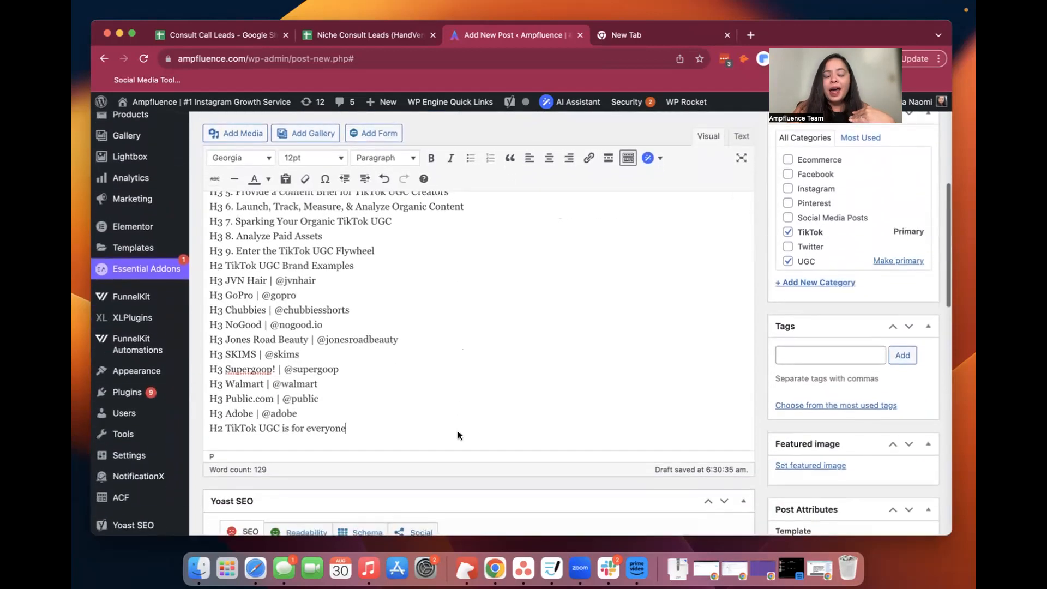
scroll(443, 430, "up", 5)
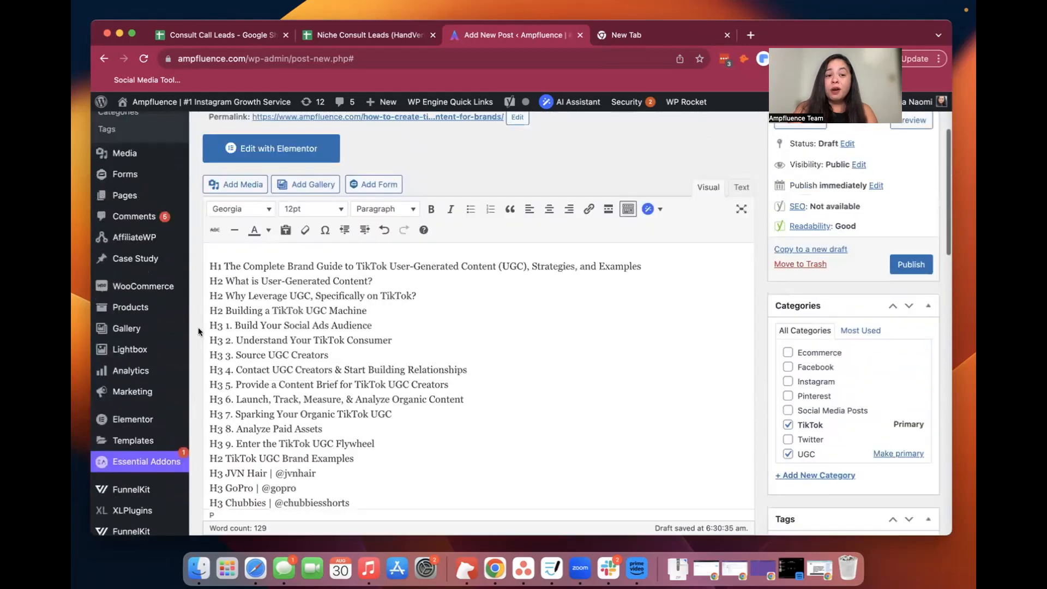
scroll(202, 319, "up", 2)
Delete the H1 line "The Complete Brand Guide to TikTok User-Generated Content (UGC), Strategies, and Examples" and its empty line from the outline
key("super+a")
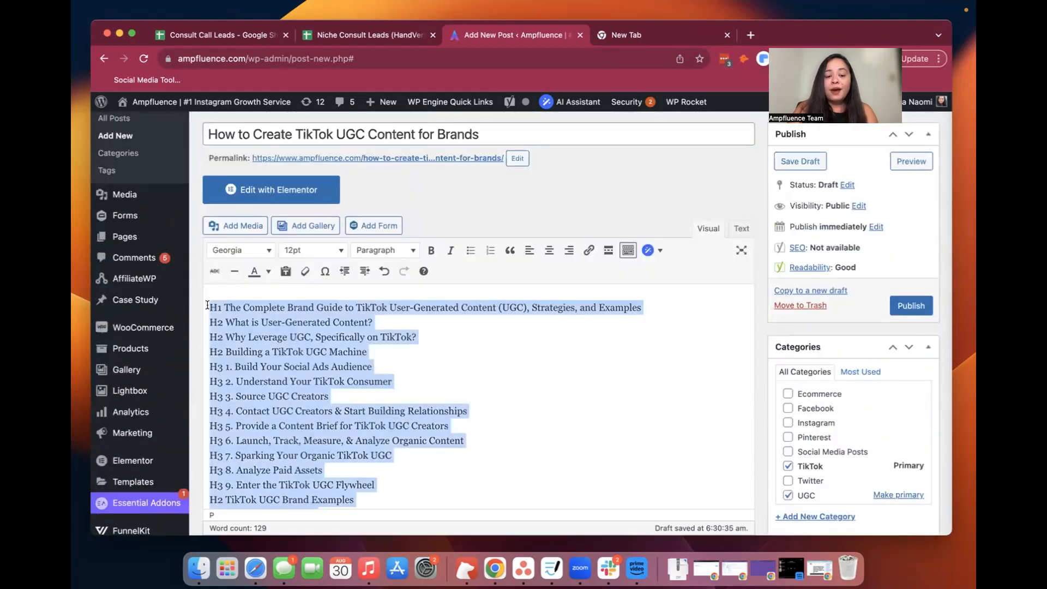
left_click(648, 317)
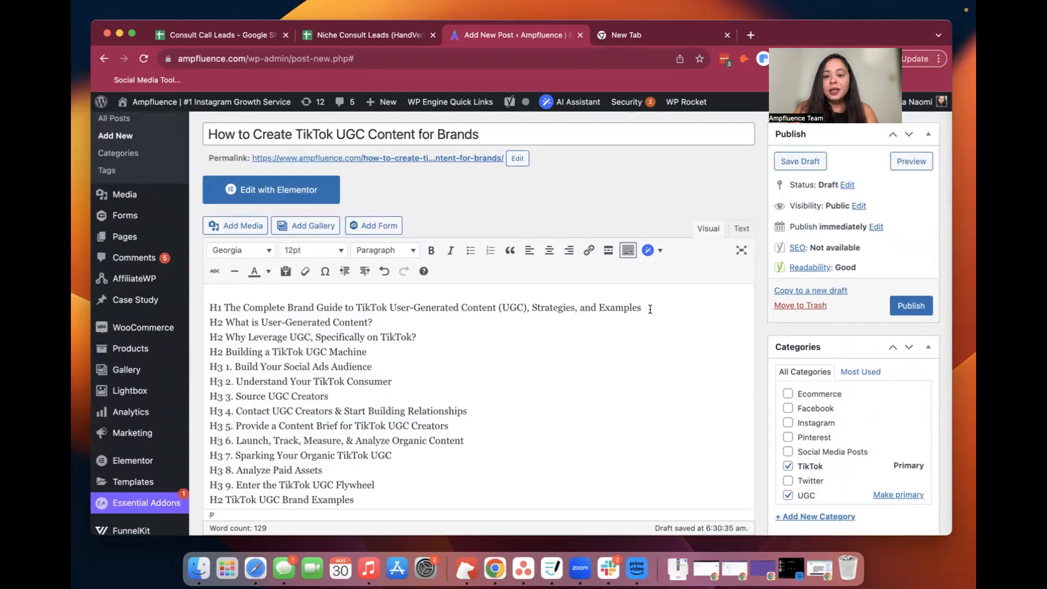
key("super+shift+Left")
key("BackSpace")
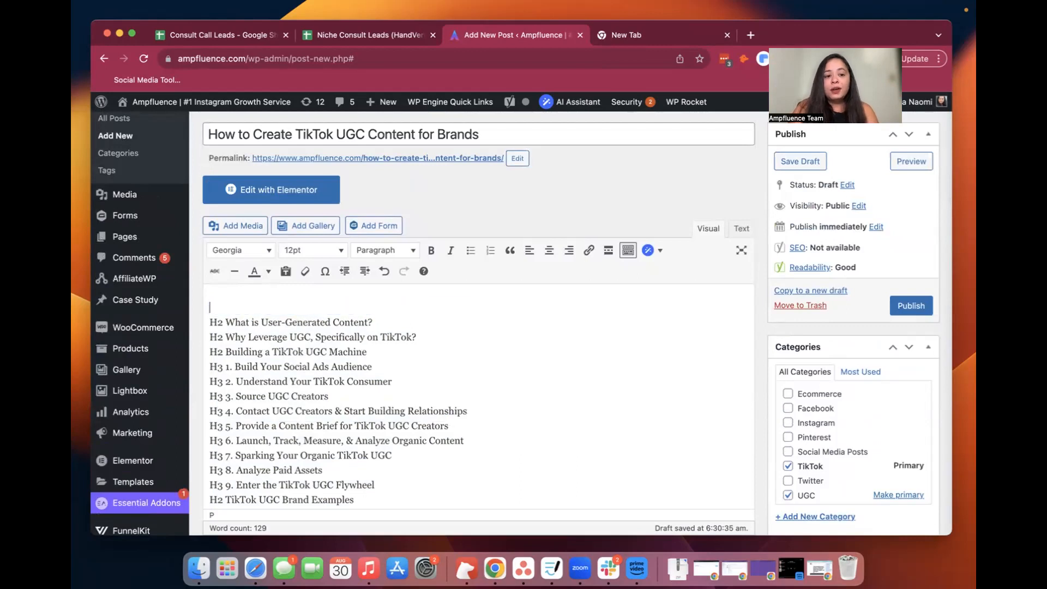
key("BackSpace")
Select the whole remaining outline, from "H2 What is User-Generated Content?" through "H2 TikTok UGC is for everyone"
key("super+shift+Right")
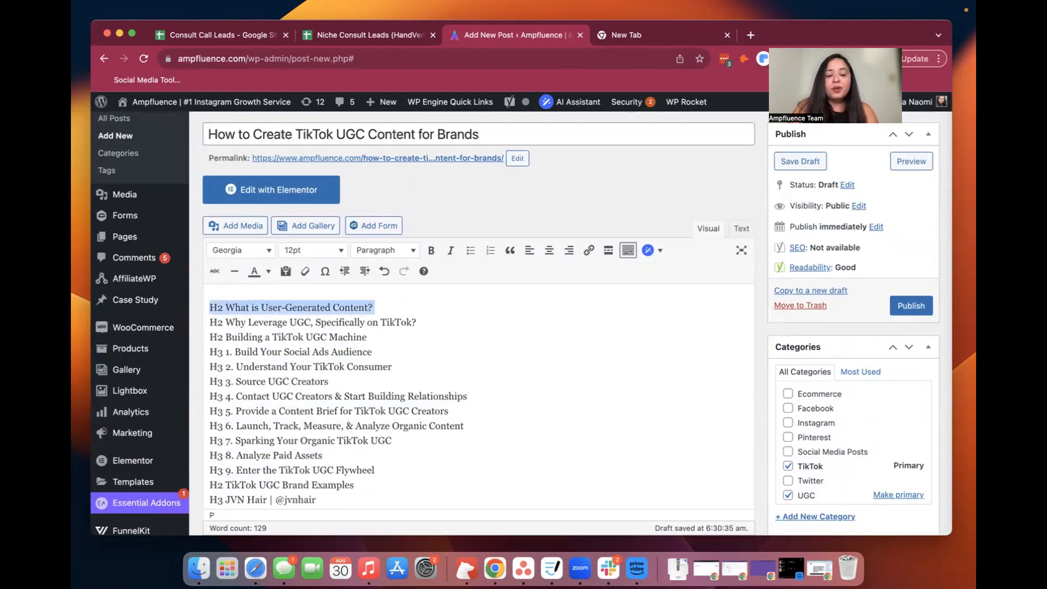
scroll(609, 388, "down", 5)
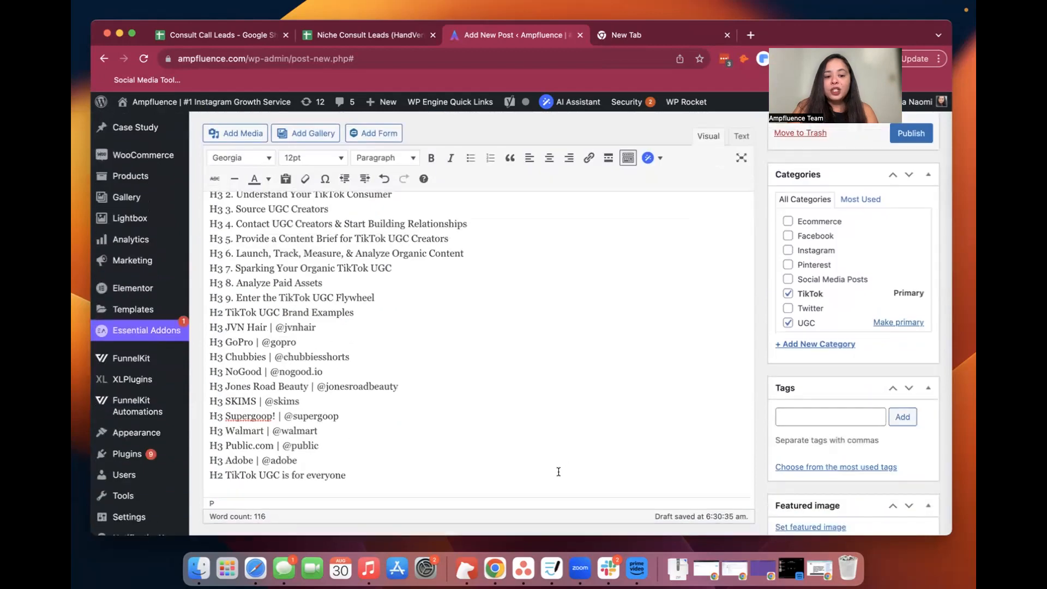
left_click(558, 472, "shift")
key("super+c")
scroll(558, 472, "up", 4)
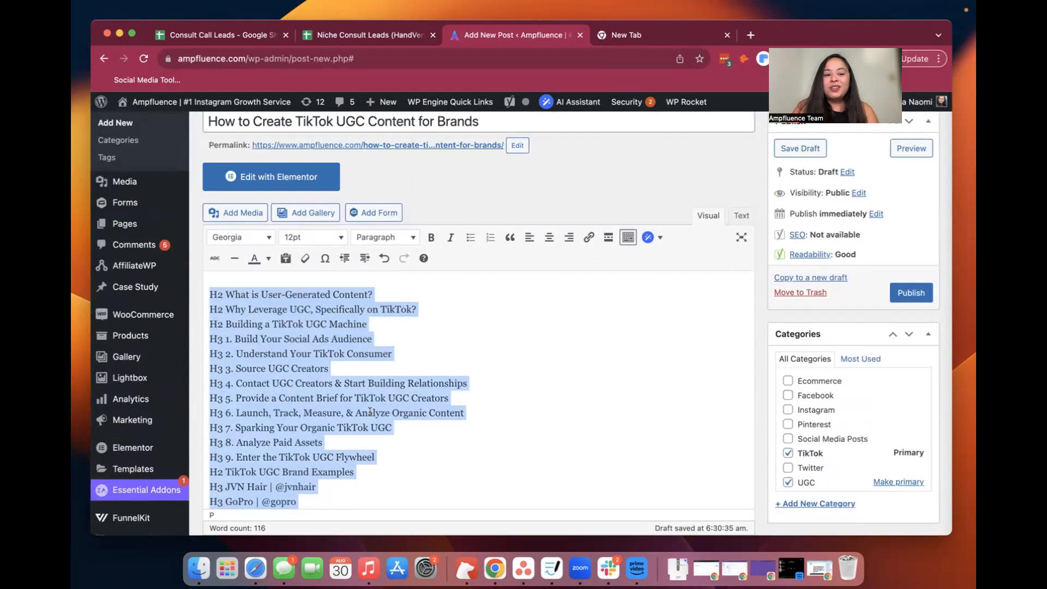
Open the WP Wand AI Assistant alongside the post
left_click(561, 101)
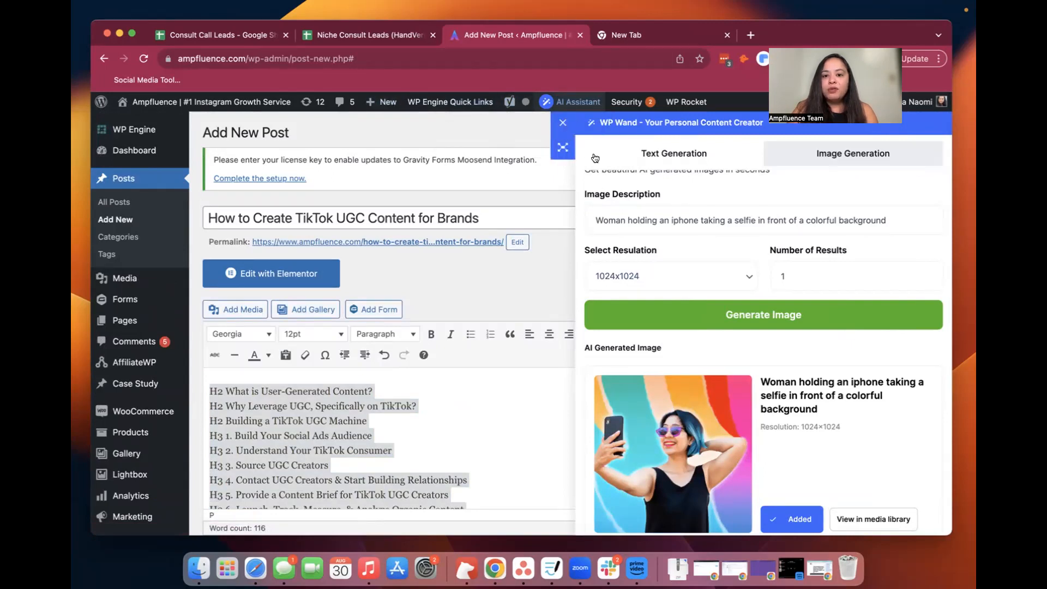
scroll(694, 314, "up", 3)
scroll(694, 313, "down", 2)
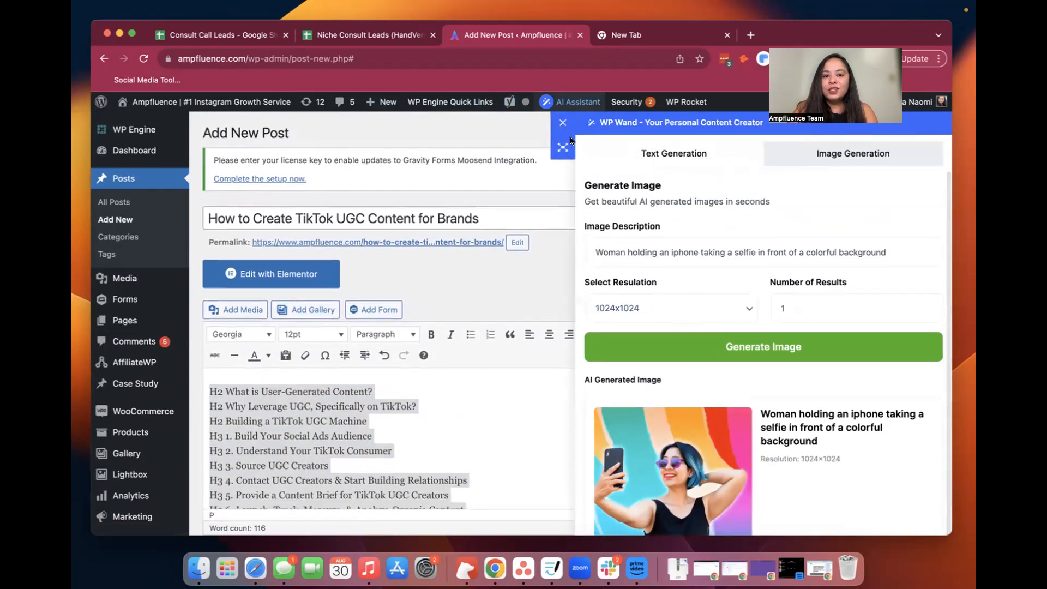
Find the text generation templates matching "blog" and open the Blog Post Writer template
left_click(599, 149)
left_click(631, 196)
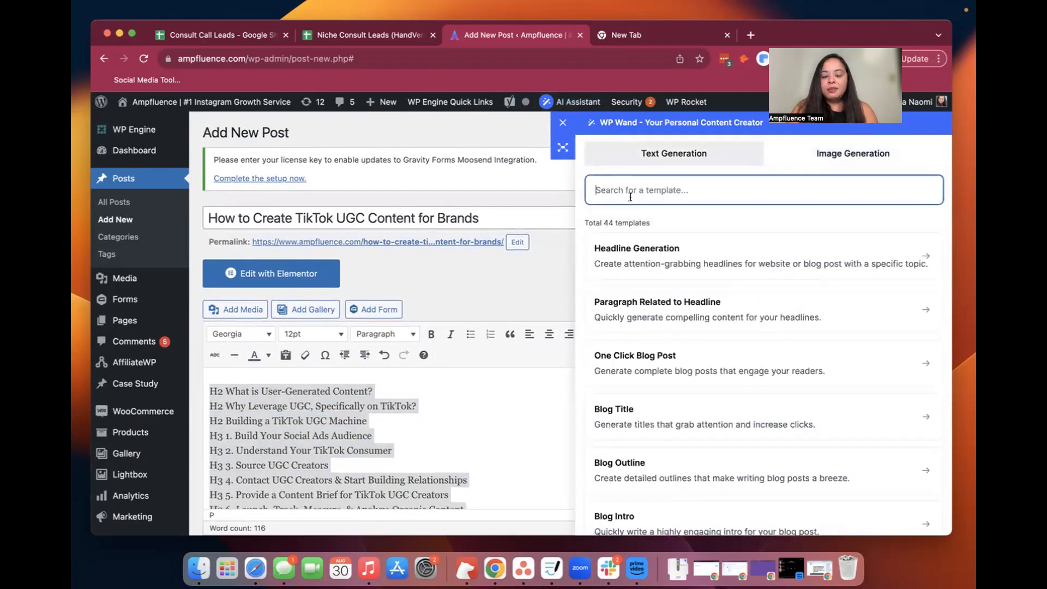
type("blog")
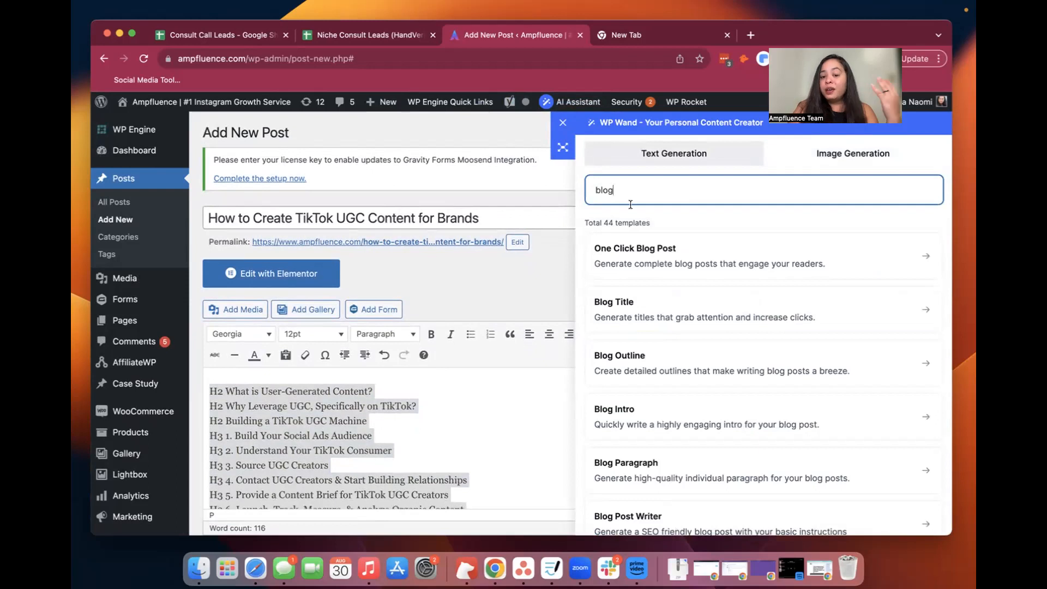
scroll(645, 423, "down", 3)
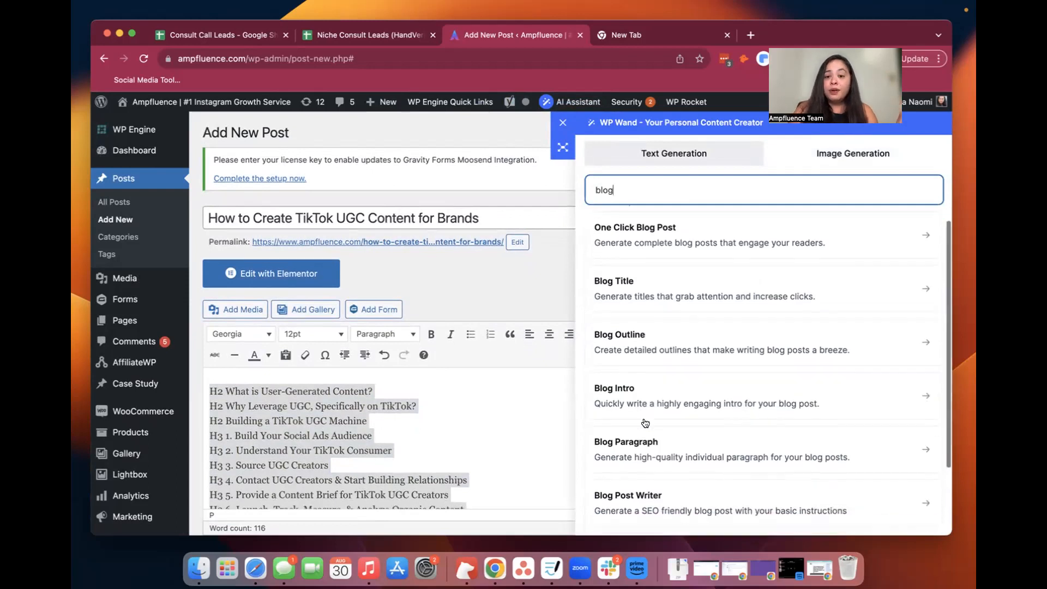
scroll(646, 382, "up", 2)
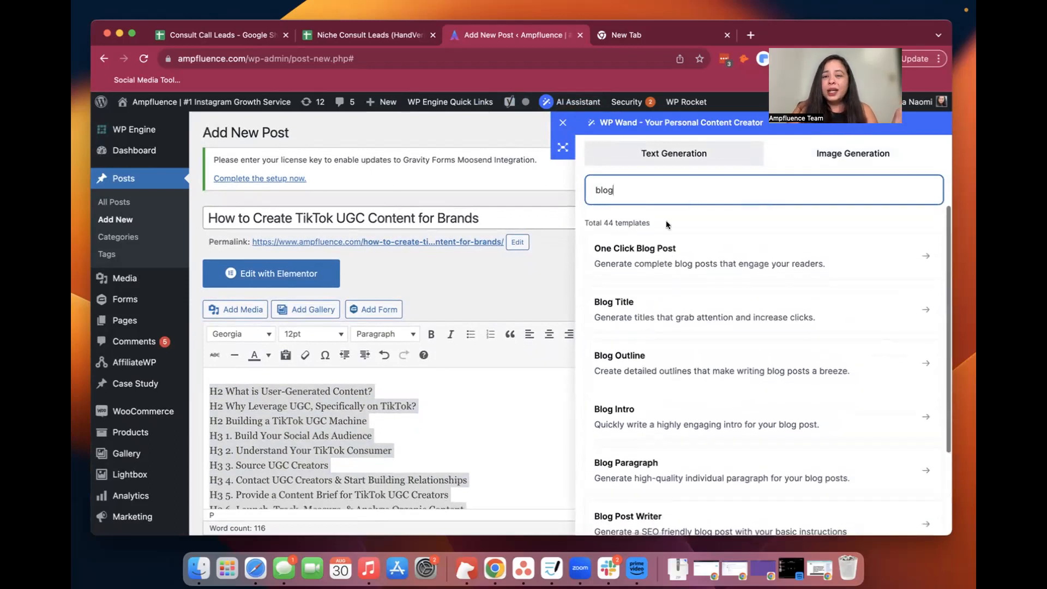
scroll(663, 269, "down", 4)
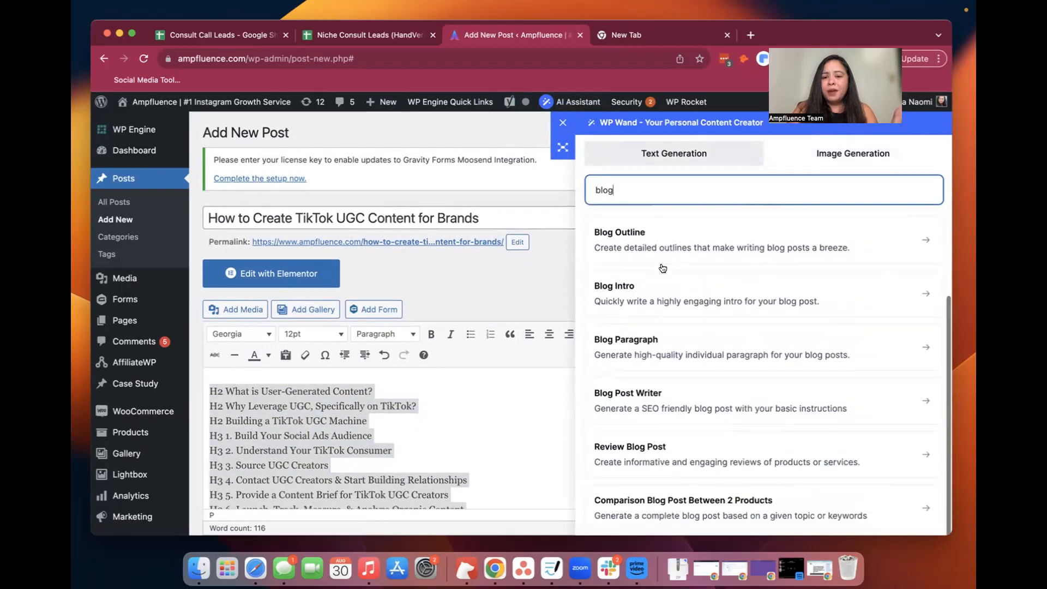
left_click(644, 404)
Replace the Blog Post Writer's content instructions with the copied H2/H3 heading outline
scroll(645, 403, "down", 2)
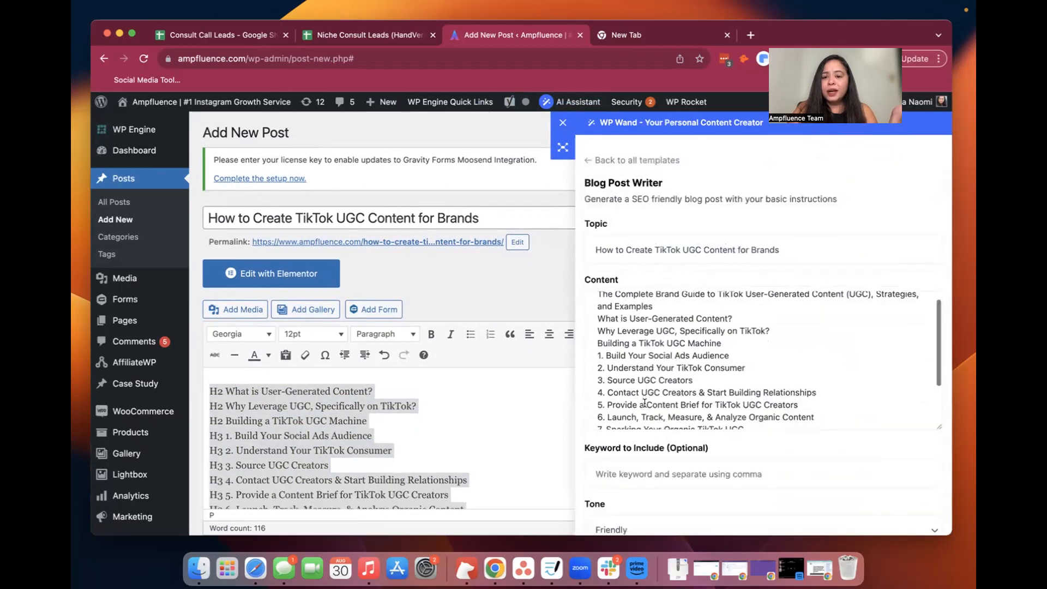
scroll(645, 404, "up", 2)
left_click_drag(591, 299, 737, 476)
key("super+v")
scroll(763, 360, "up", 10)
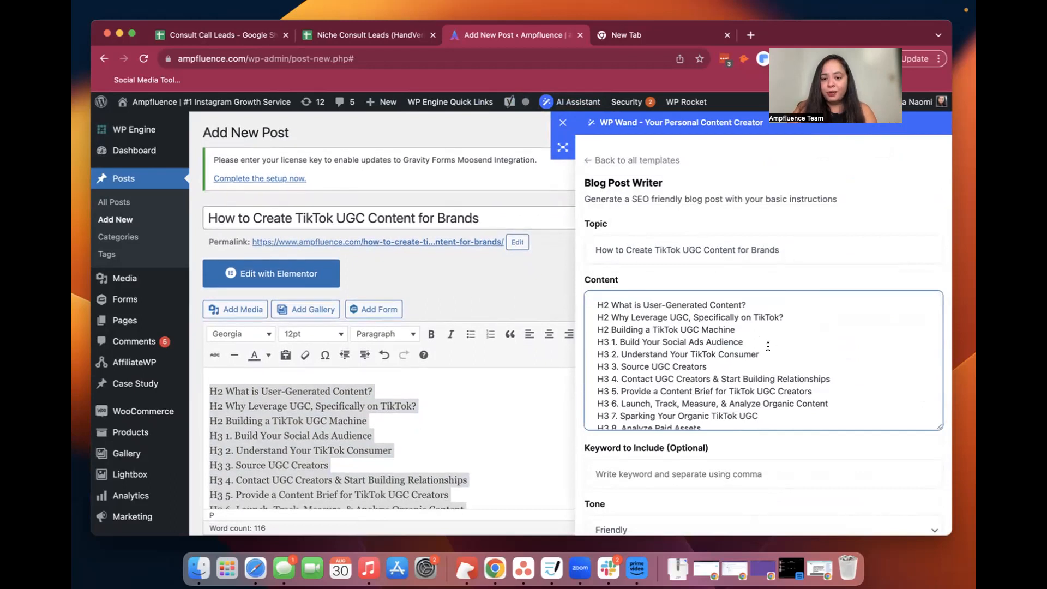
Remove the brand H3 lines from JVN Hair through Adobe in the content outline and append "10 Examples" to the "H2 TikTok UGC Brand Examples" line
scroll(757, 361, "down", 5)
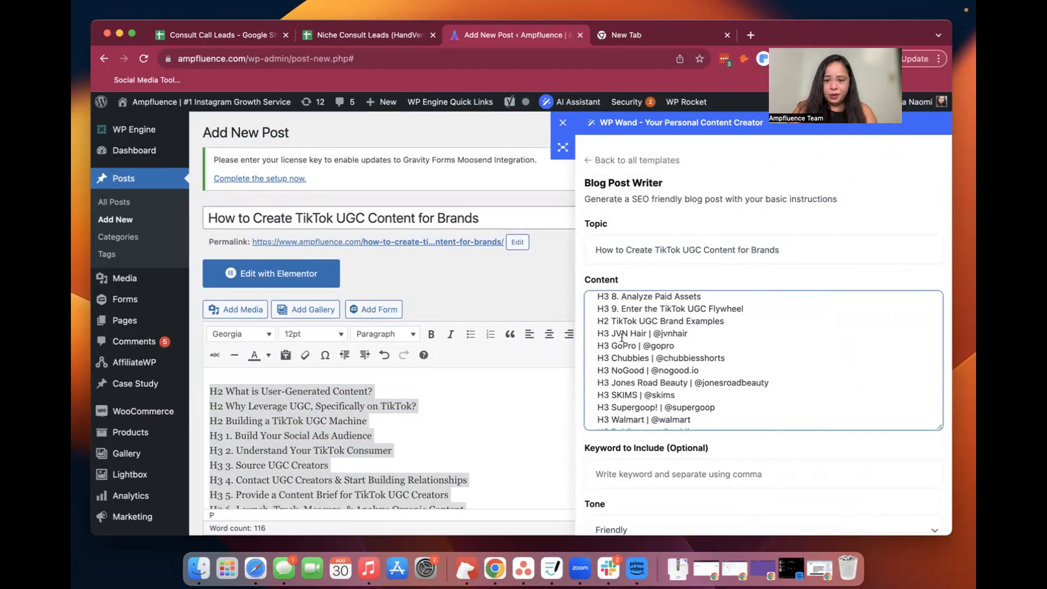
left_click_drag(594, 333, 705, 399)
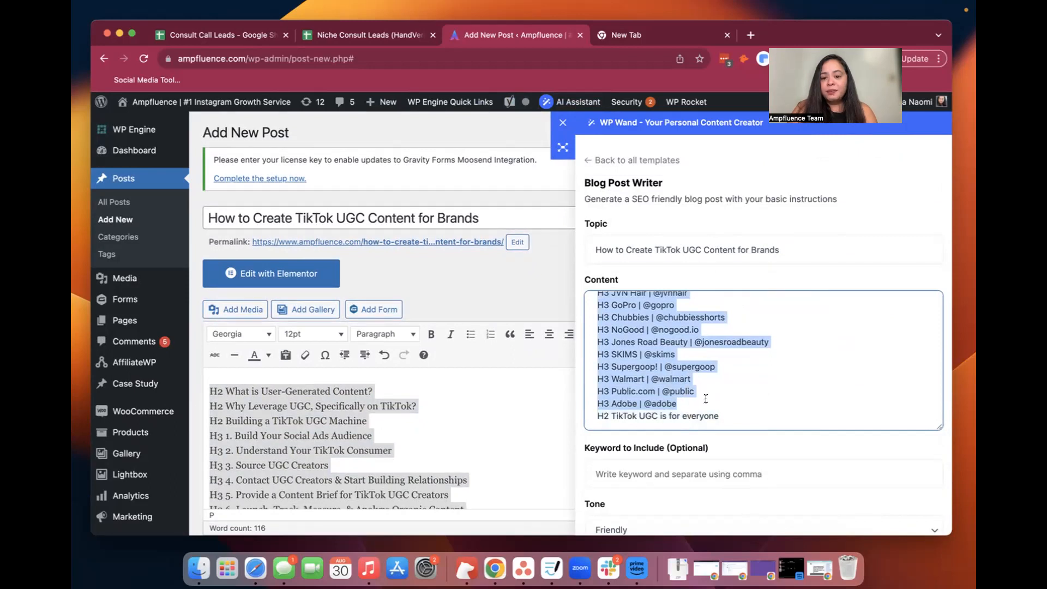
key("BackSpace")
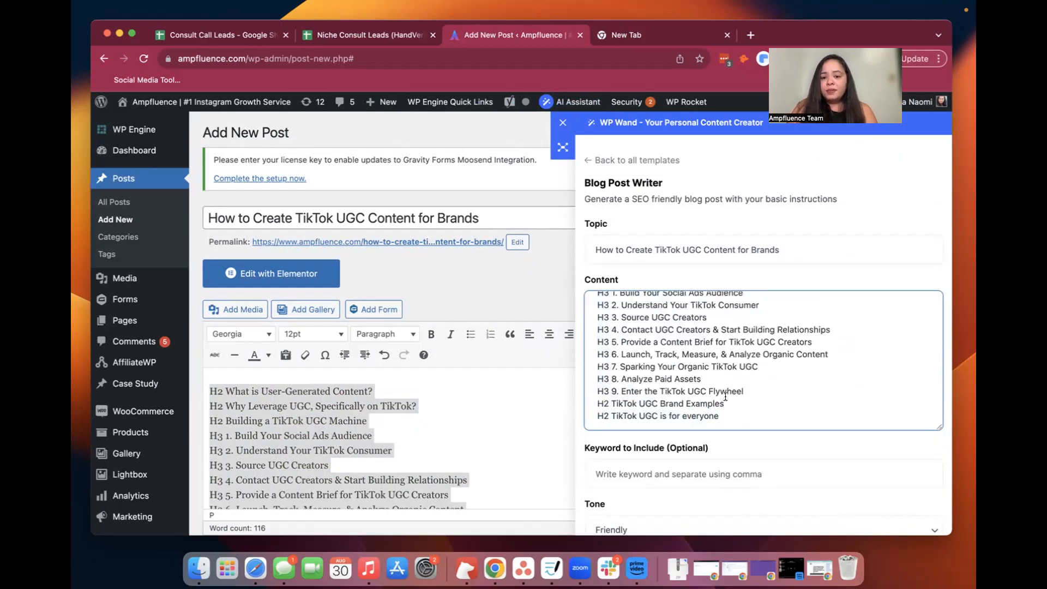
type("10 Examples")
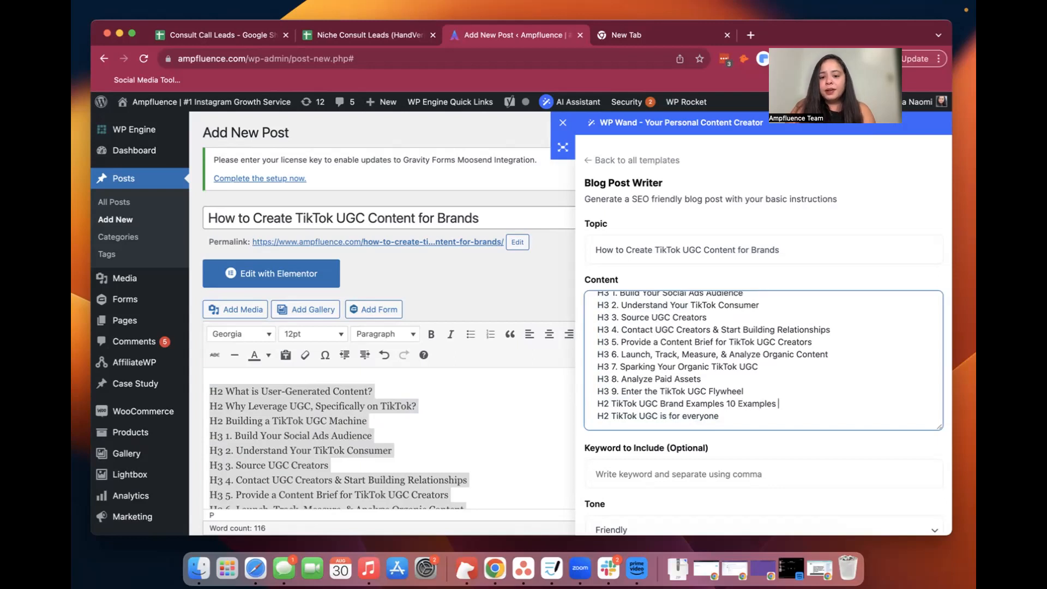
Set the keyword to include to "TikTok UGC Content for Brands" and the tone to Informative
scroll(731, 449, "down", 3)
left_click(710, 390)
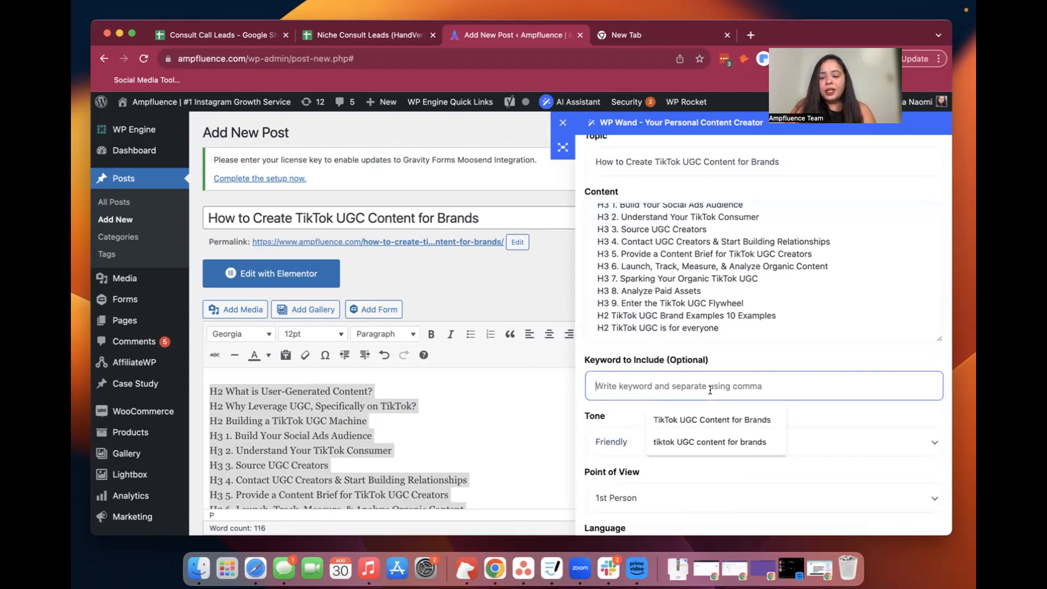
left_click(699, 423)
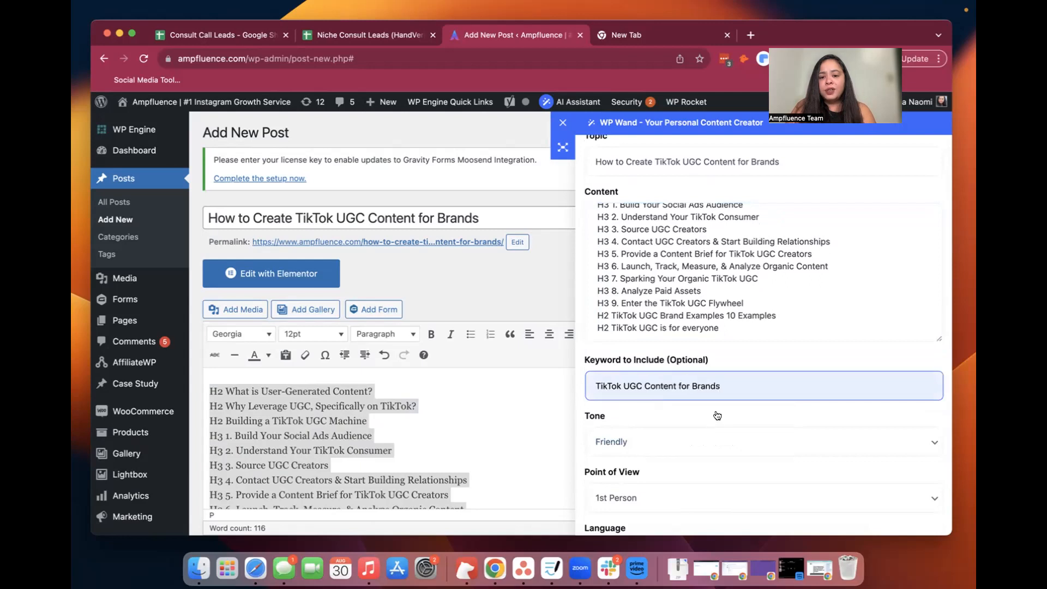
scroll(716, 417, "down", 2)
left_click(703, 382)
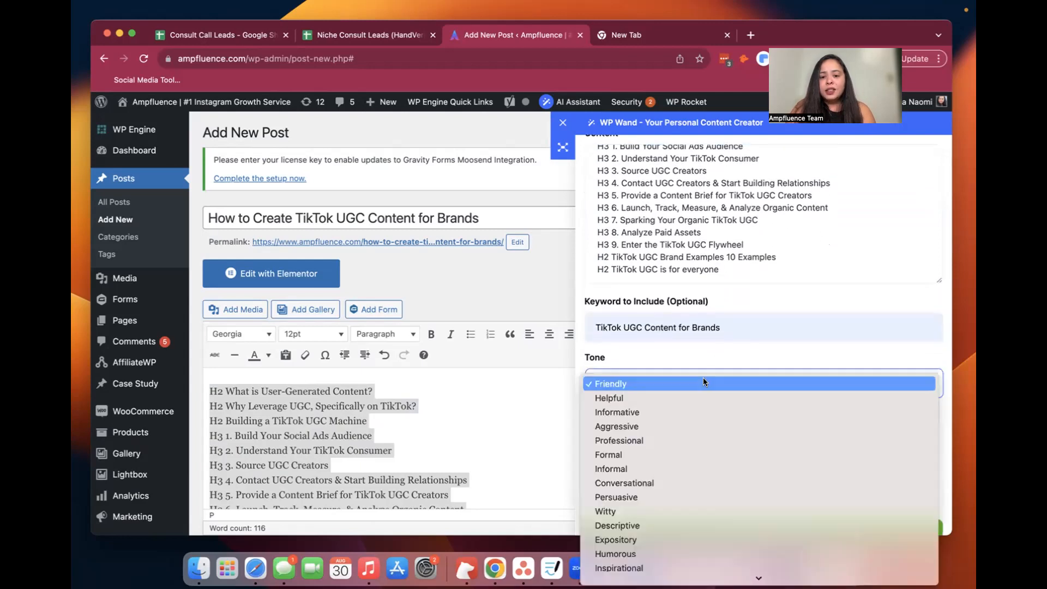
left_click(696, 410)
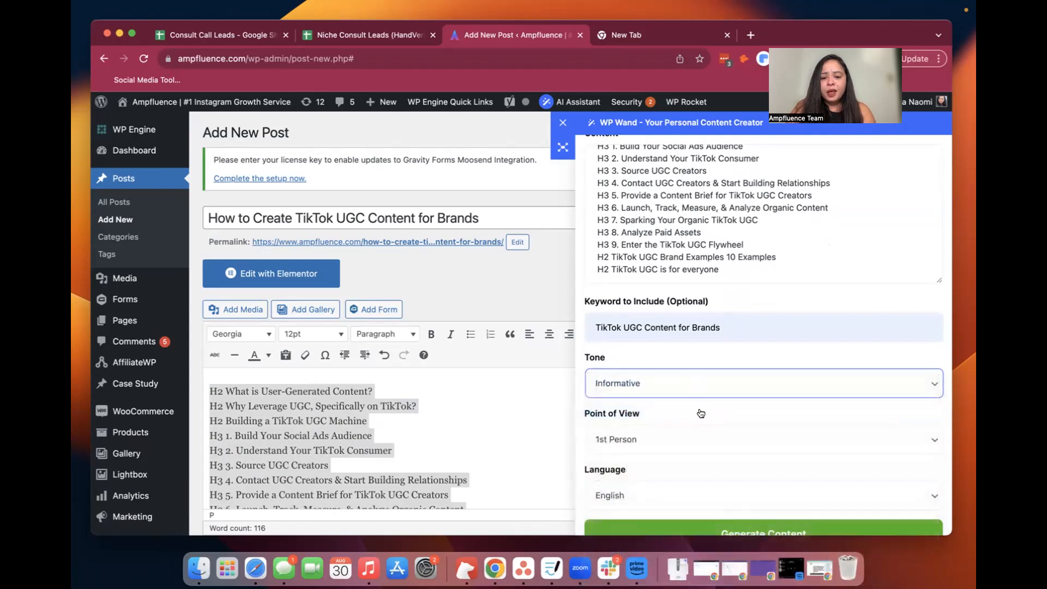
Generate the blog post content, keeping 1st Person point of view and English language
scroll(698, 409, "down", 5)
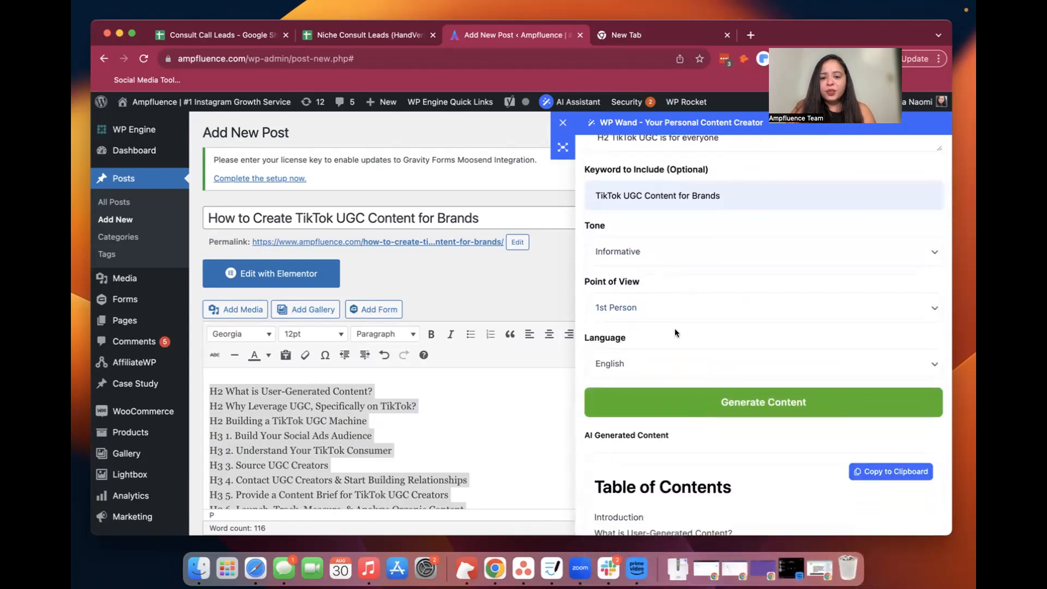
scroll(708, 436, "down", 2)
scroll(707, 436, "up", 2)
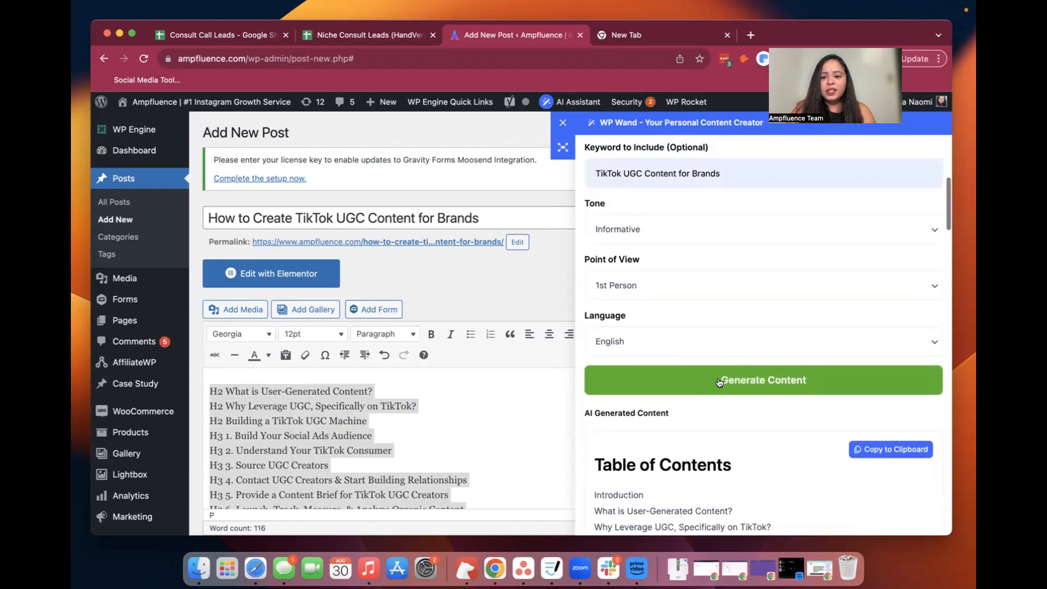
left_click(719, 383)
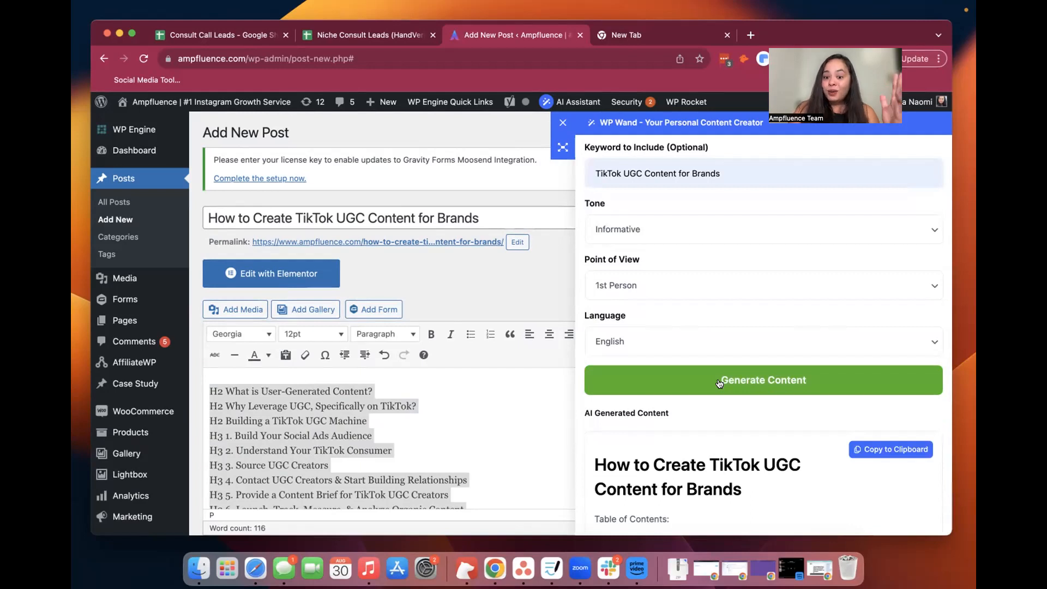
Review the generated post's table of contents against the heading outline in the post body
scroll(720, 383, "down", 5)
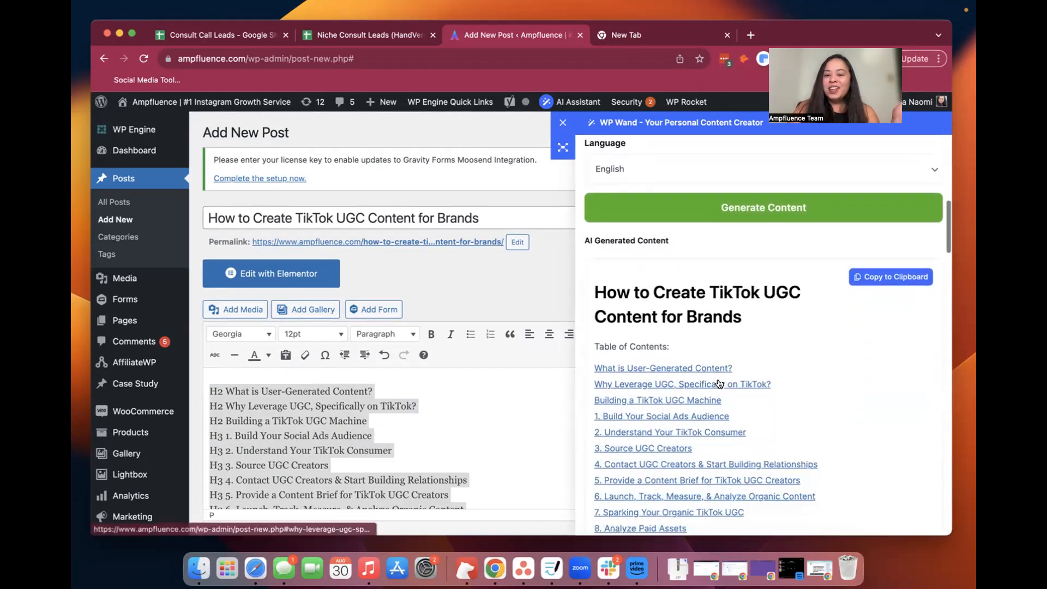
scroll(643, 451, "down", 2)
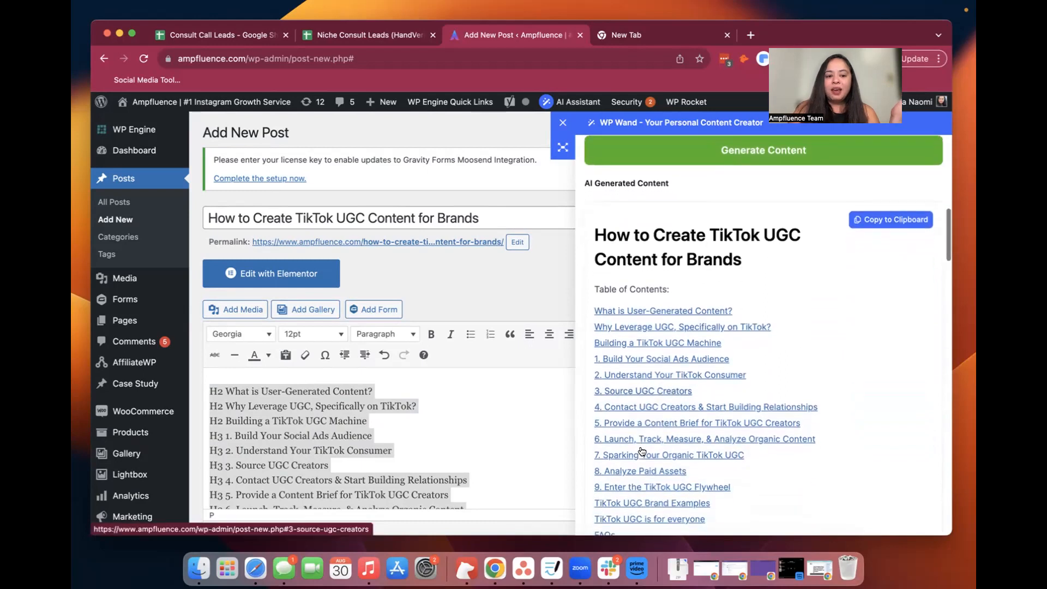
scroll(642, 451, "down", 2)
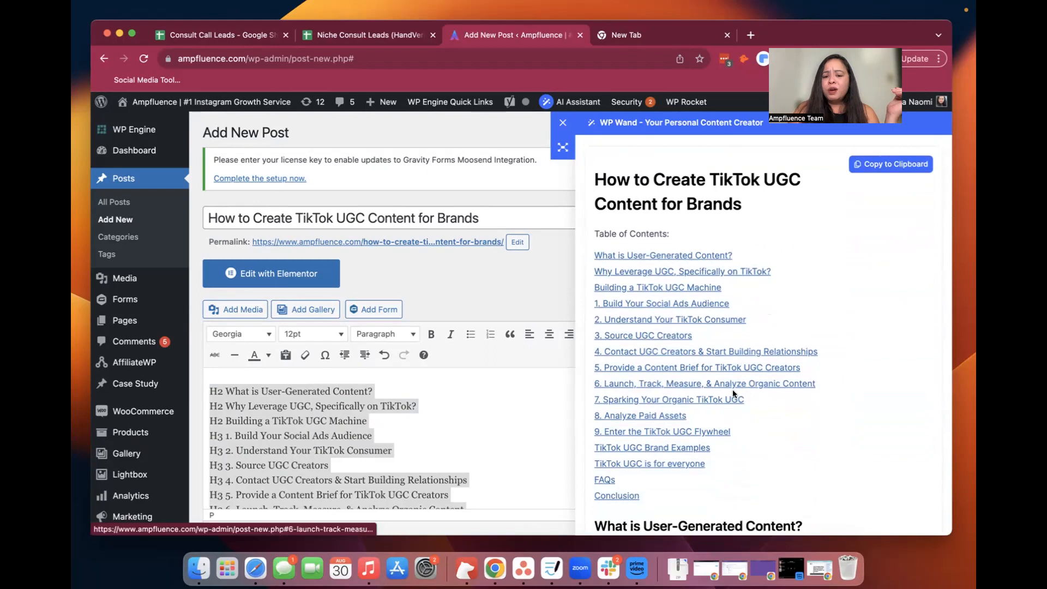
scroll(732, 389, "down", 5)
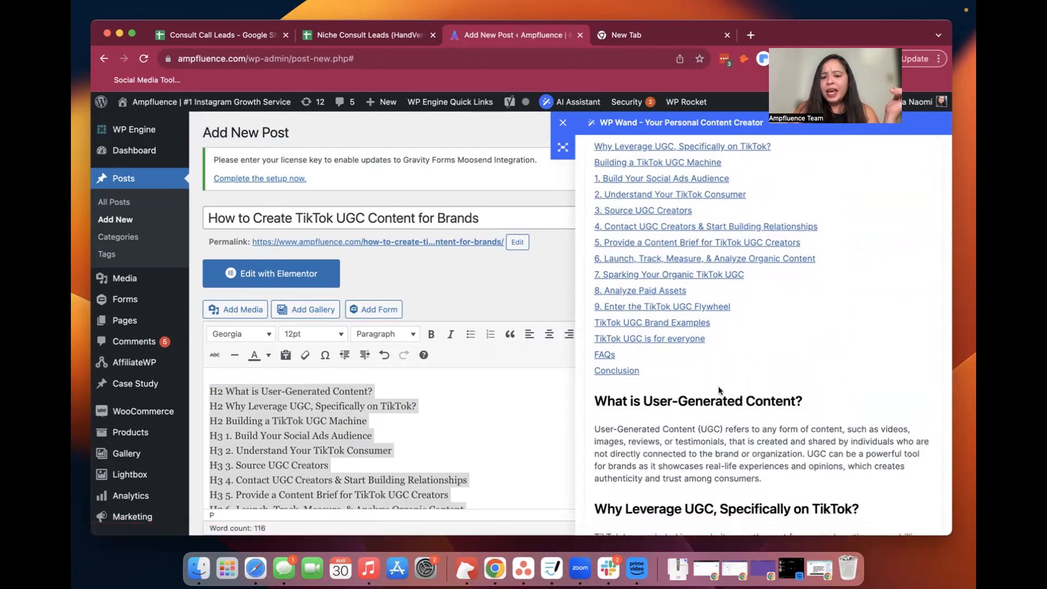
scroll(718, 386, "up", 2)
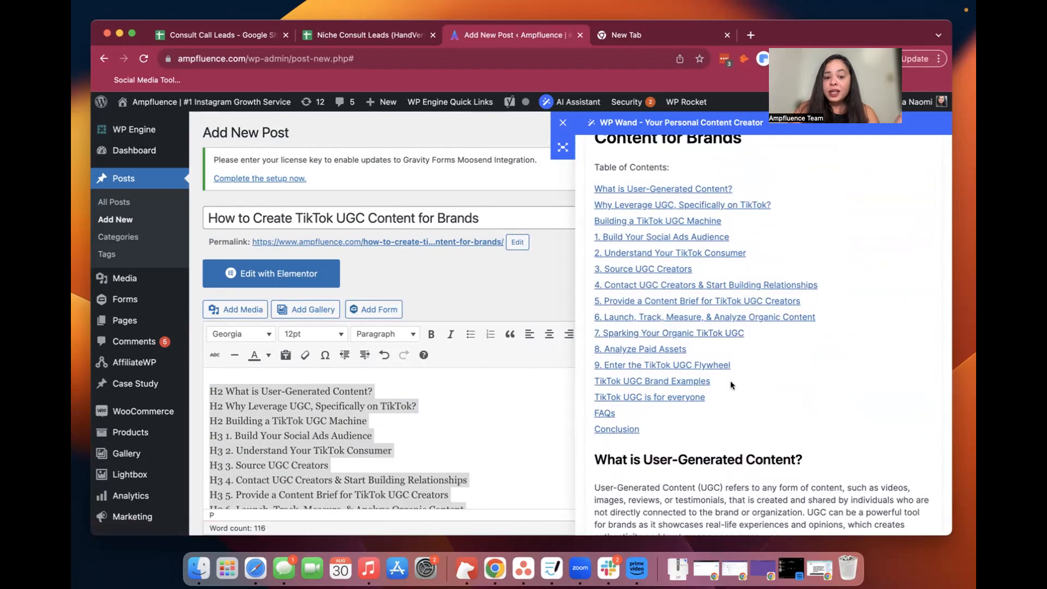
scroll(497, 443, "down", 3)
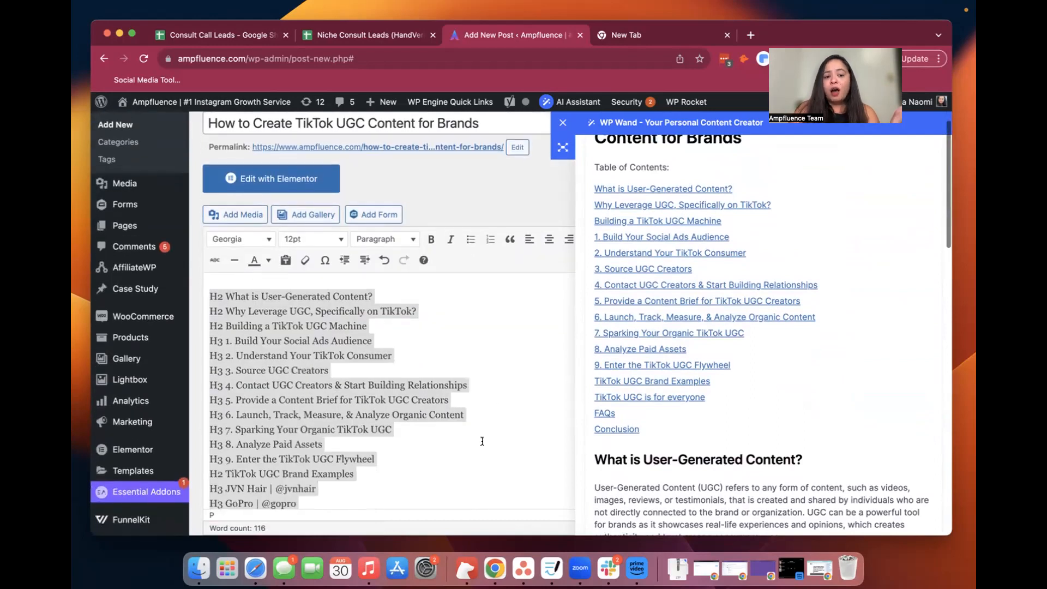
Read through the generated sections from "What is User-Generated Content?" to the list under "TikTok UGC Brand Examples"
scroll(725, 440, "down", 4)
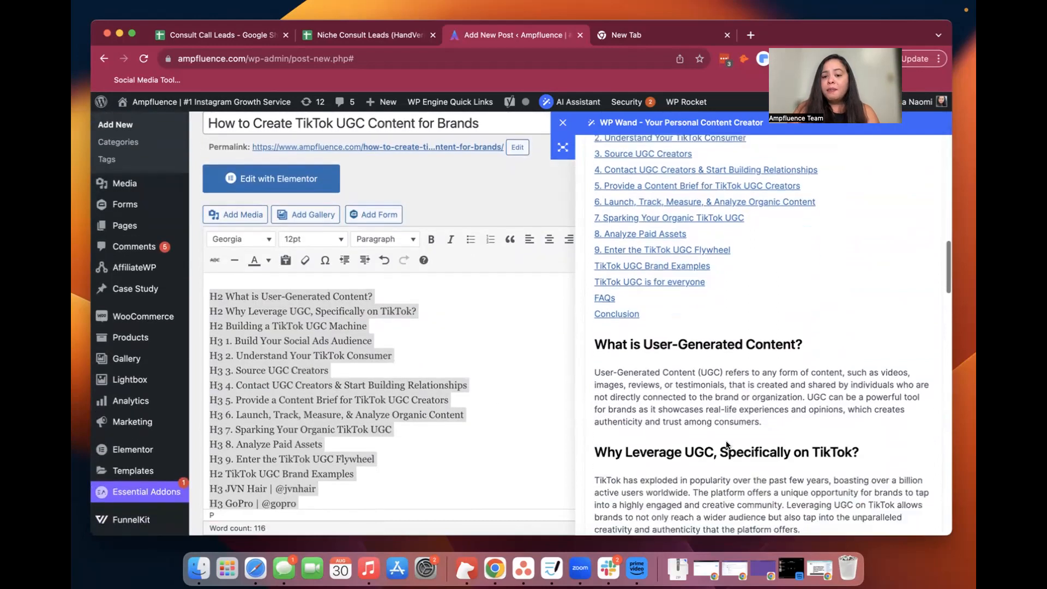
scroll(727, 445, "down", 2)
scroll(726, 445, "down", 6)
scroll(725, 444, "down", 9)
scroll(727, 443, "down", 15)
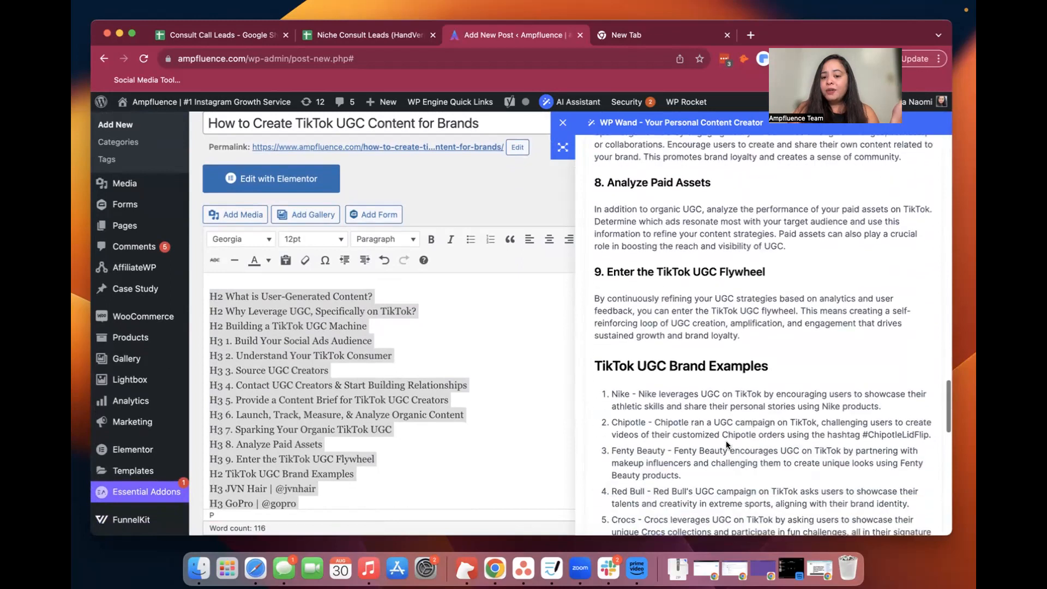
scroll(725, 443, "down", 10)
scroll(726, 442, "up", 4)
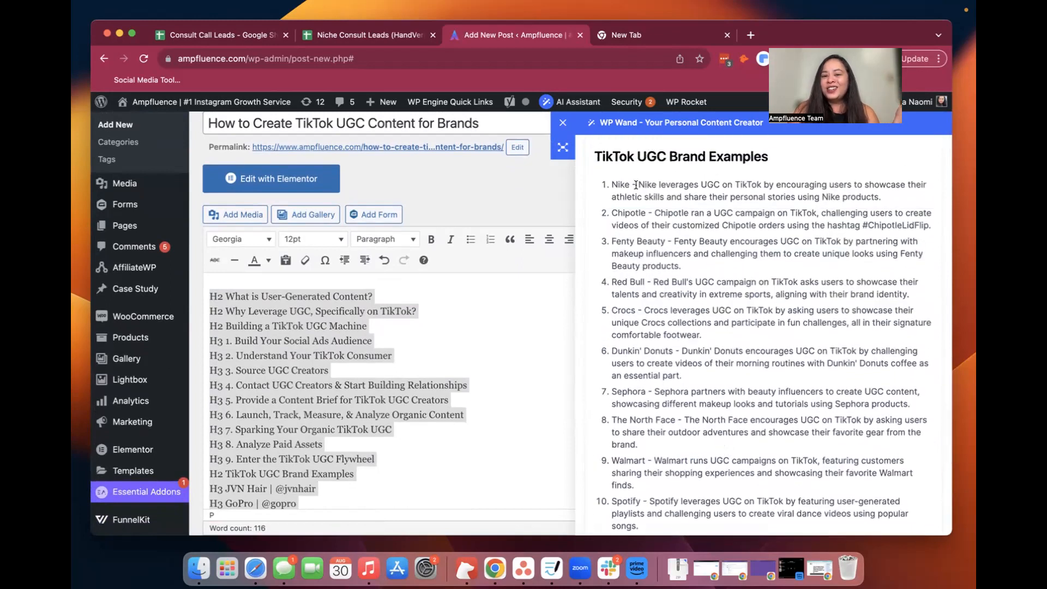
scroll(635, 184, "up", 3)
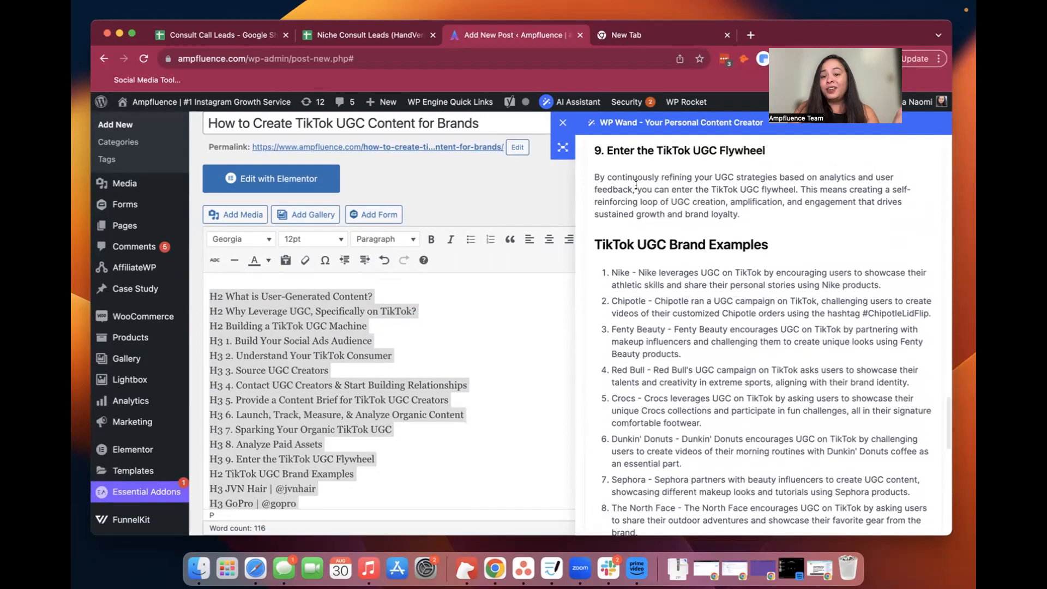
scroll(636, 184, "down", 6)
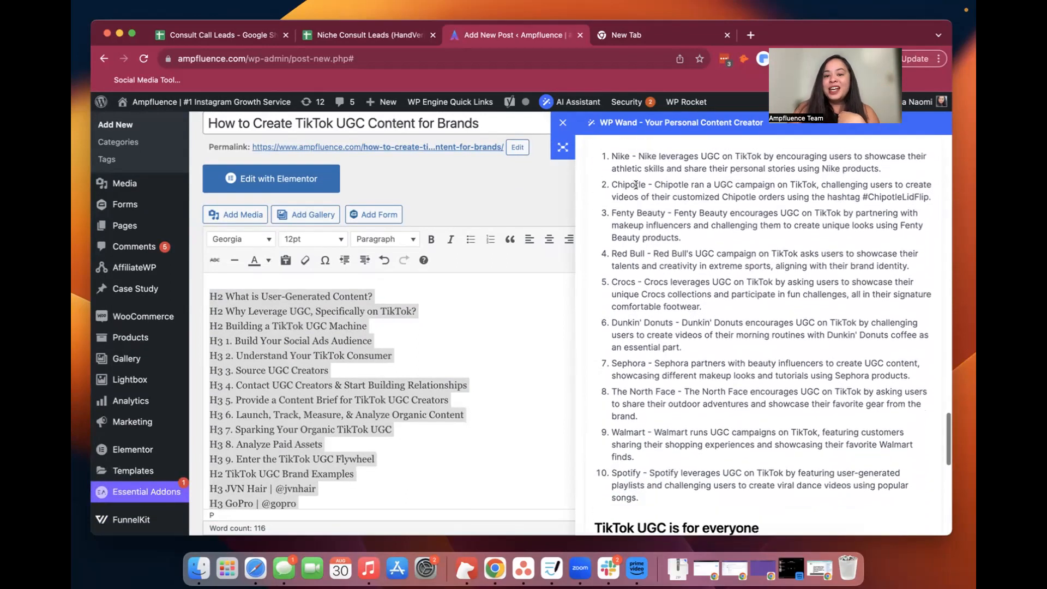
scroll(616, 275, "up", 6)
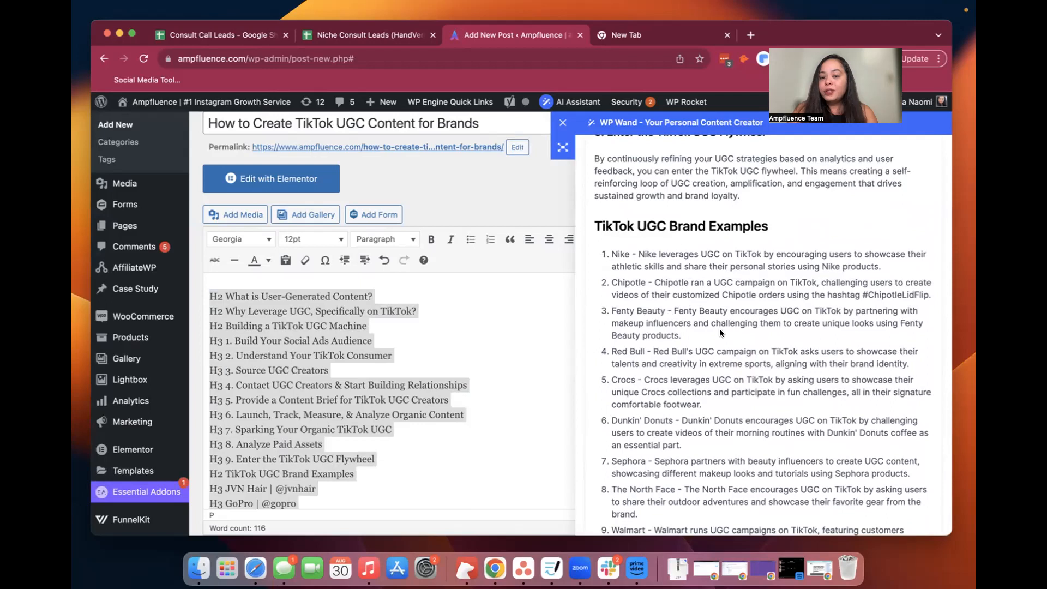
scroll(719, 331, "down", 5)
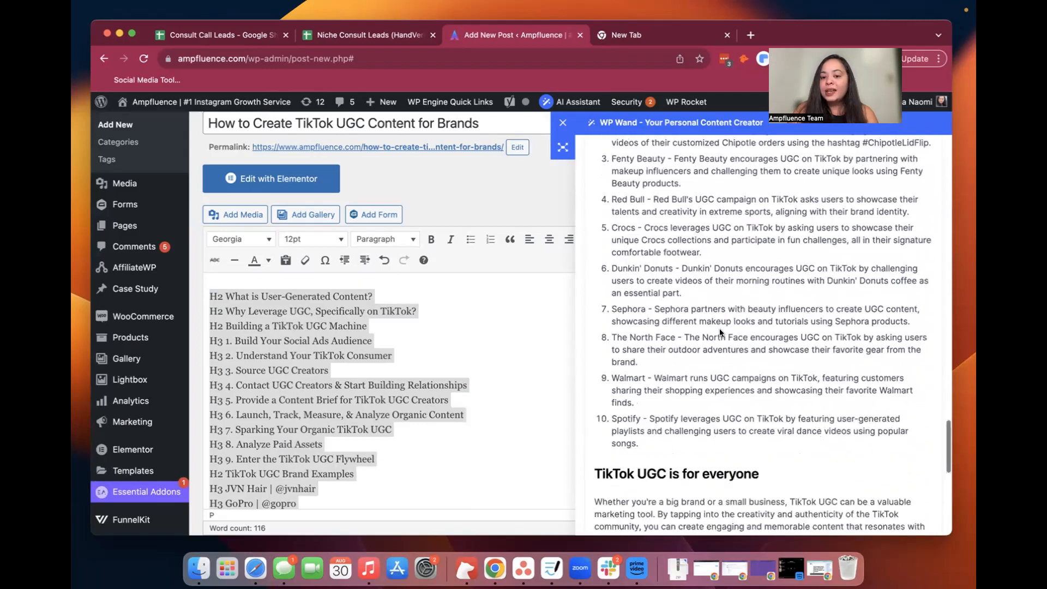
Review the end of the generated post, covering "TikTok UGC is for everyone", the FAQs and the Conclusion
scroll(719, 329, "down", 10)
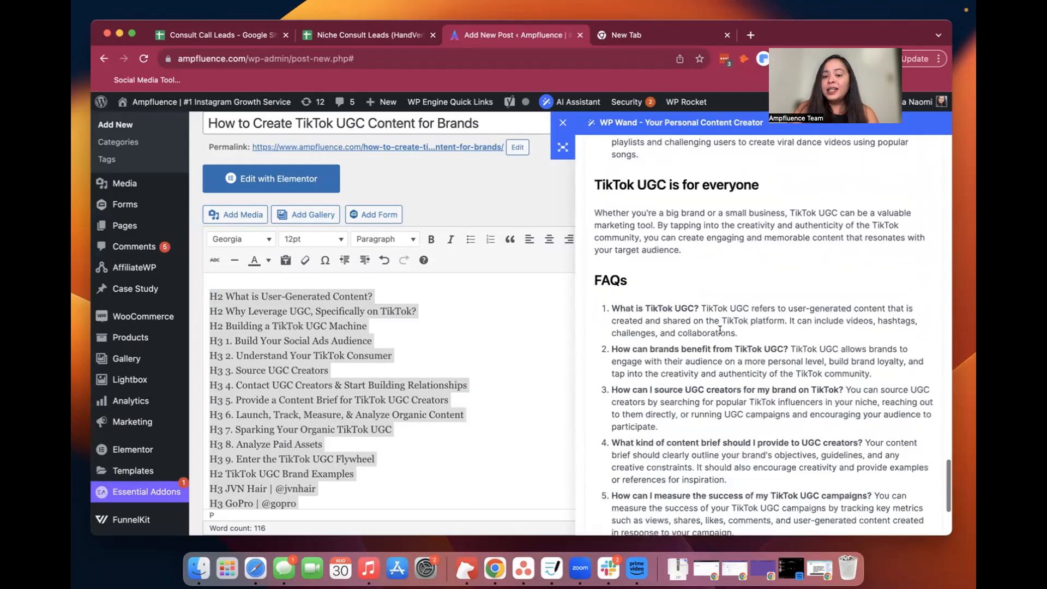
scroll(720, 329, "down", 5)
scroll(720, 329, "up", 3)
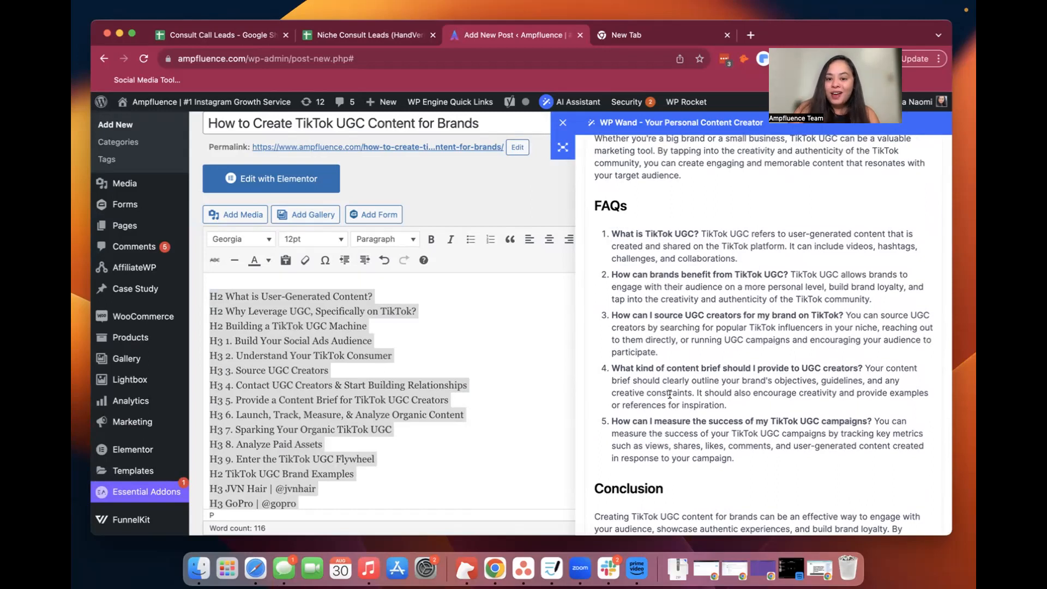
scroll(670, 394, "down", 2)
scroll(670, 393, "down", 1)
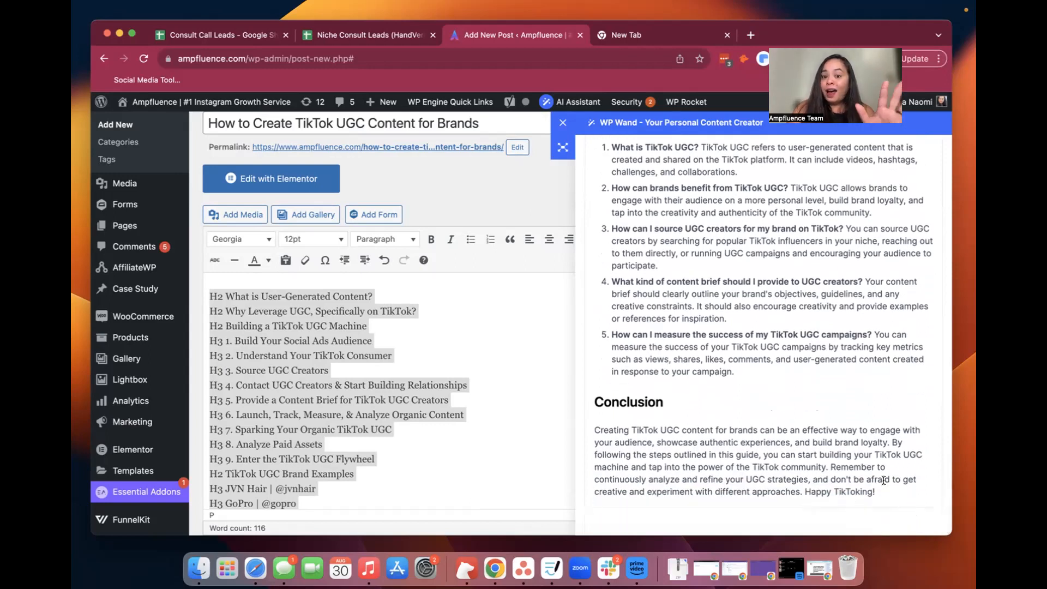
scroll(882, 360, "up", 15)
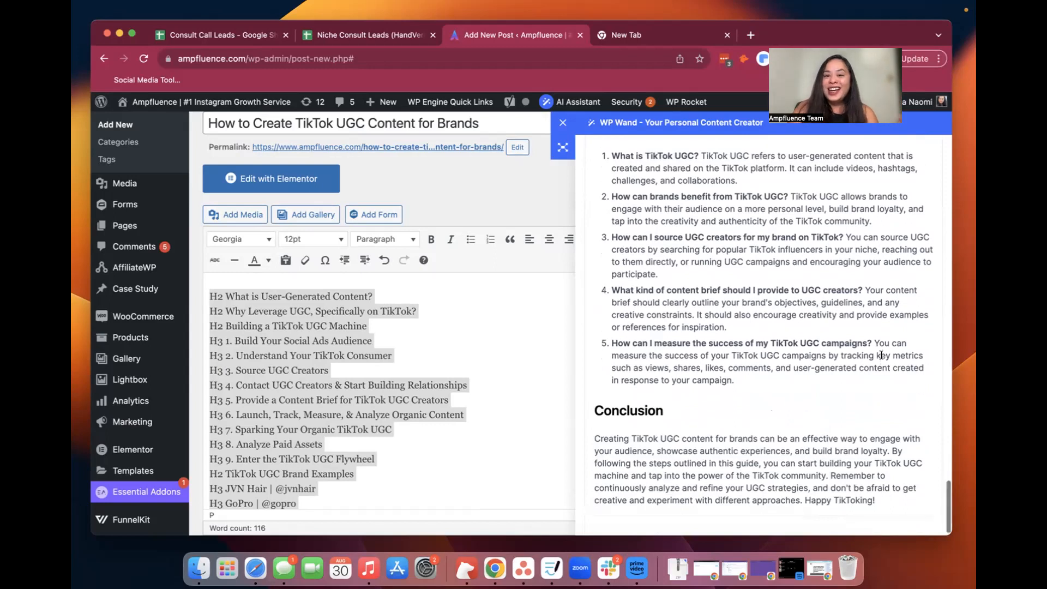
Copy the full AI-generated blog post and close the WP Wand assistant
scroll(881, 357, "up", 15)
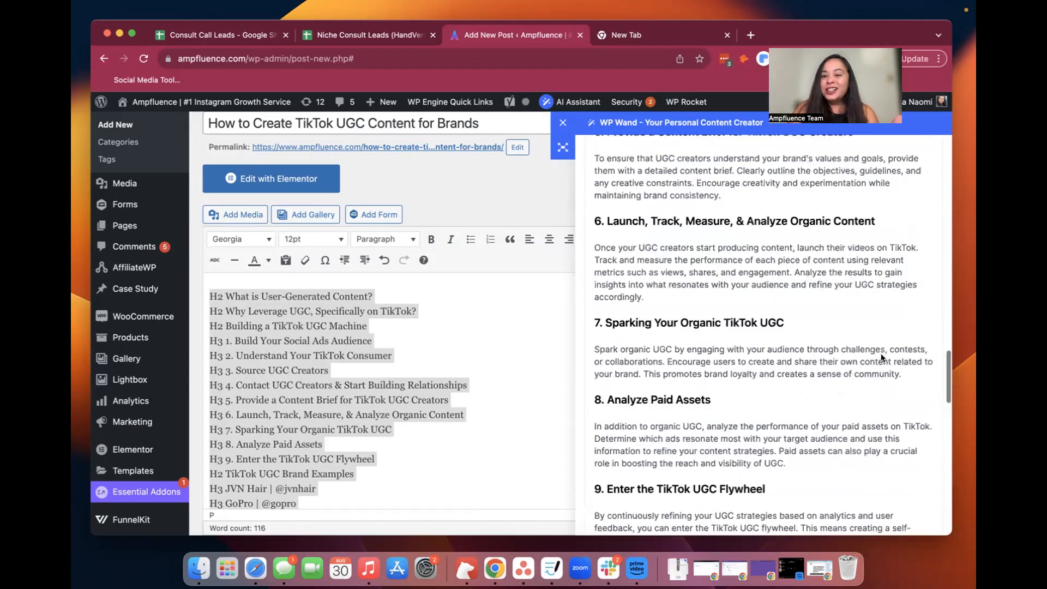
scroll(882, 355, "up", 10)
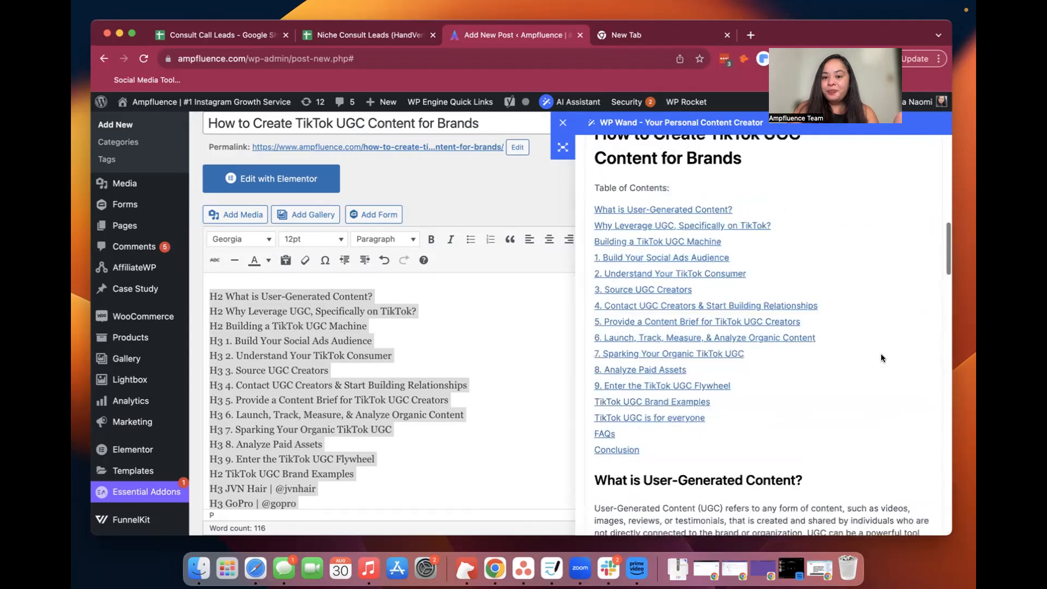
left_click(886, 260)
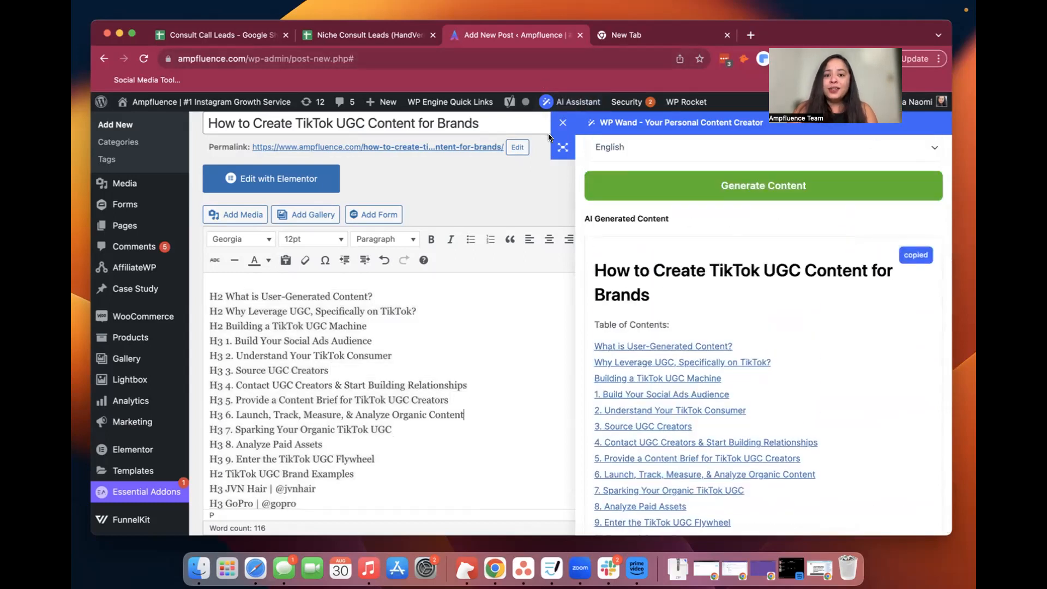
left_click(563, 122)
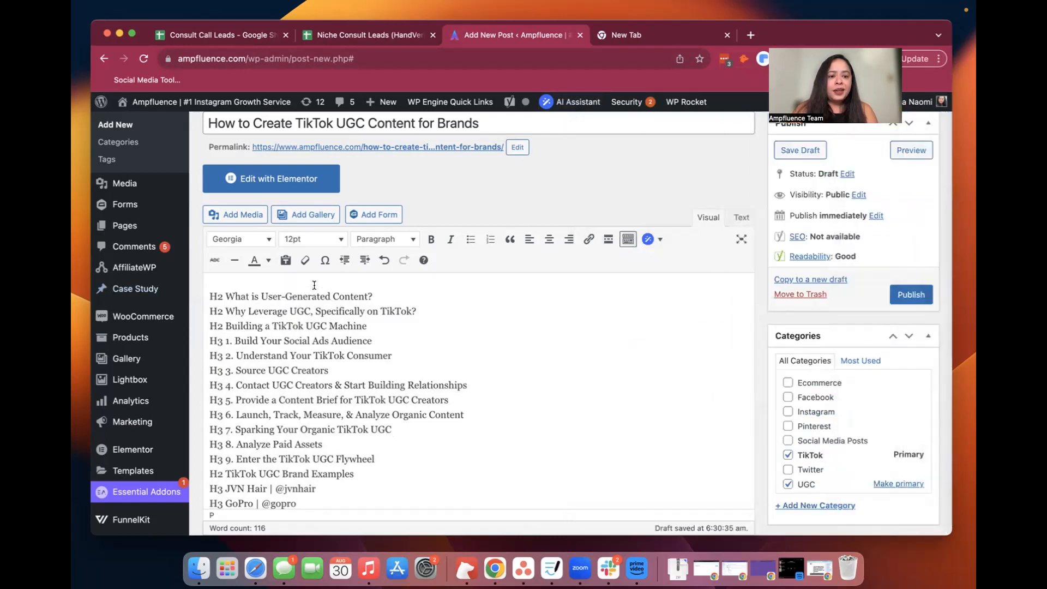
scroll(406, 454, "down", 5)
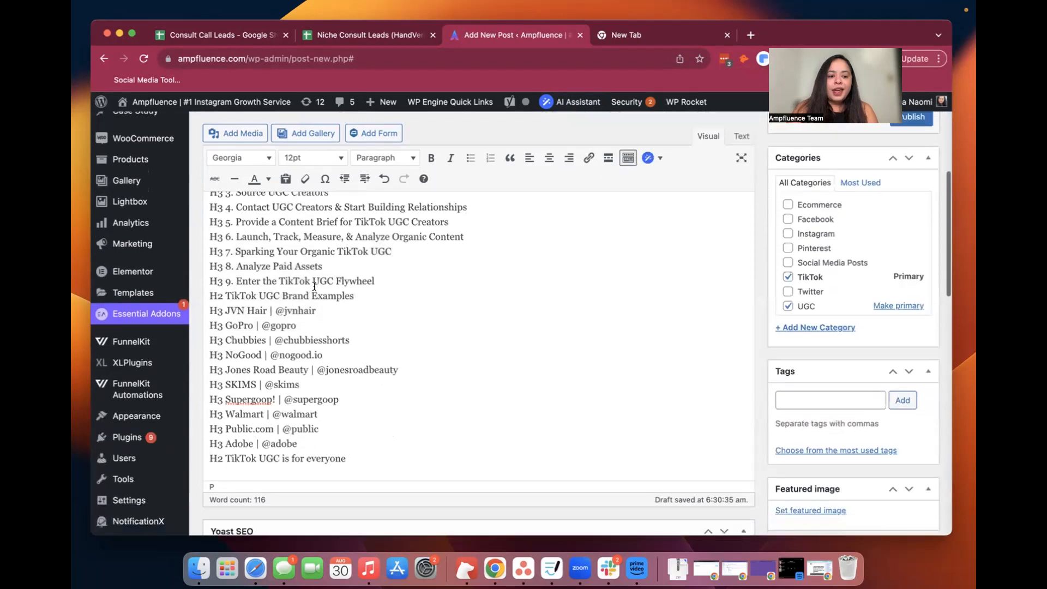
key("super+a")
key("super+v")
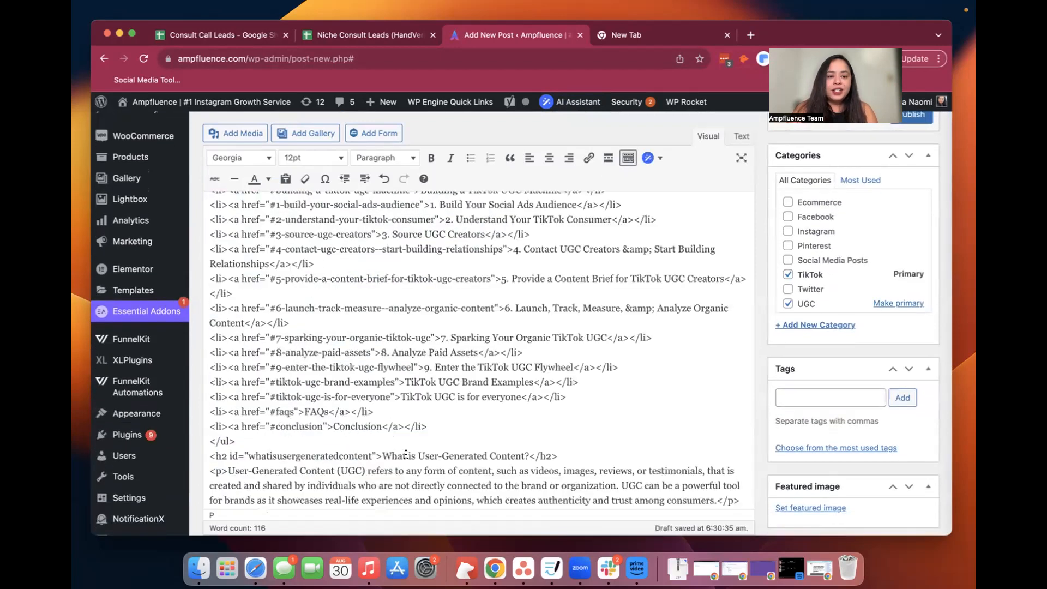
key("super+z")
Replace the heading outline in the post body with the copied blog post as HTML code, and return to visual editing
left_click(741, 136)
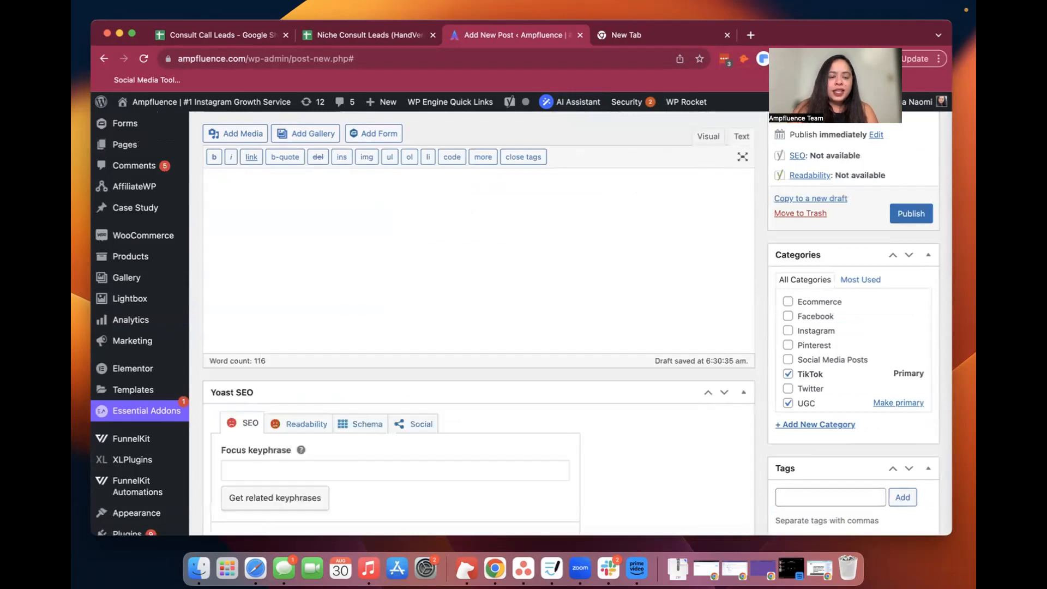
key("super+v")
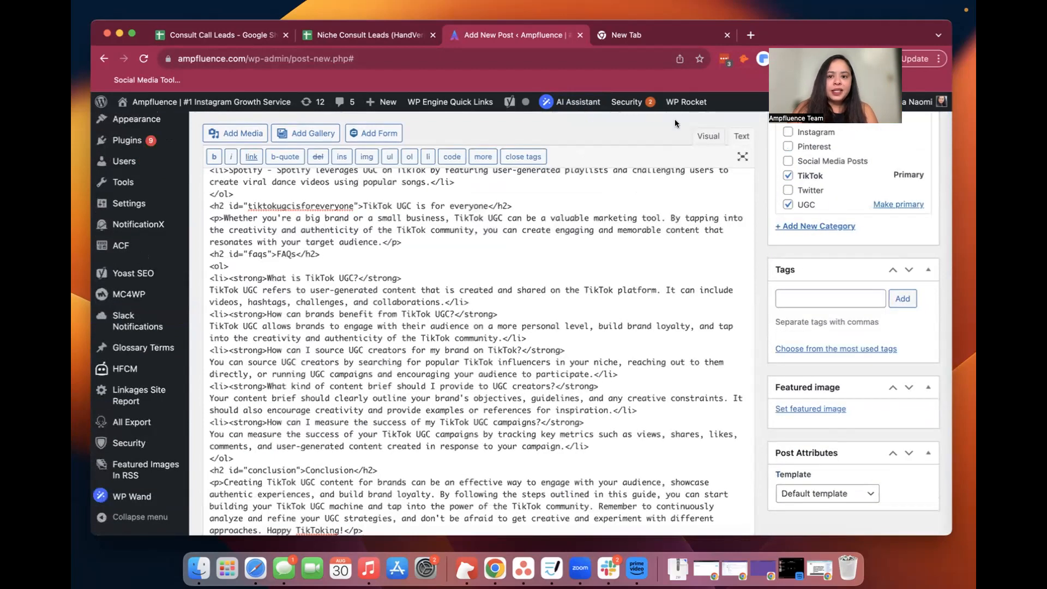
left_click(708, 135)
Look over the pasted post and check the heading level of "3. Source UGC Creators"
scroll(599, 261, "up", 5)
scroll(600, 261, "up", 10)
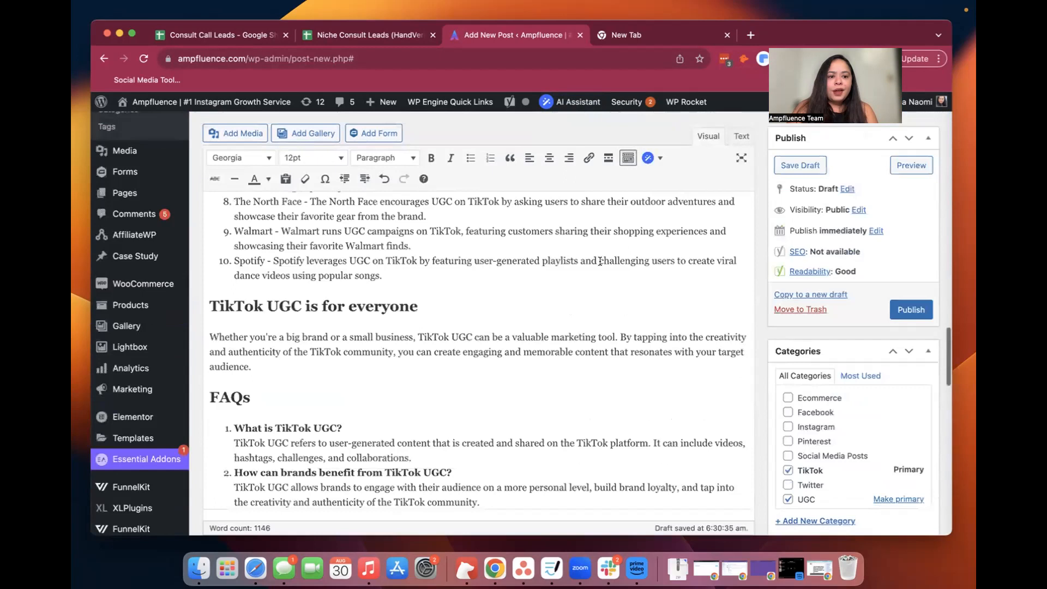
scroll(600, 261, "up", 10)
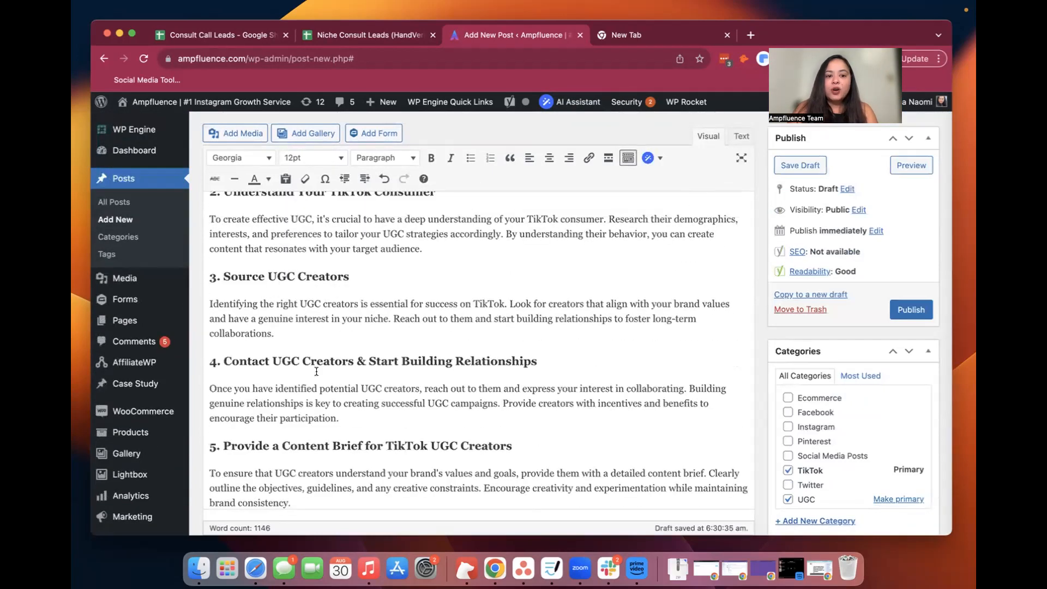
left_click(326, 277)
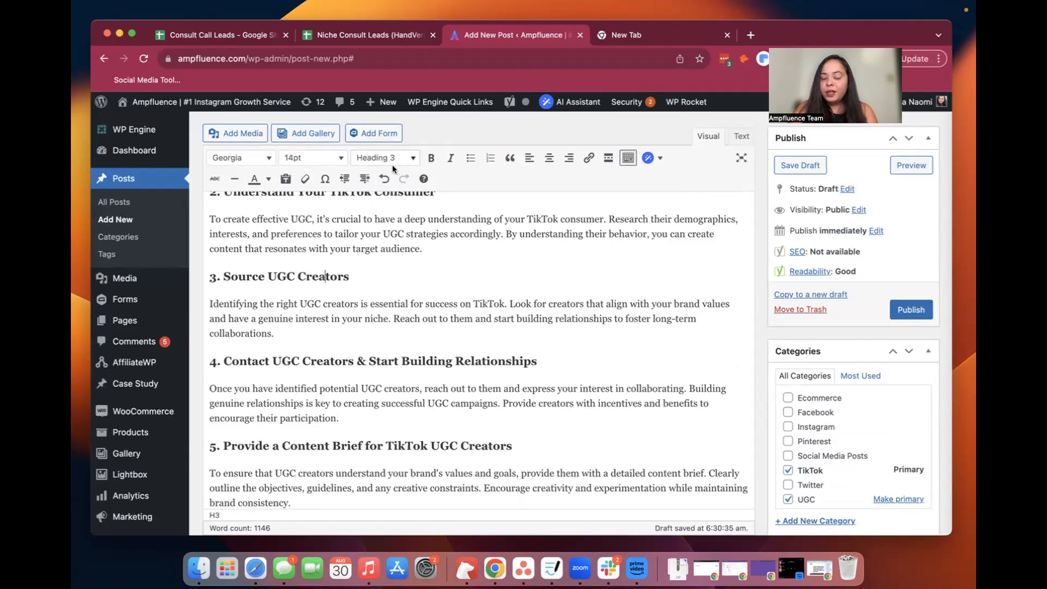
Delete the duplicate title, the table of contents and the leftover blank lines above "What is User-Generated Content?" in the post body
scroll(377, 324, "up", 8)
scroll(378, 325, "down", 5)
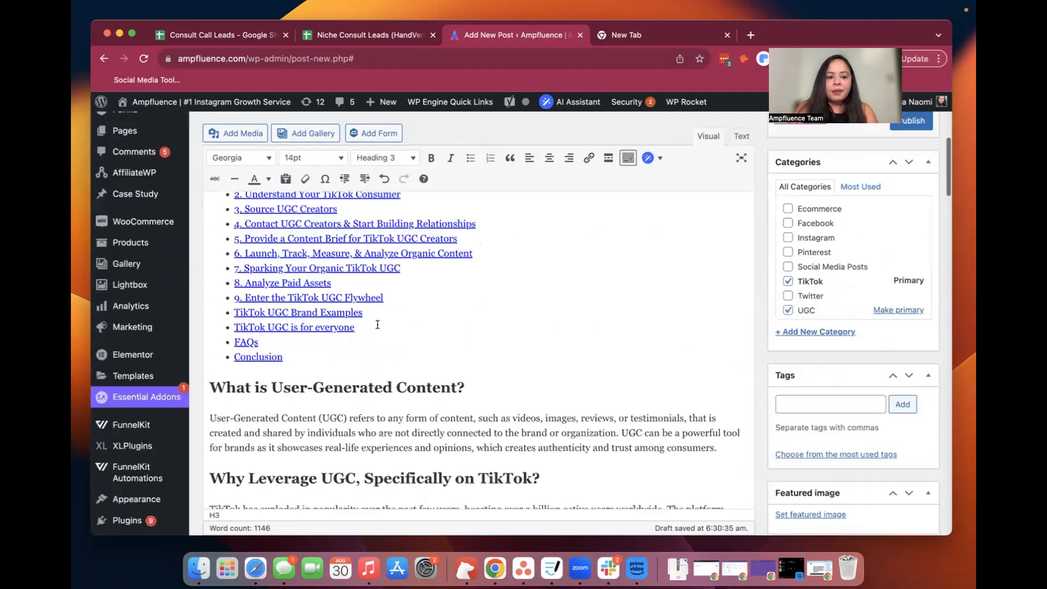
left_click(374, 353)
scroll(374, 353, "up", 3)
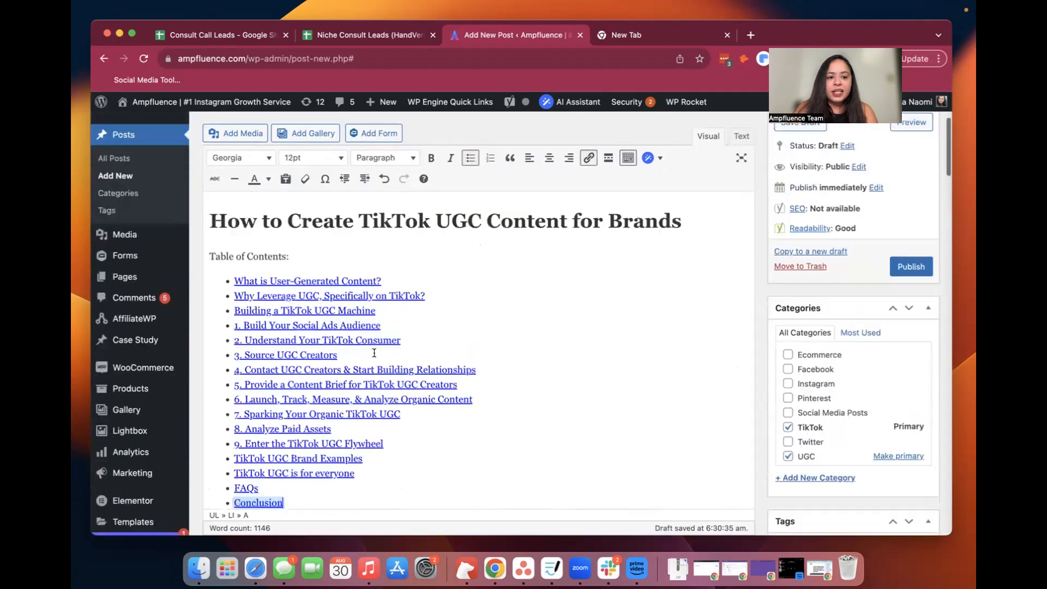
left_click(213, 236, "shift")
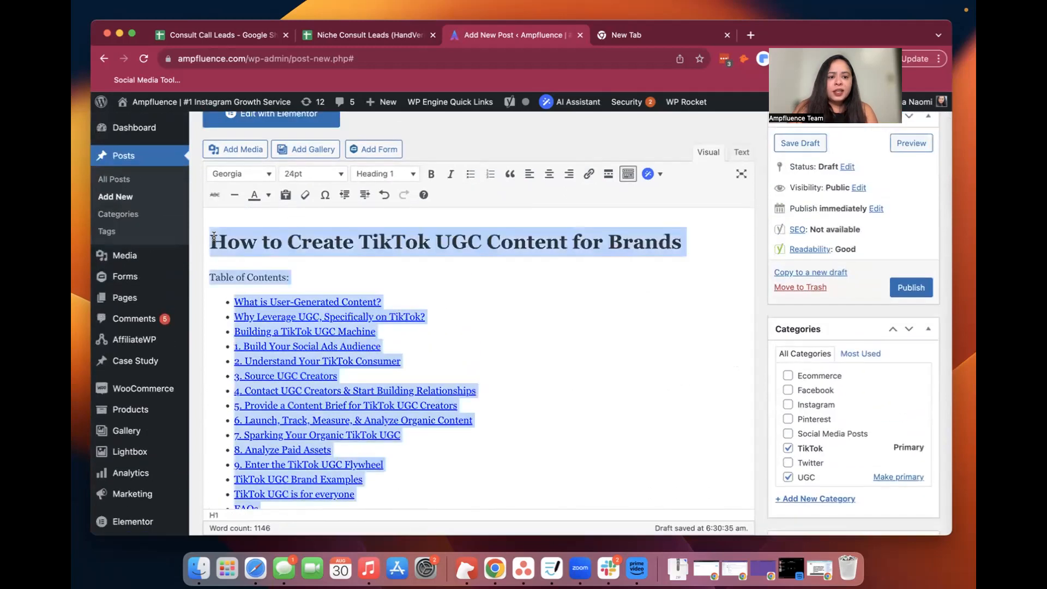
key("BackSpace")
key("BackSpace")
key("Down")
key("Down")
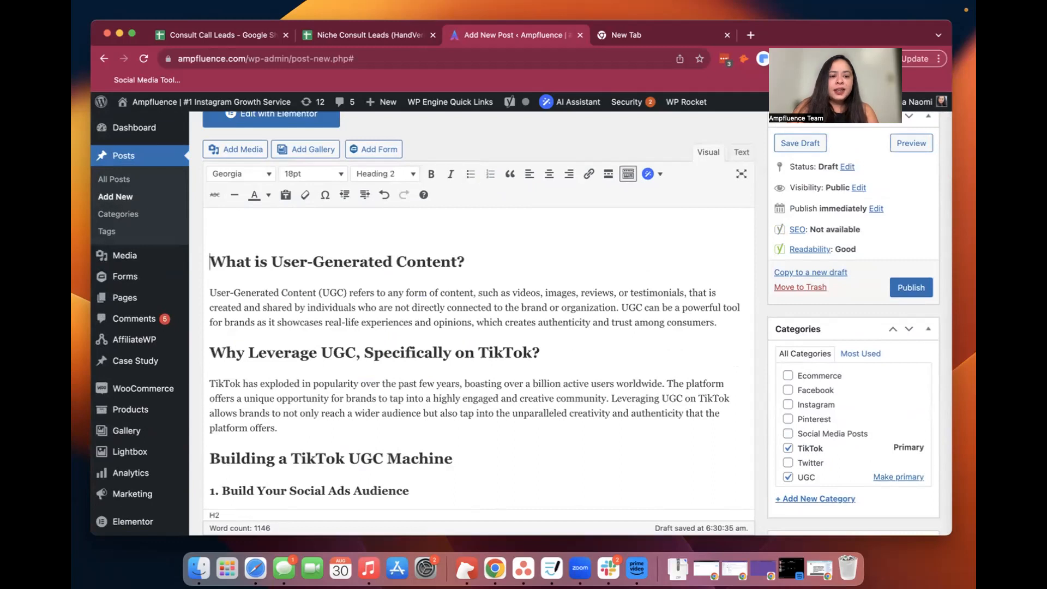
key("Up")
key("BackSpace")
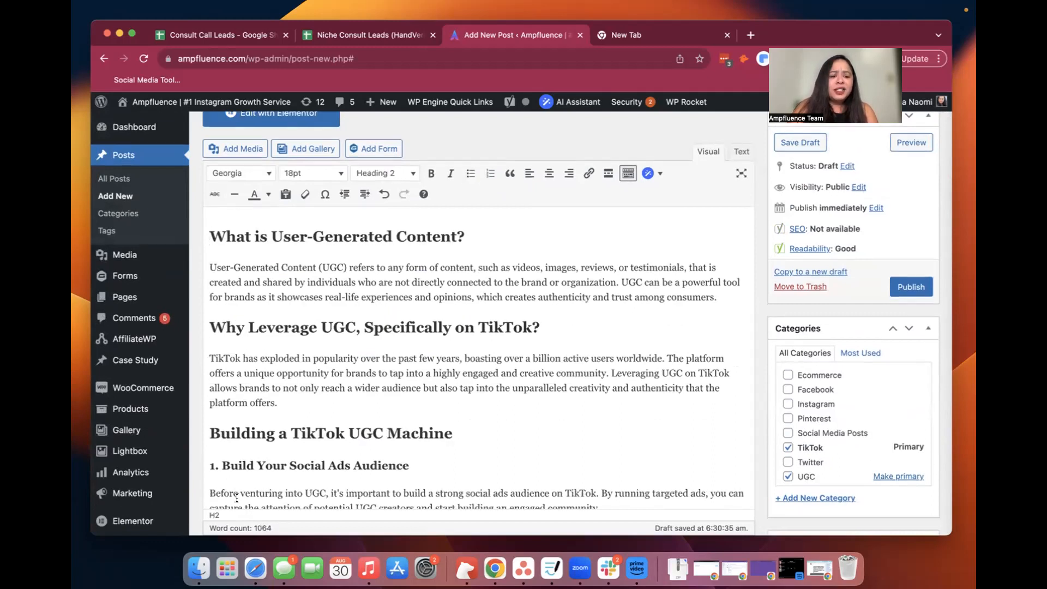
Expand the paragraph under "What is User-Generated Content?" with WP Wand's Expand option
scroll(316, 400, "down", 3)
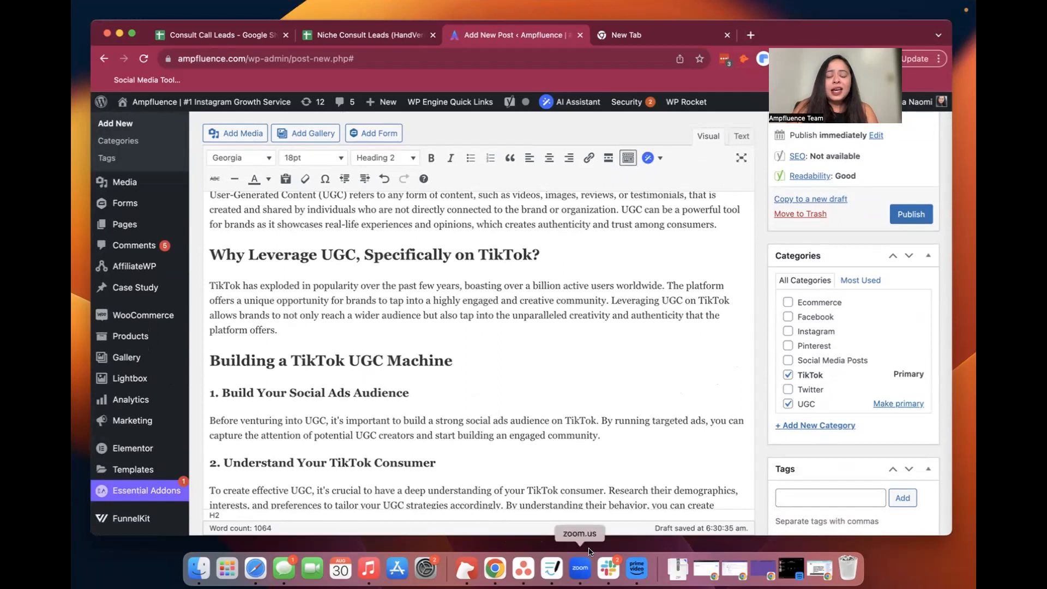
scroll(502, 330, "up", 2)
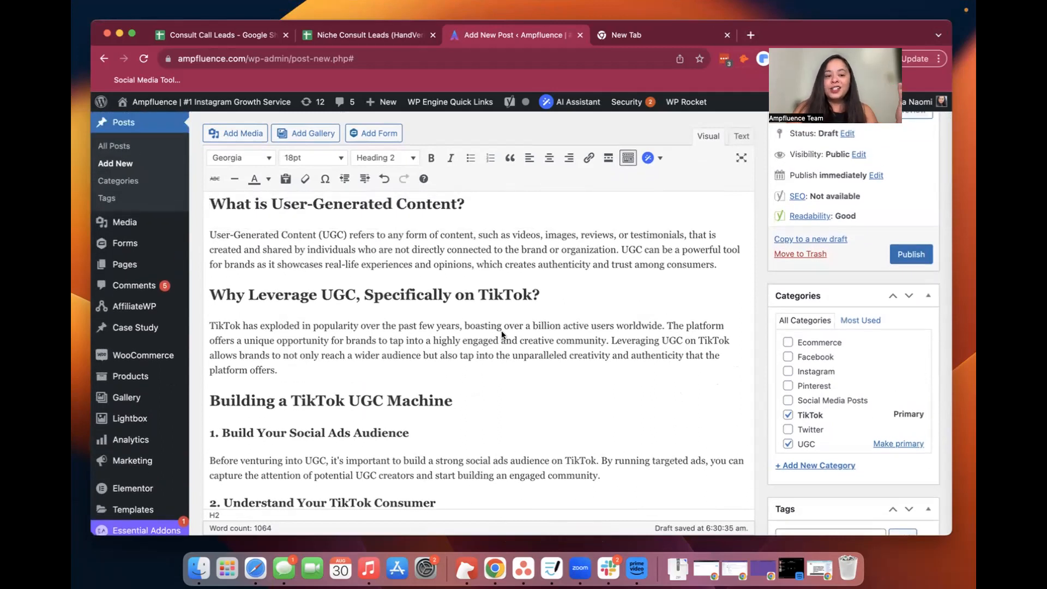
scroll(502, 330, "up", 3)
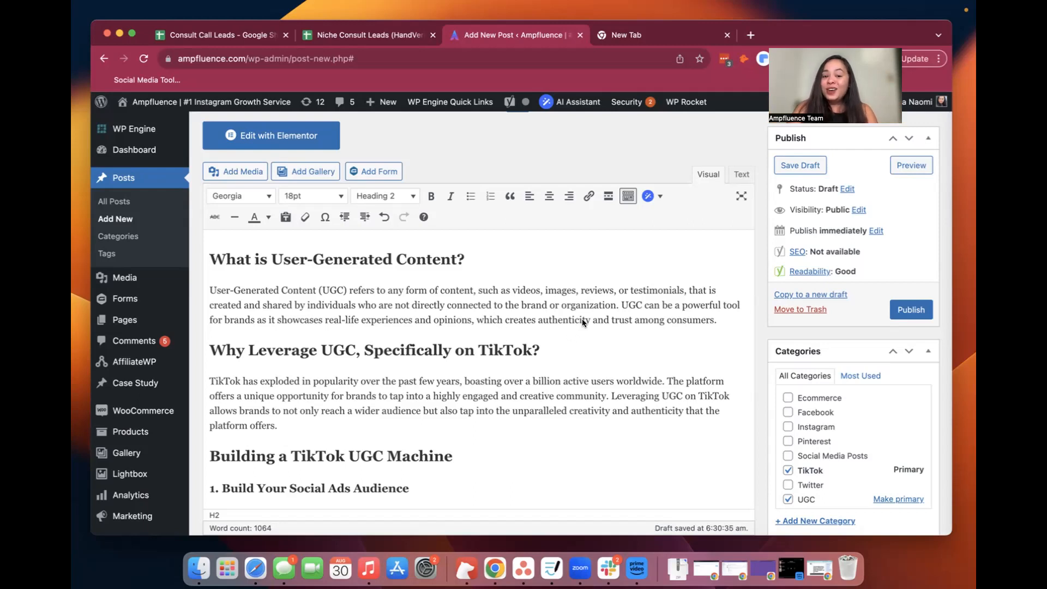
key("Down")
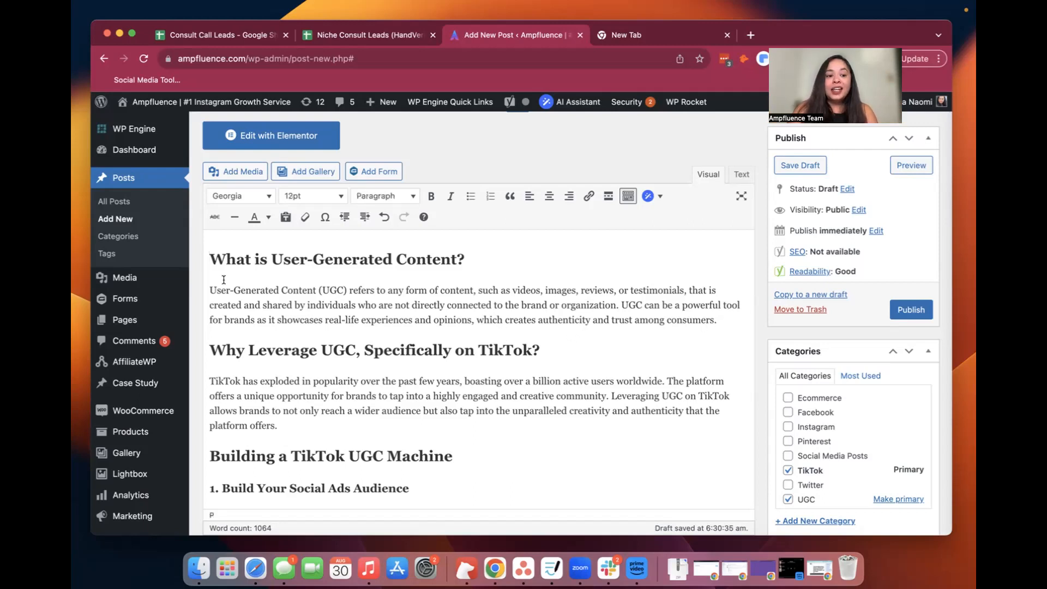
triple_click(208, 289)
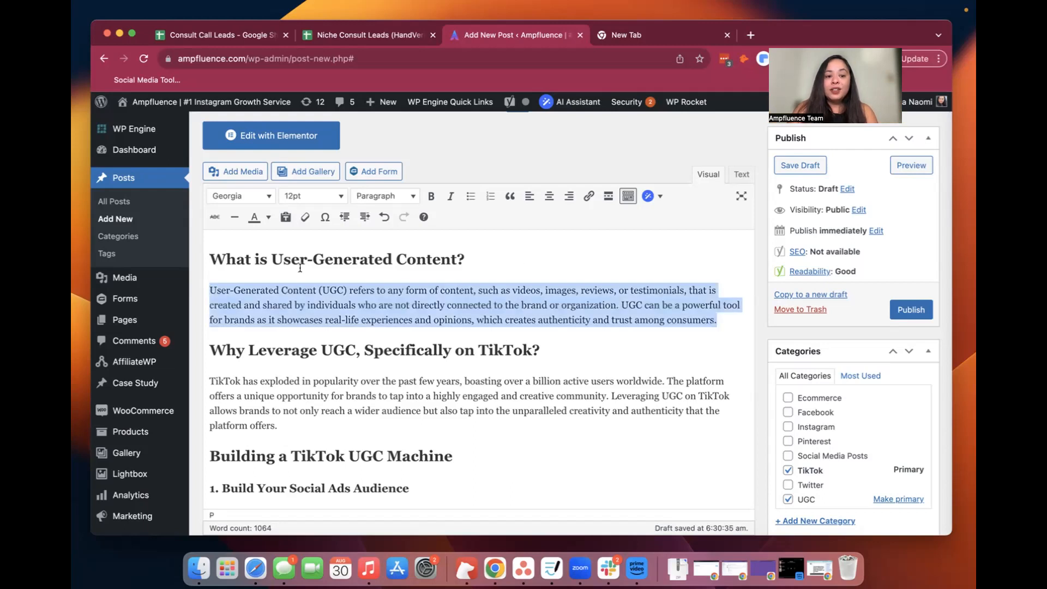
left_click(661, 197)
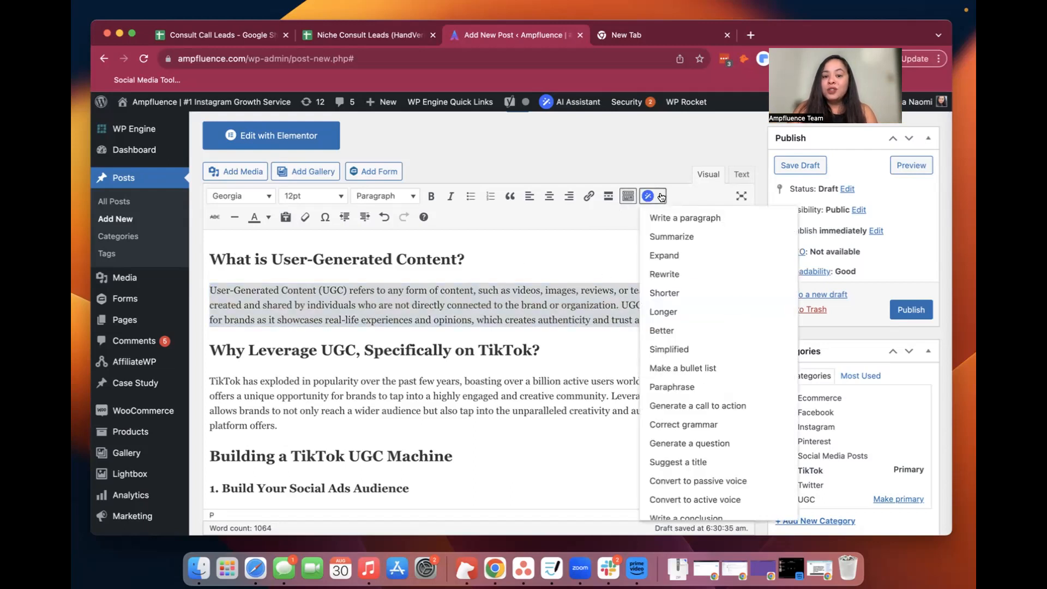
left_click(658, 255)
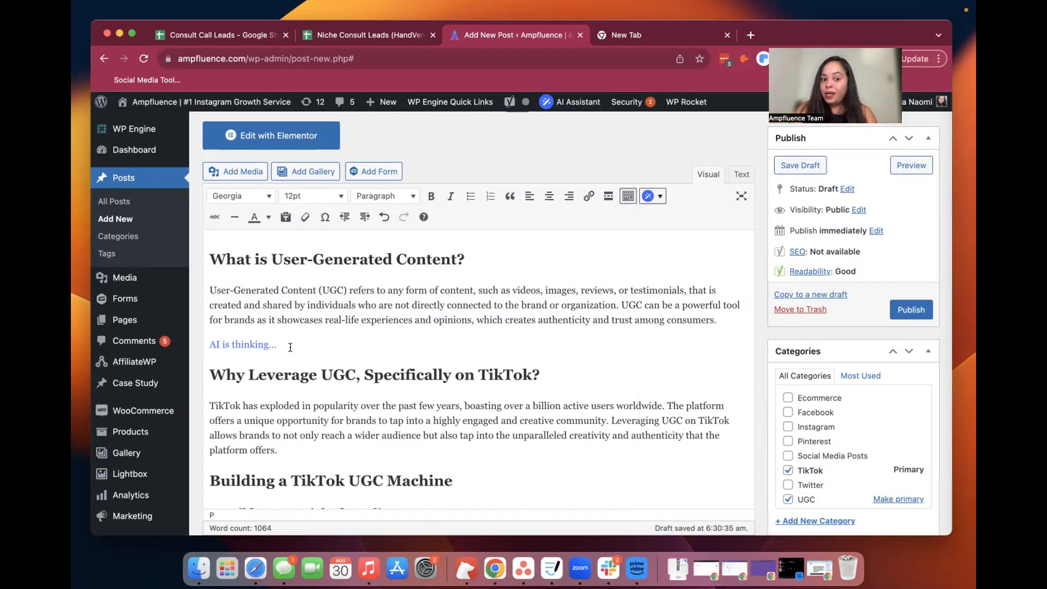
Delete the original paragraph and the blank line above the expanded text under "What is User-Generated Content?"
scroll(290, 347, "down", 1)
left_click(289, 310)
key("Up")
key("Up")
key("Up")
key("shift+Down")
key("shift+Down")
key("shift+Down")
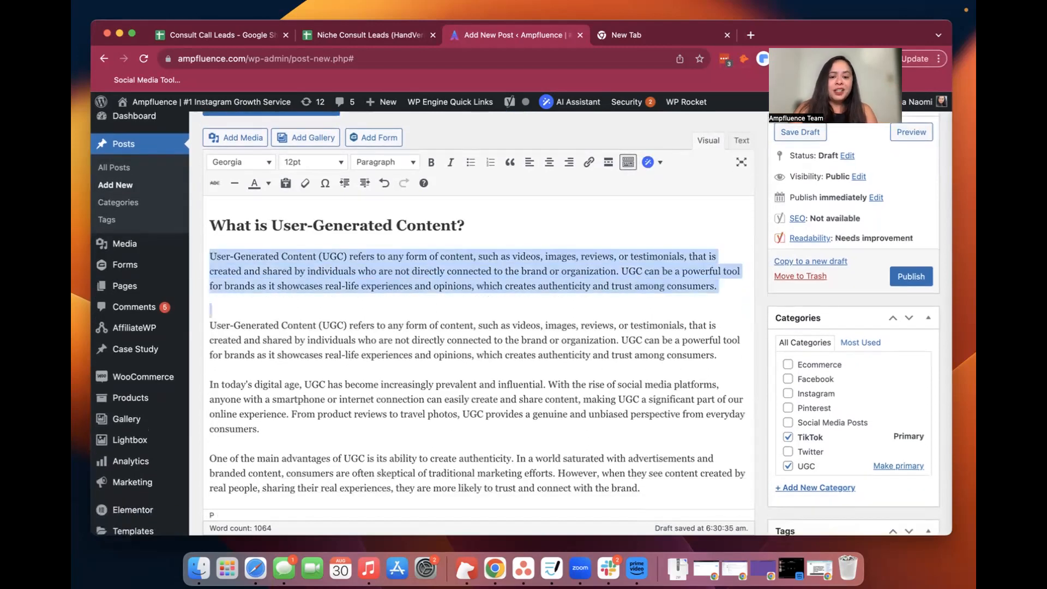
key("BackSpace")
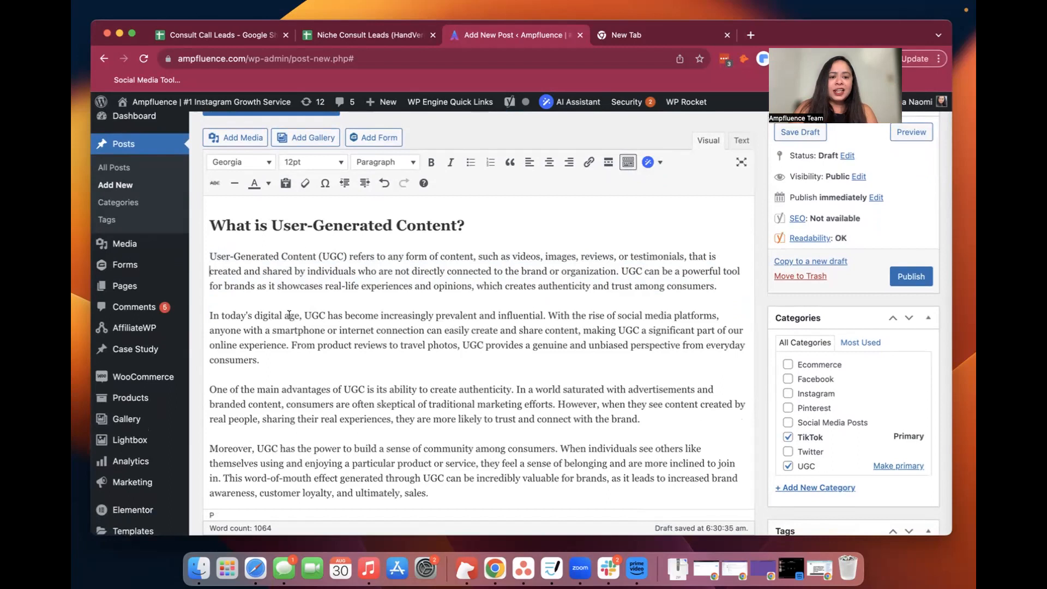
Expand the paragraph under "Why Leverage UGC, Specifically on TikTok?" with WP Wand's Expand option
scroll(265, 423, "down", 8)
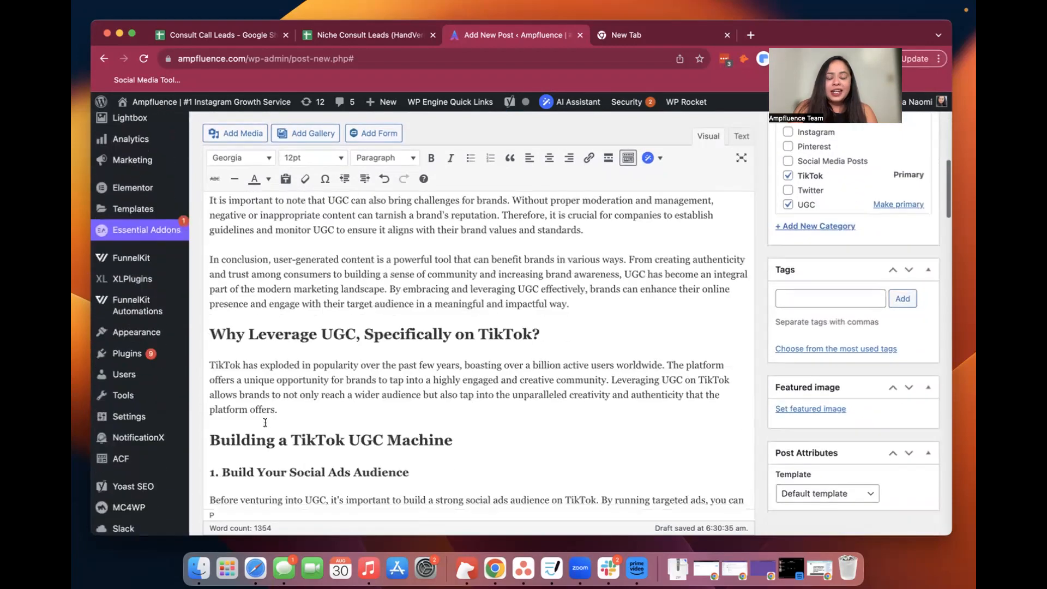
left_click_drag(247, 386, 206, 354)
left_click(649, 158)
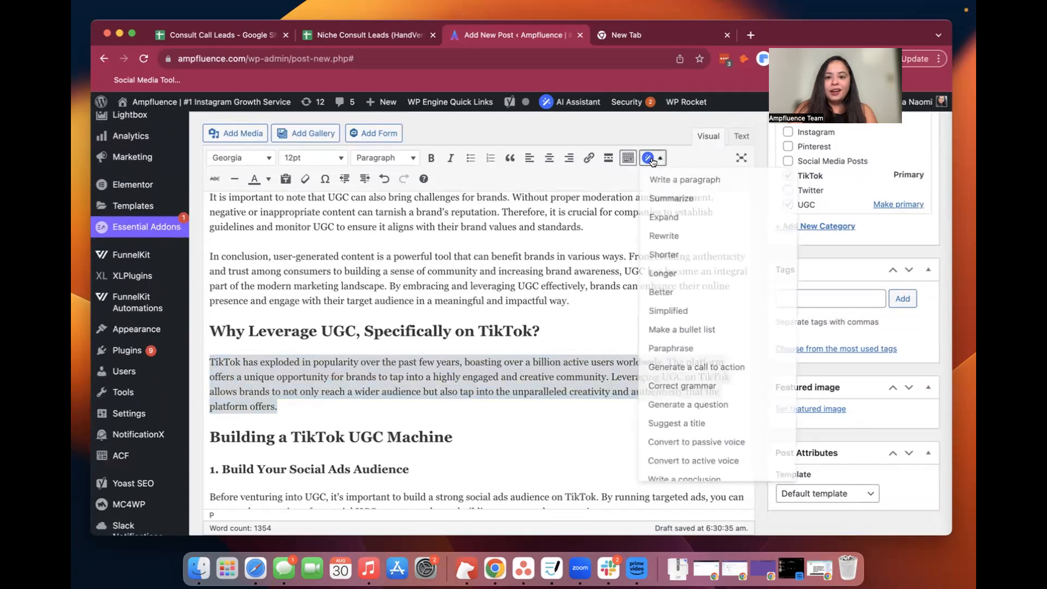
left_click(677, 216)
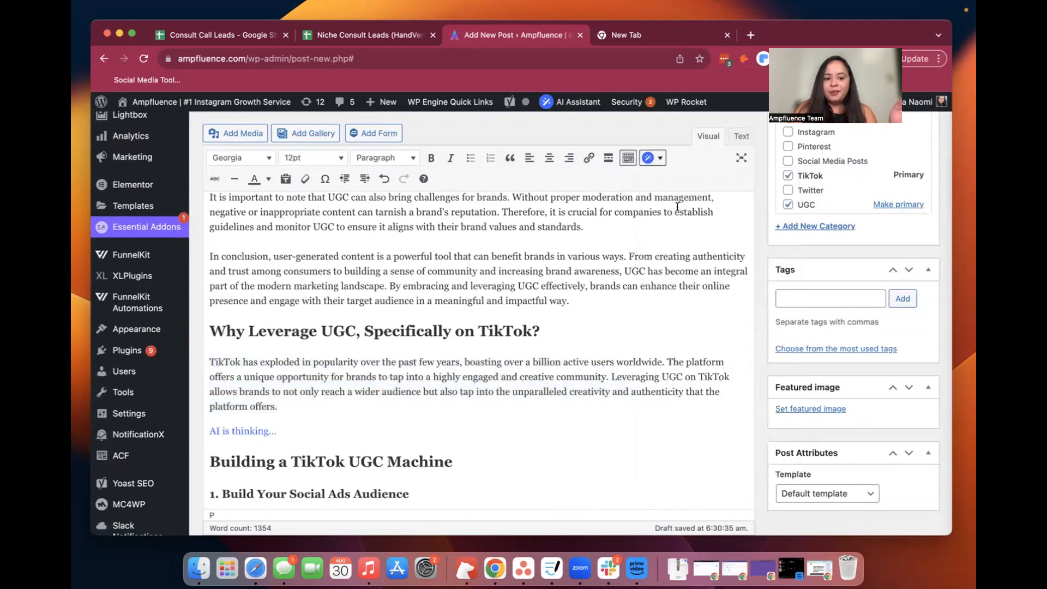
Remove the blank line between the original paragraph and the expanded text under "Why Leverage UGC, Specifically on TikTok?"
scroll(583, 458, "down", 3)
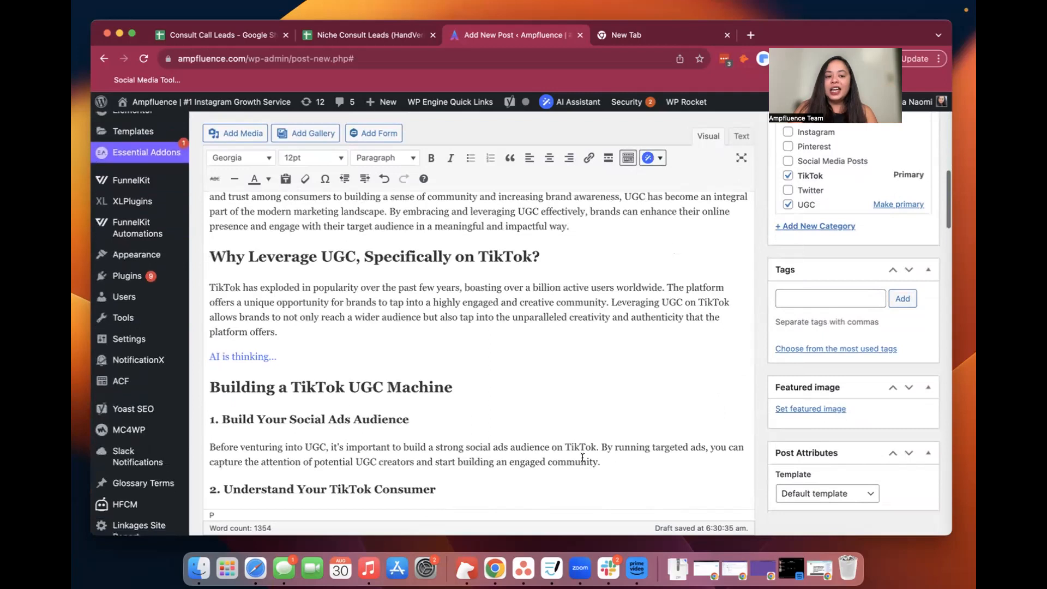
scroll(583, 458, "down", 1)
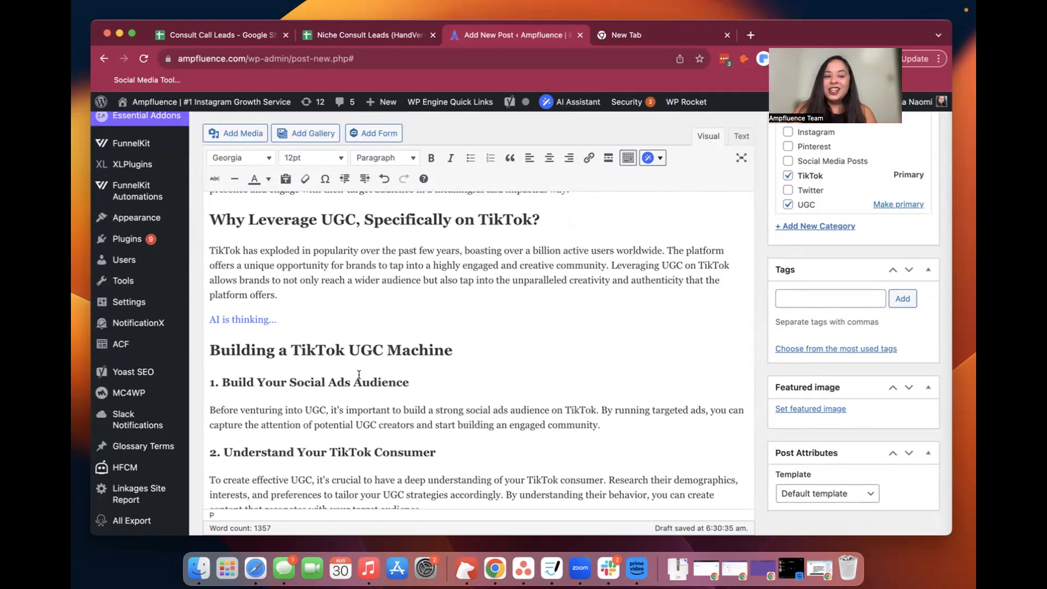
left_click_drag(371, 306, 203, 265)
left_click(214, 313)
key("BackSpace")
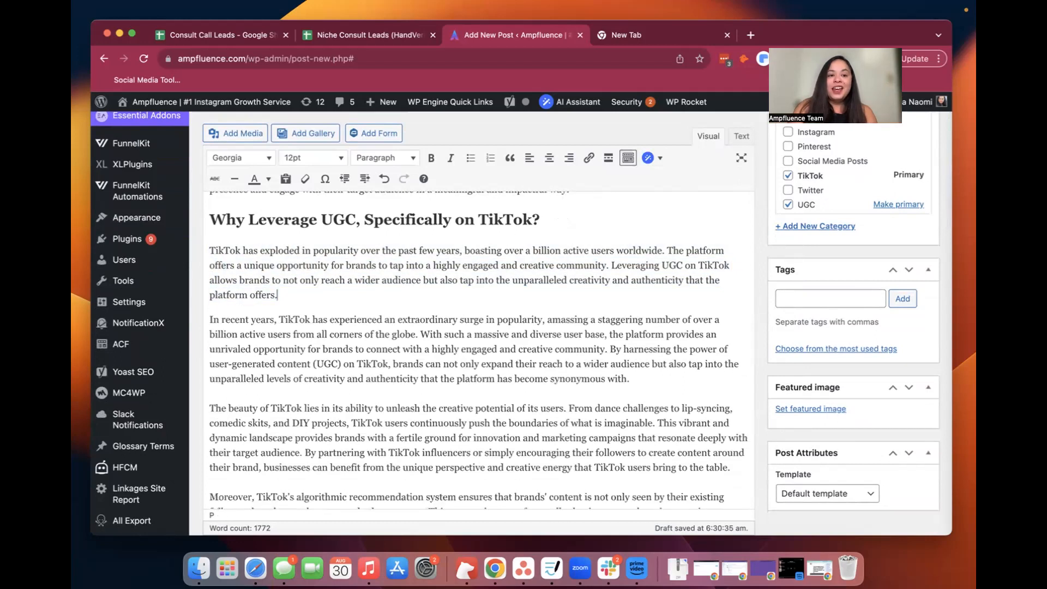
Reopen the AI Assistant and switch it from text generation to image generation
scroll(452, 296, "up", 15)
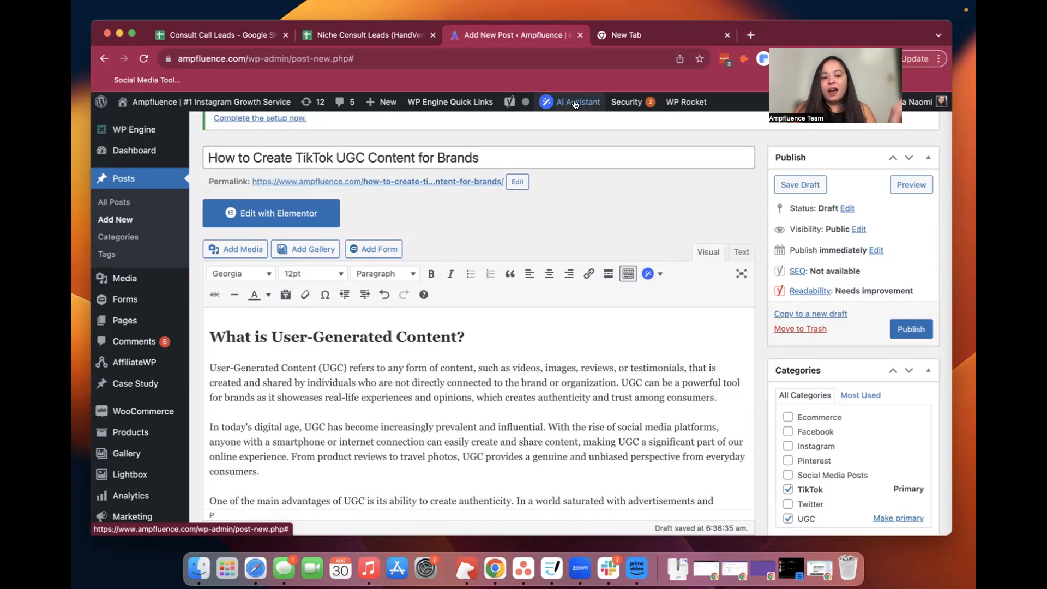
scroll(540, 408, "down", 2)
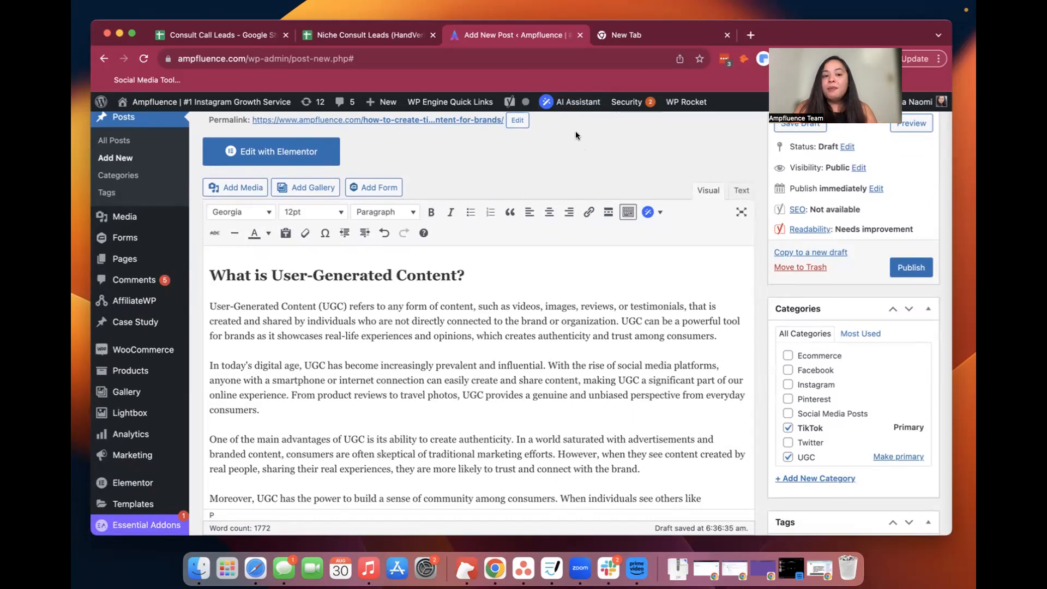
left_click(572, 103)
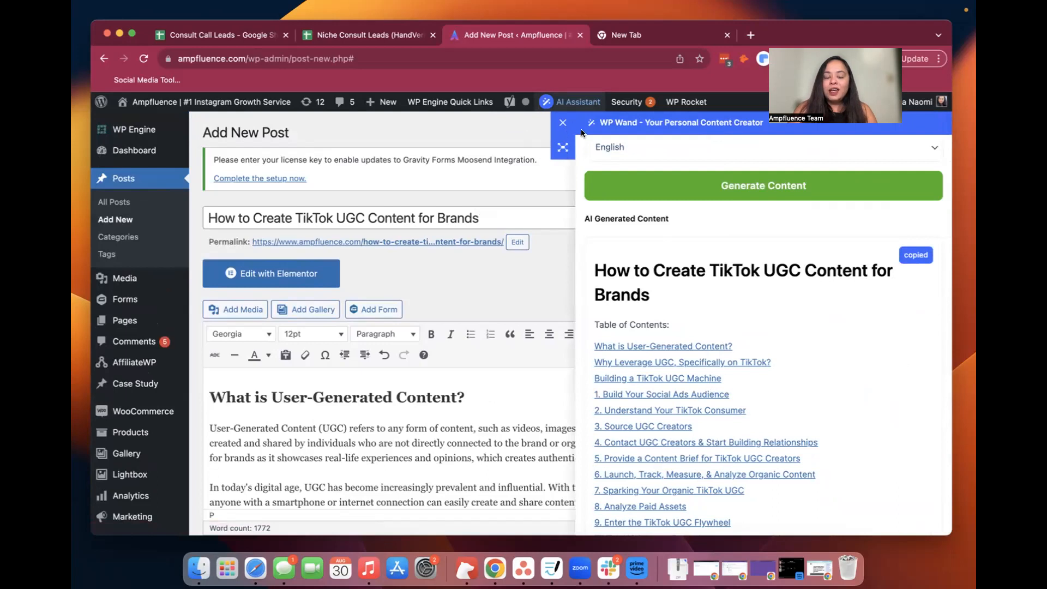
scroll(849, 203, "up", 15)
left_click(624, 162)
left_click(877, 149)
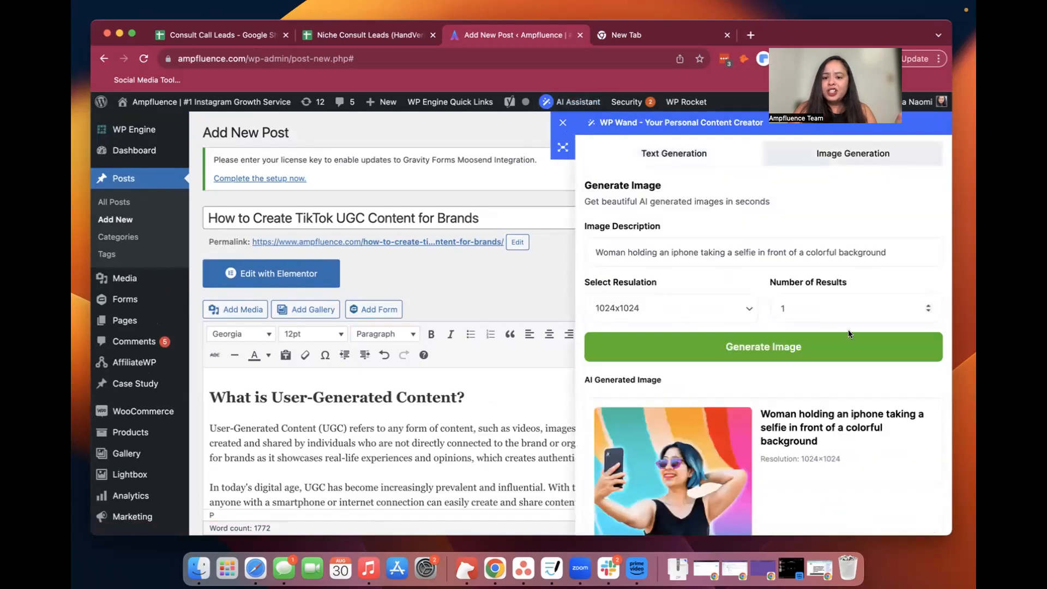
Replace the existing image description with "man holding iphone taking a selfie"
scroll(819, 369, "down", 2)
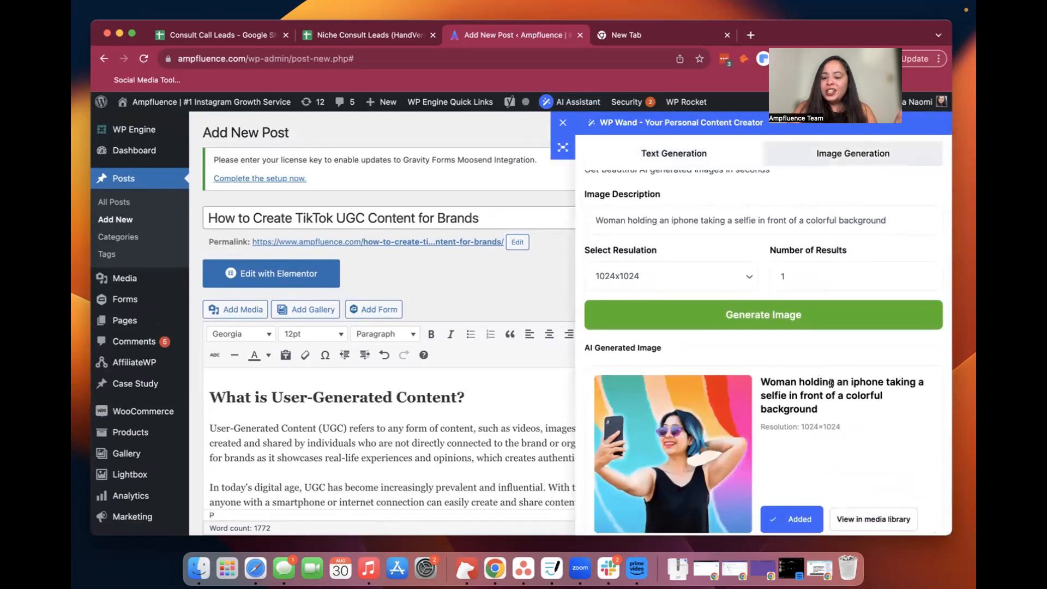
scroll(846, 429, "down", 2)
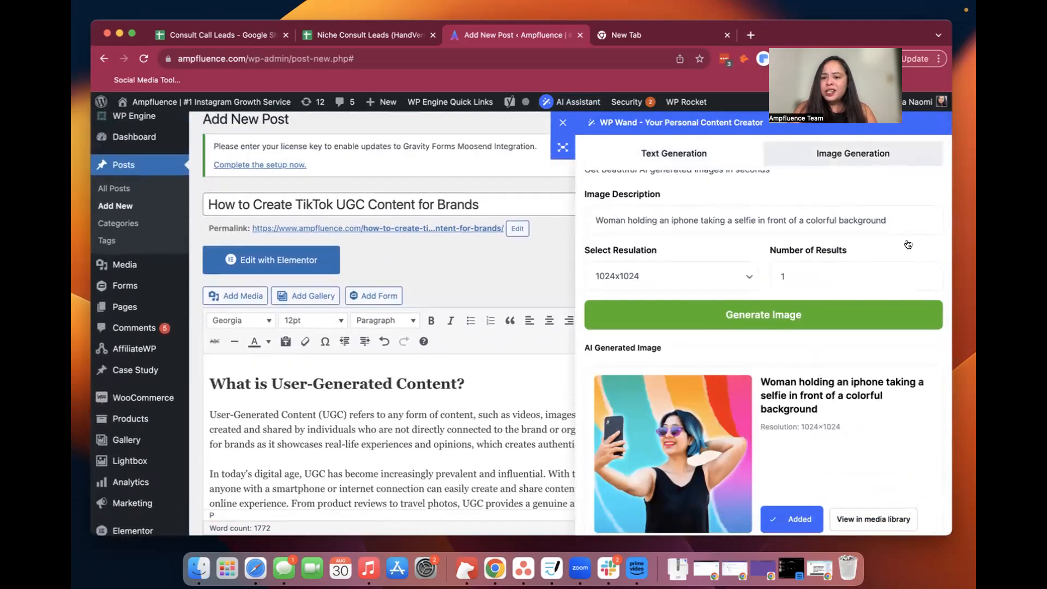
left_click(911, 217)
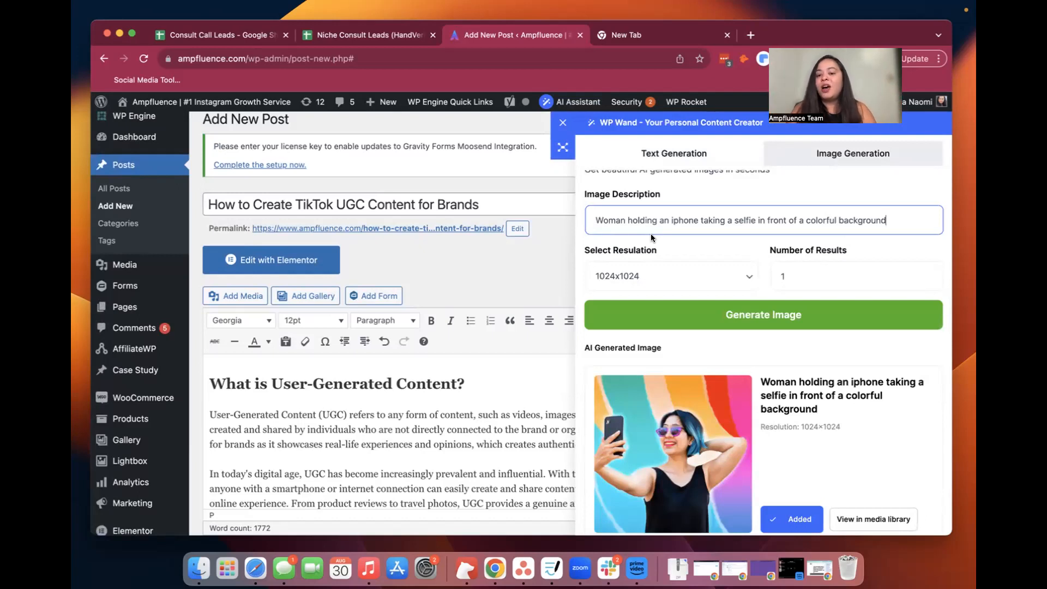
key("super+a")
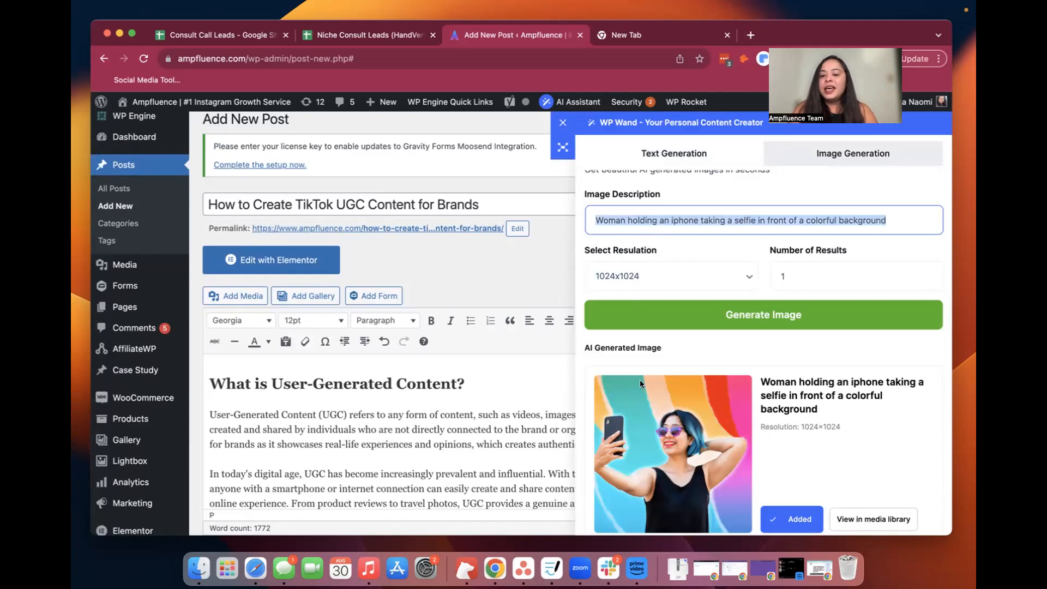
key("BackSpace")
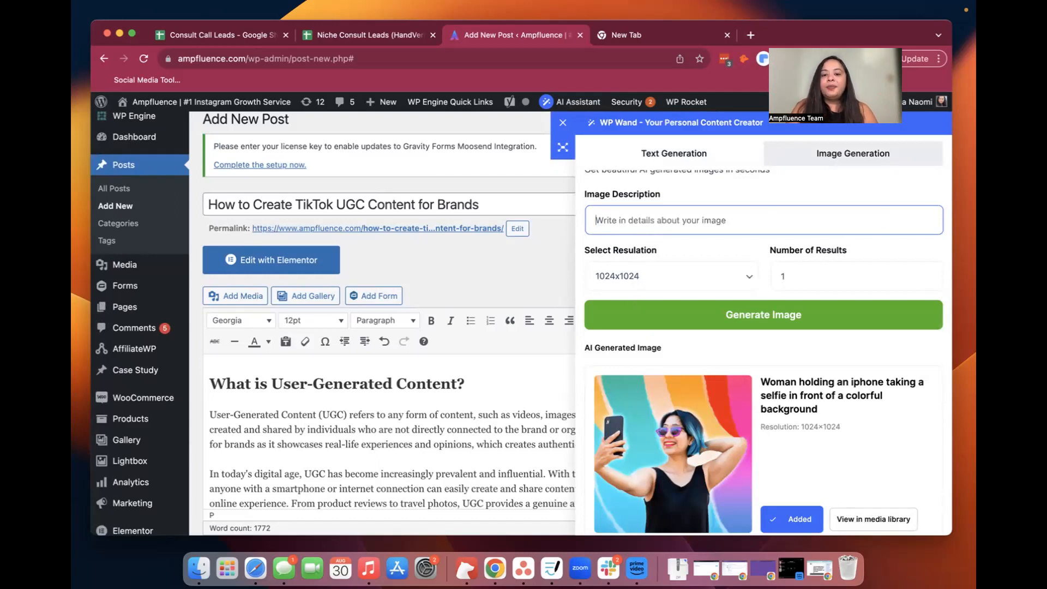
type("man holding iphone ta")
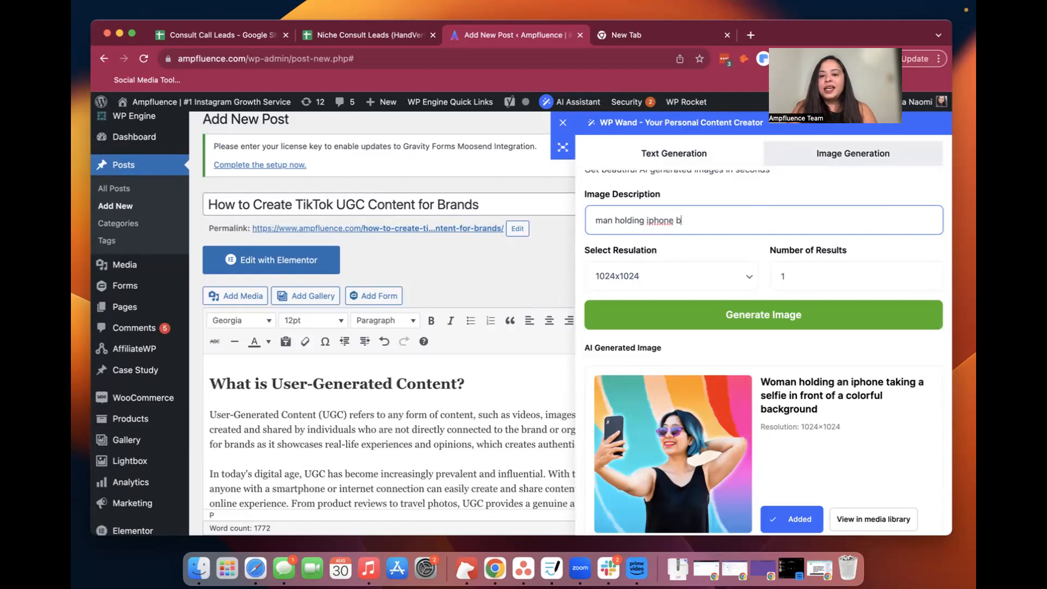
type("king a selfie")
Change "man" at the start of the image description to "group of people"
key("Up")
key("shift+Right")
key("shift+Right")
key("shift+Right")
type("group of people")
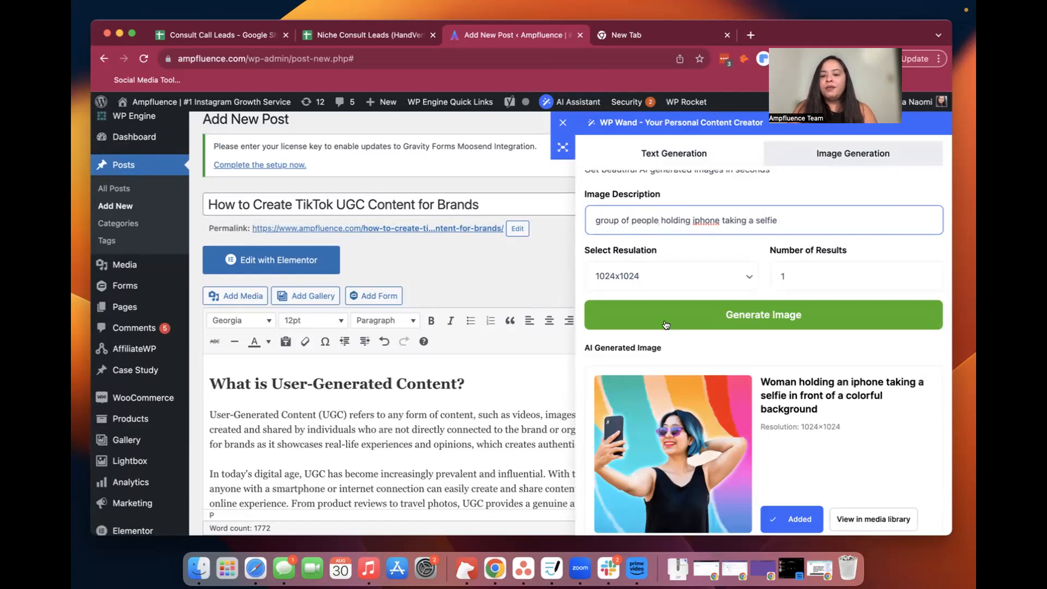
Remove "holding iphone" from the image description and add "with a colorful background" at its end
left_click_drag(658, 220, 720, 221)
key("BackSpace")
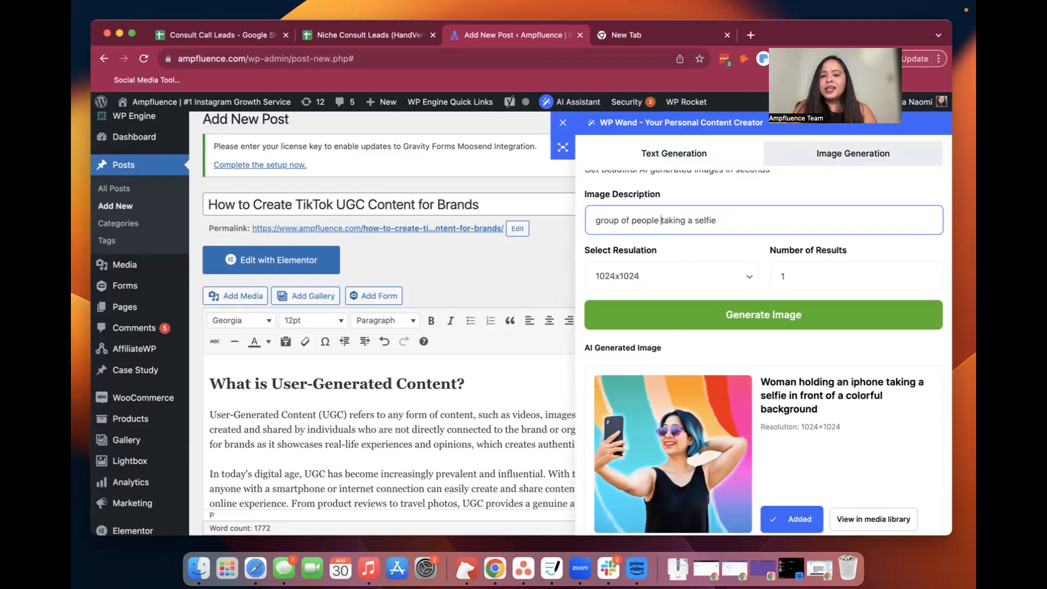
type("with a ")
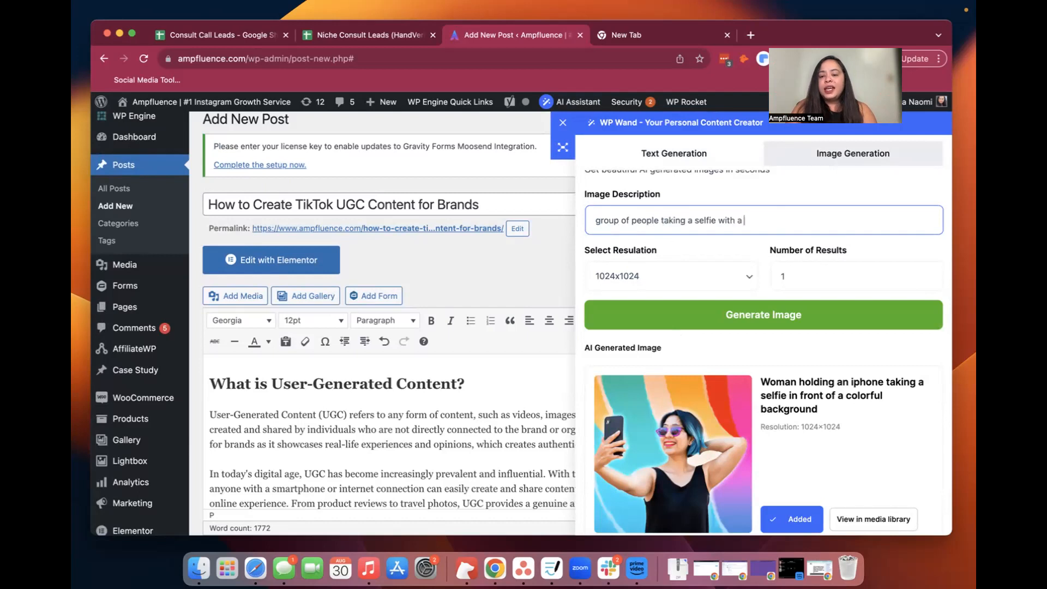
type("colorful background")
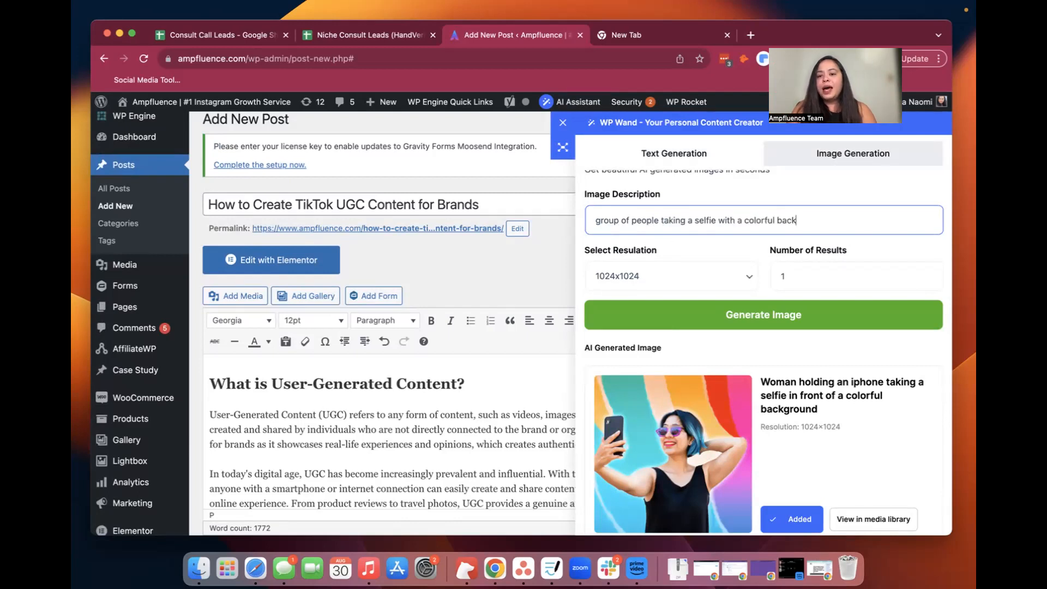
Search Google for "tiktok colors" in the empty browser tab and copy the logo color list "Black, shade of Red, shade of Light Aqua or Blue and White Color"
left_click(666, 34)
type("tiktok colors")
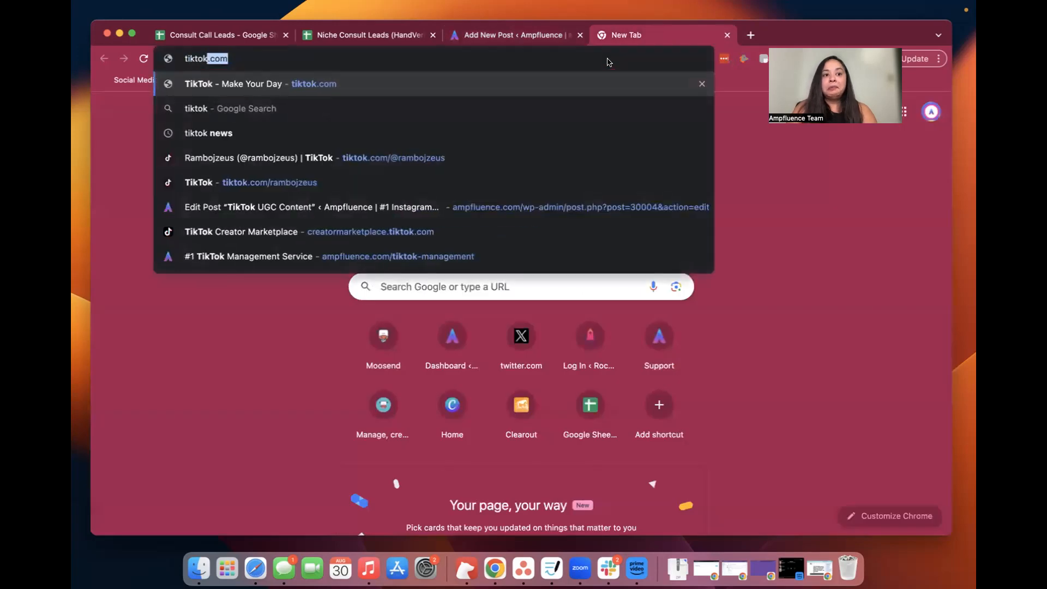
key("Return")
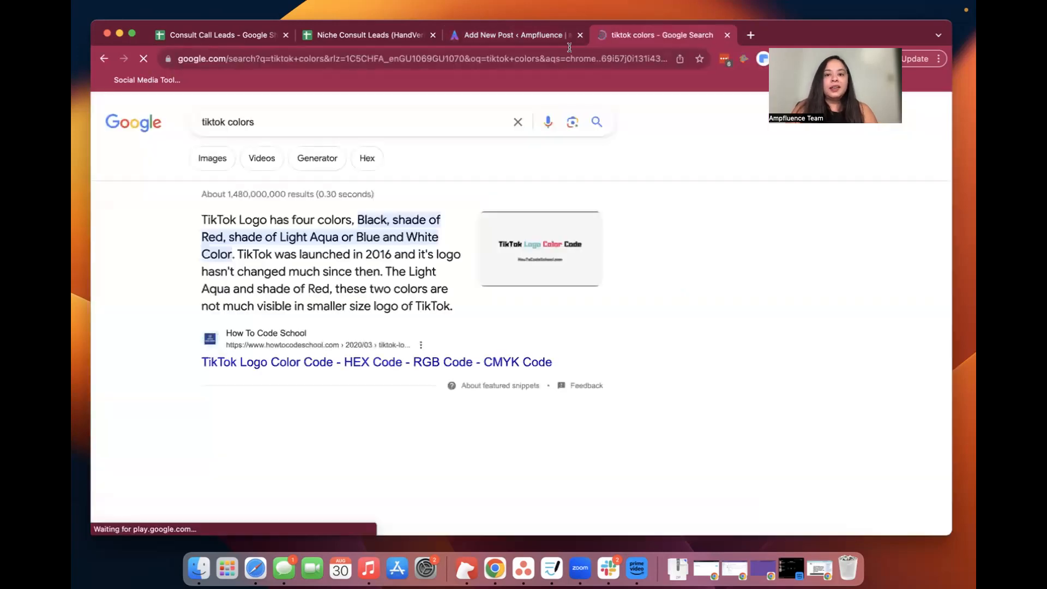
scroll(326, 435, "down", 3)
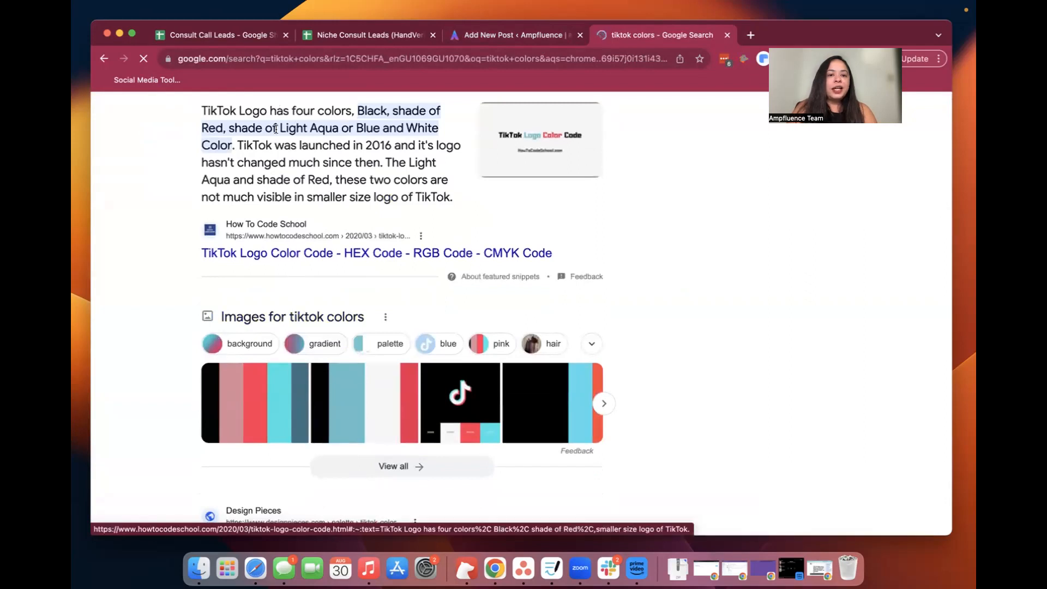
left_click_drag(356, 109, 230, 138)
key("super+c")
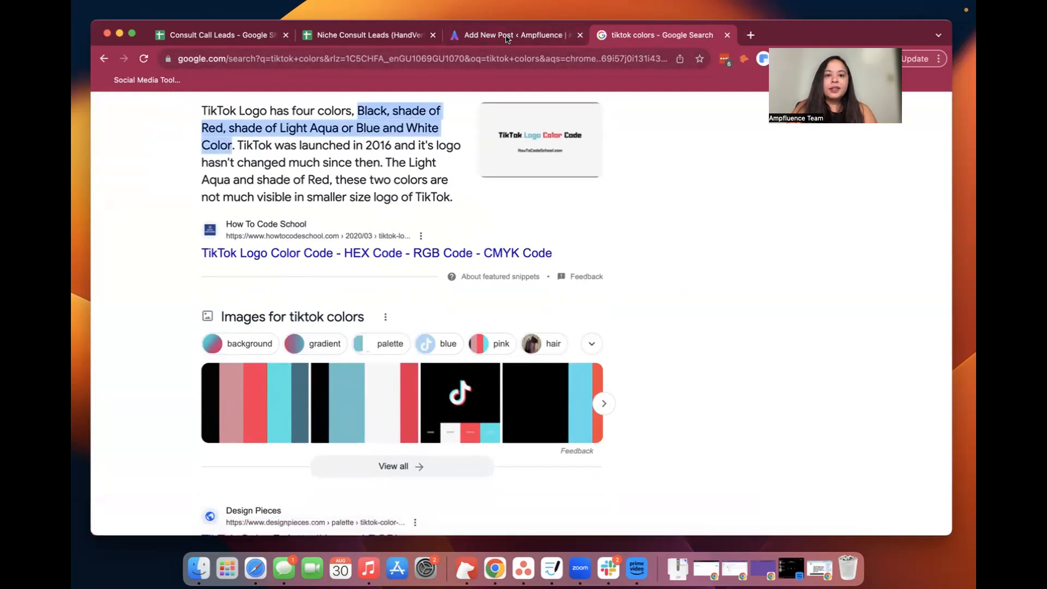
Return to the post and append "using the colors" plus the copied TikTok color list to the image description
left_click(504, 37)
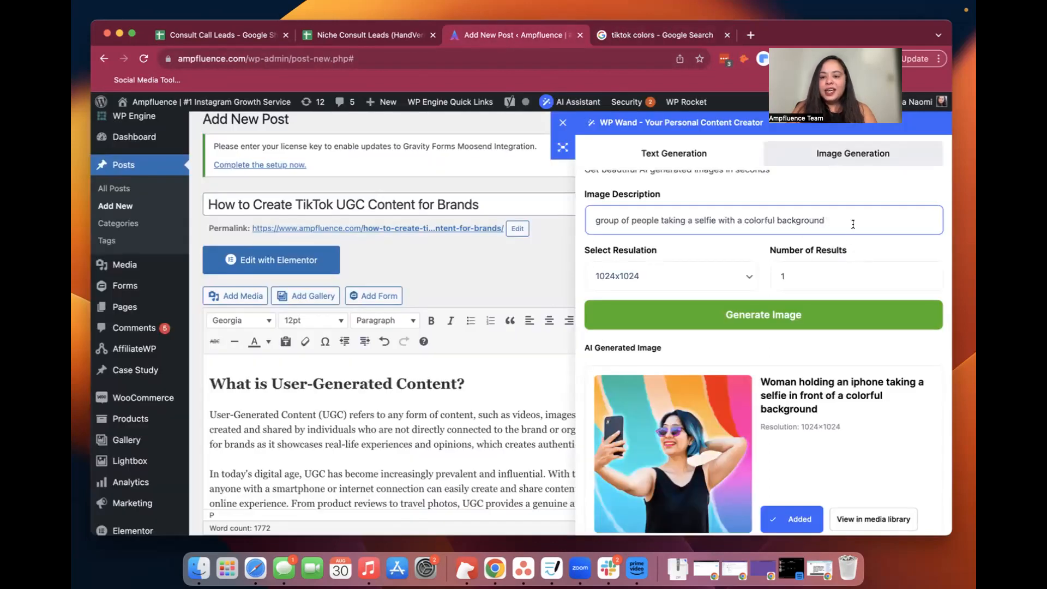
type("sing the col")
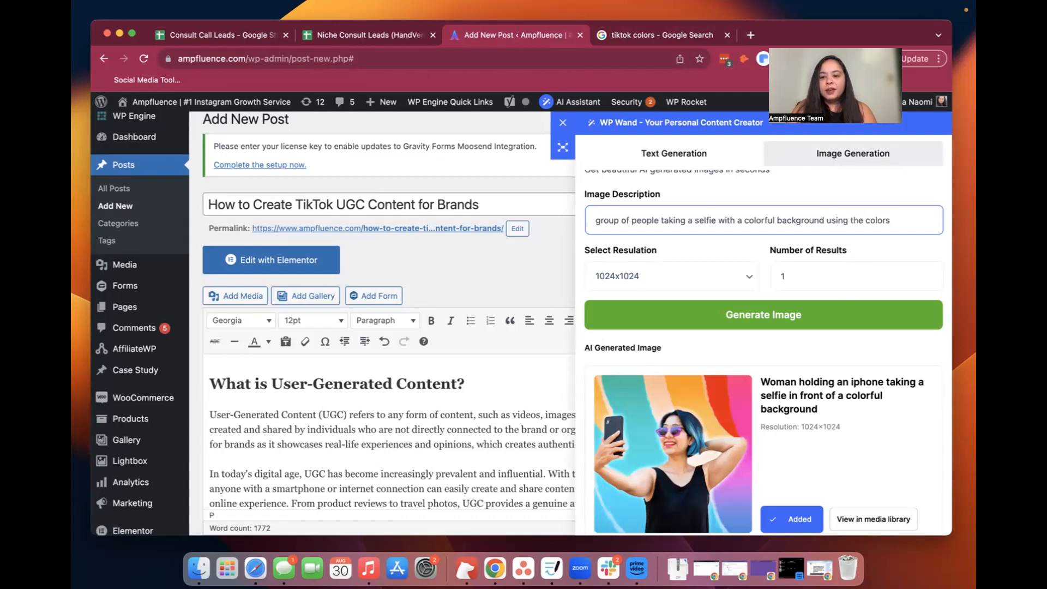
type("ors")
key("super+v")
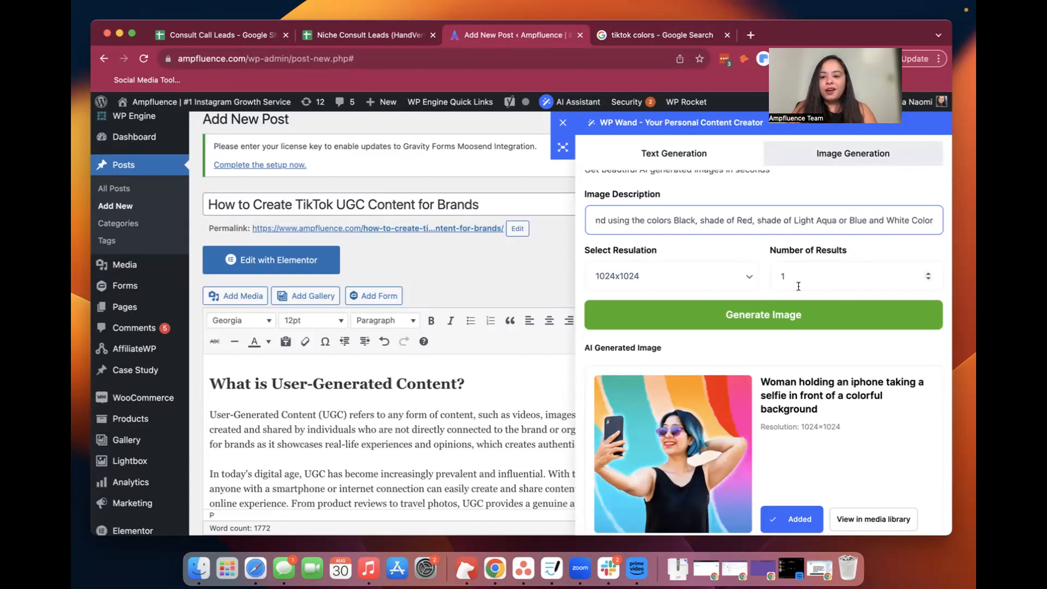
Set the number of results to 3 and generate the images
left_click(928, 274)
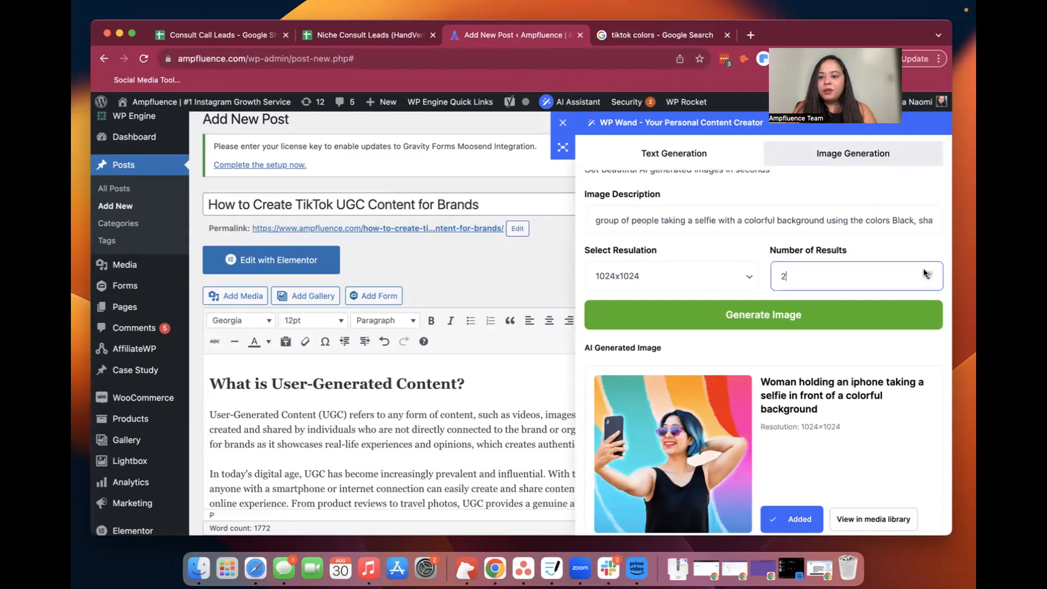
left_click(928, 273)
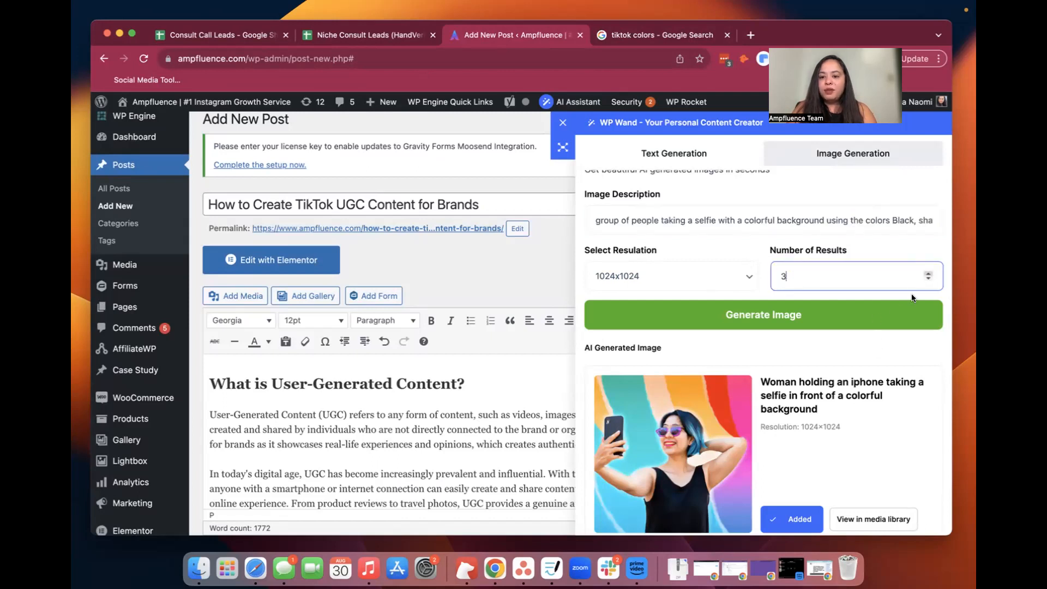
left_click(868, 316)
Review the generated group selfies, add versions 1 and 2 to the media library, and close WP Wand
scroll(868, 316, "down", 3)
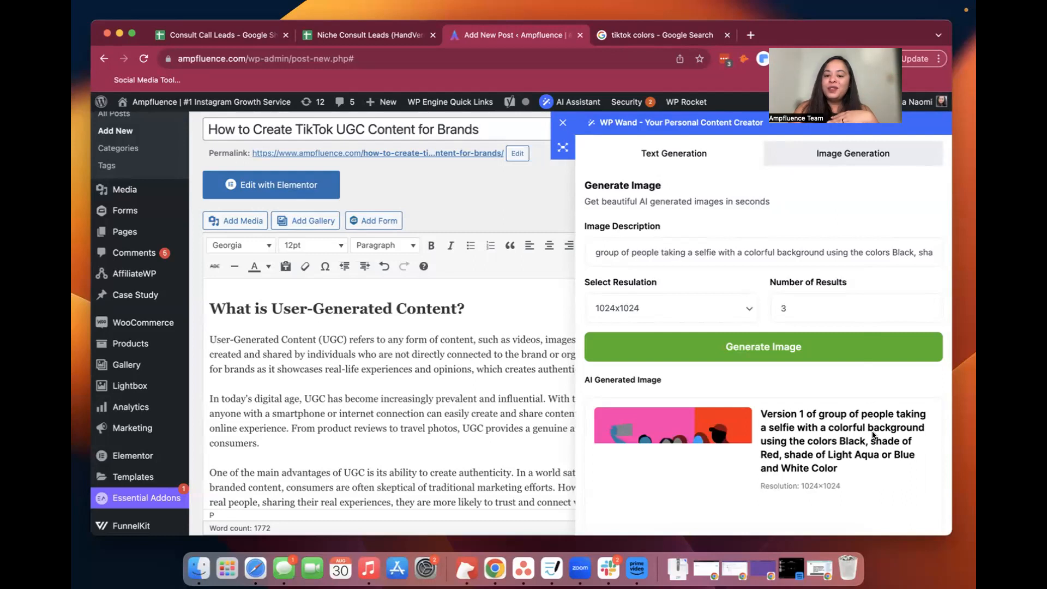
scroll(873, 434, "down", 3)
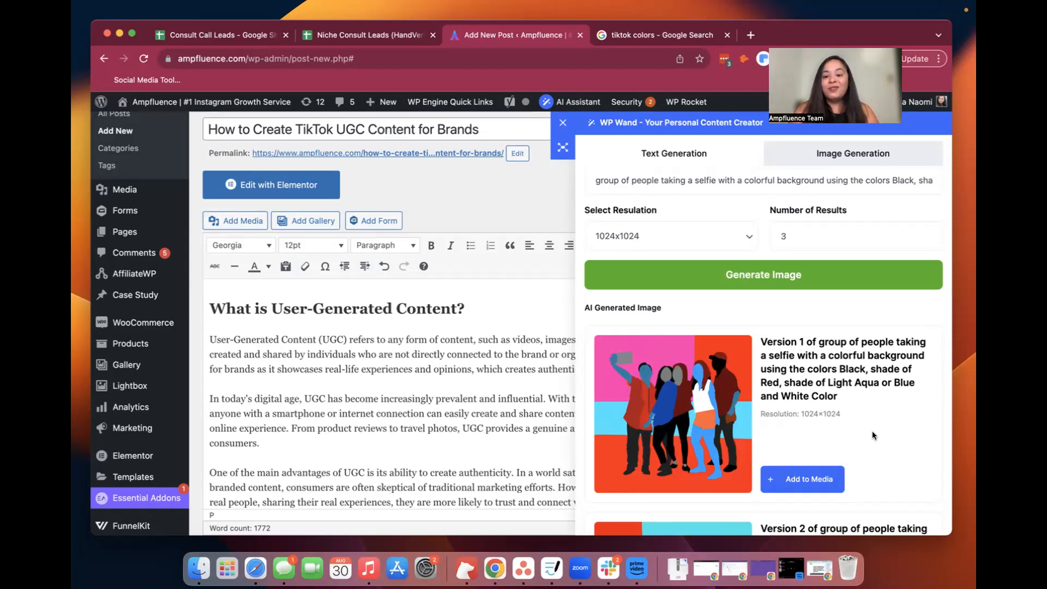
scroll(872, 435, "down", 3)
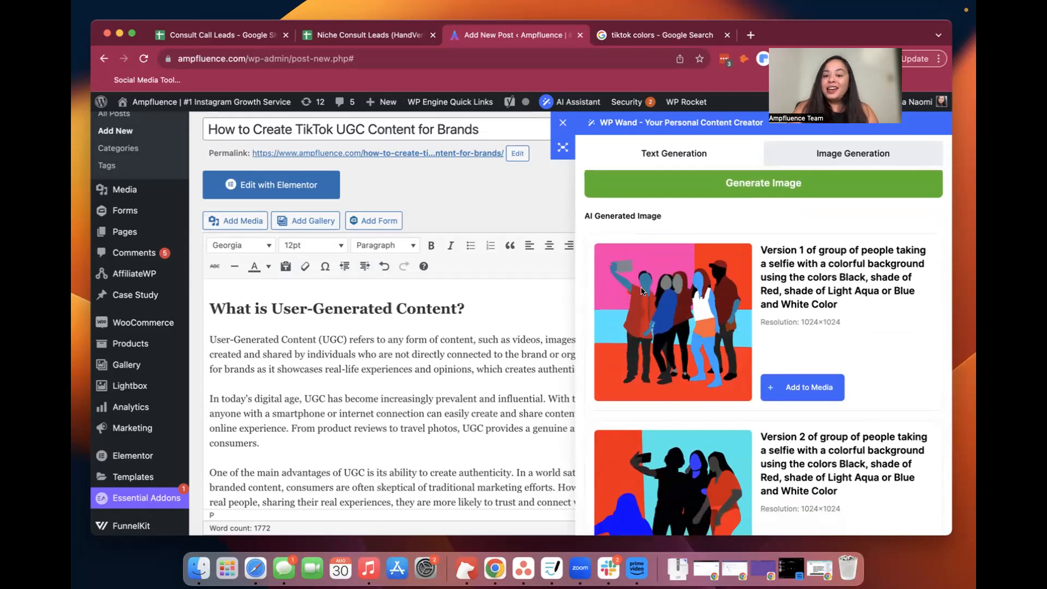
scroll(850, 349, "down", 3)
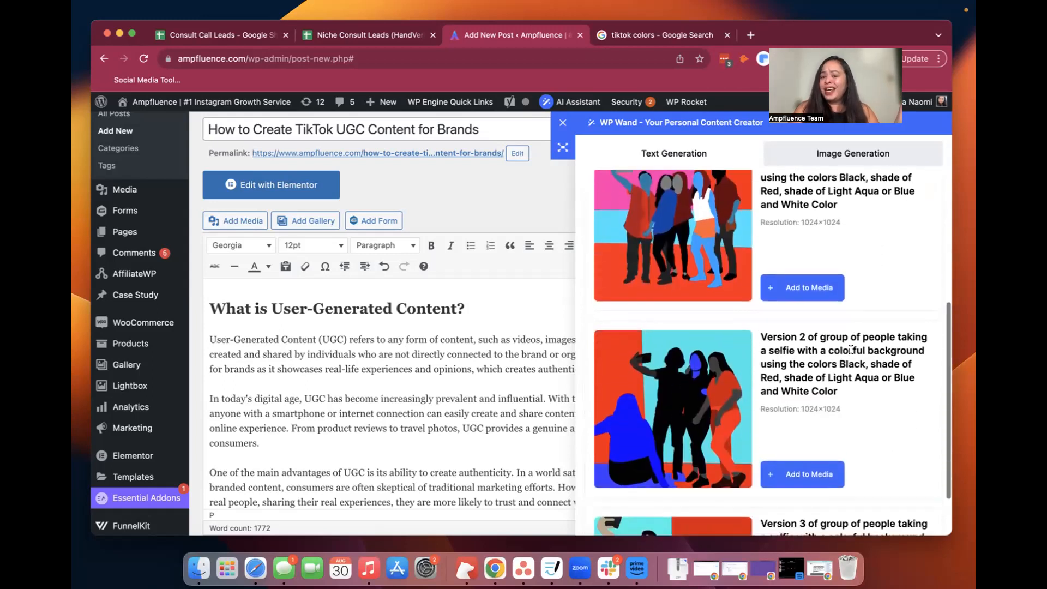
scroll(745, 245, "up", 3)
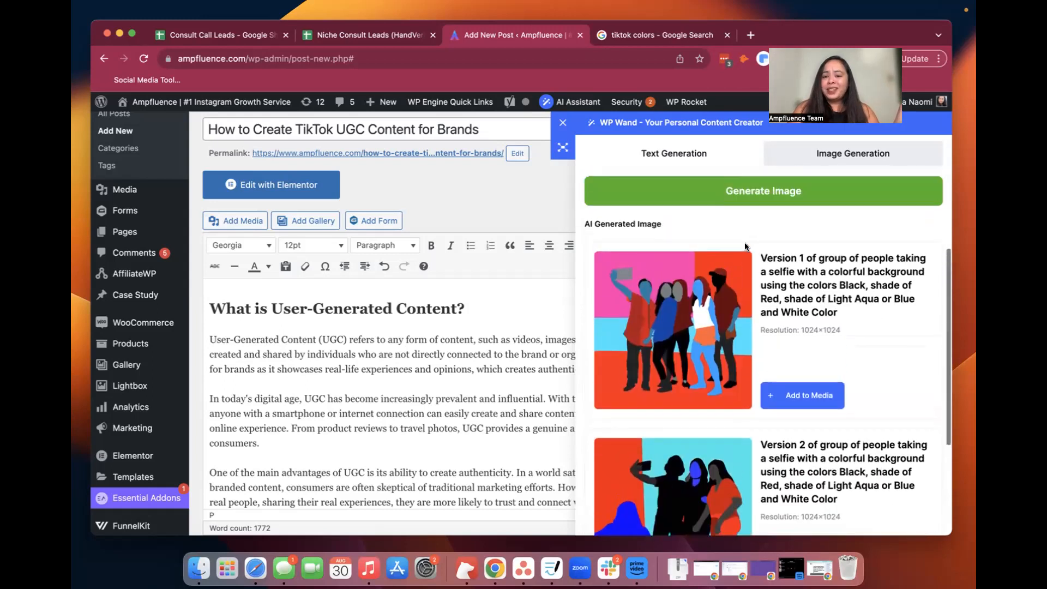
scroll(745, 247, "down", 5)
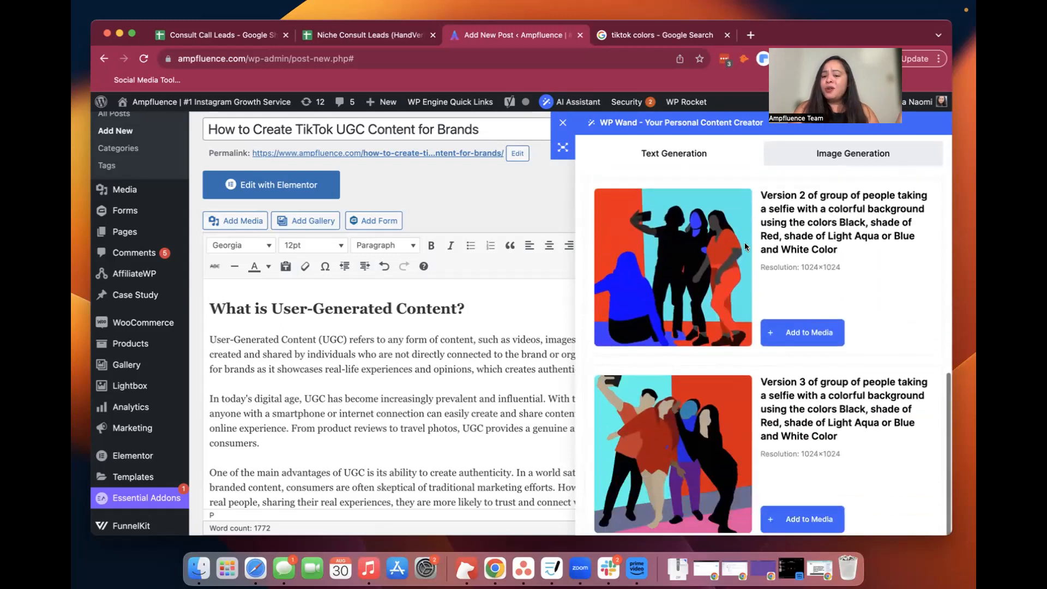
scroll(770, 451, "up", 3)
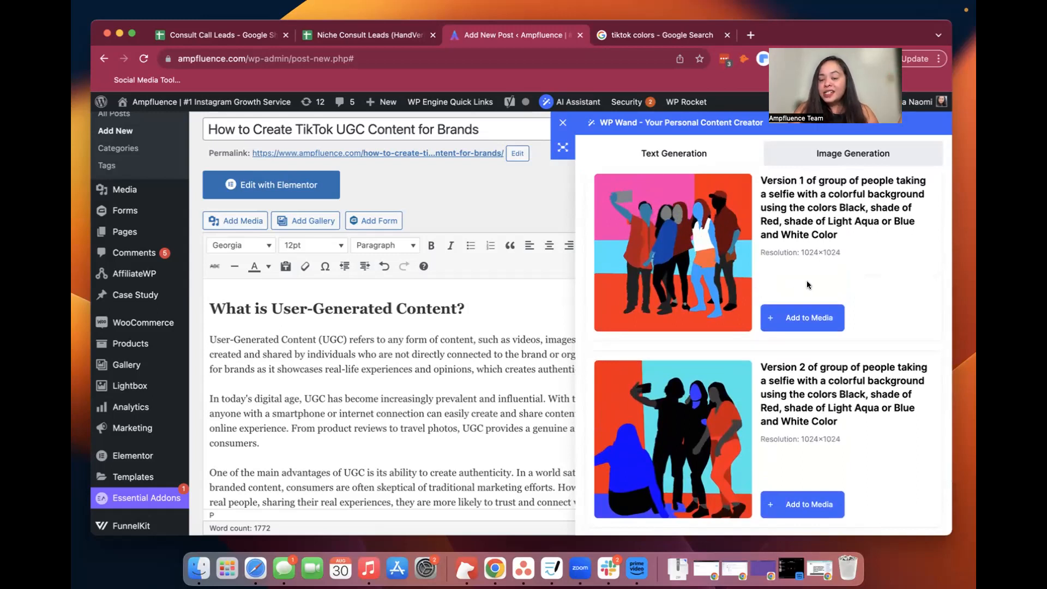
left_click(810, 324)
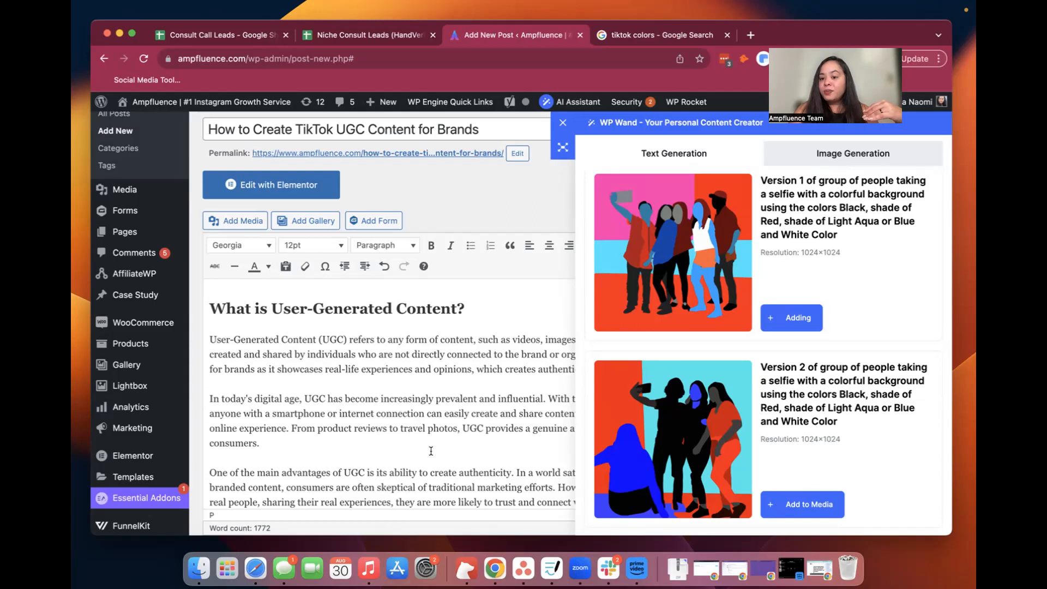
scroll(848, 327, "down", 3)
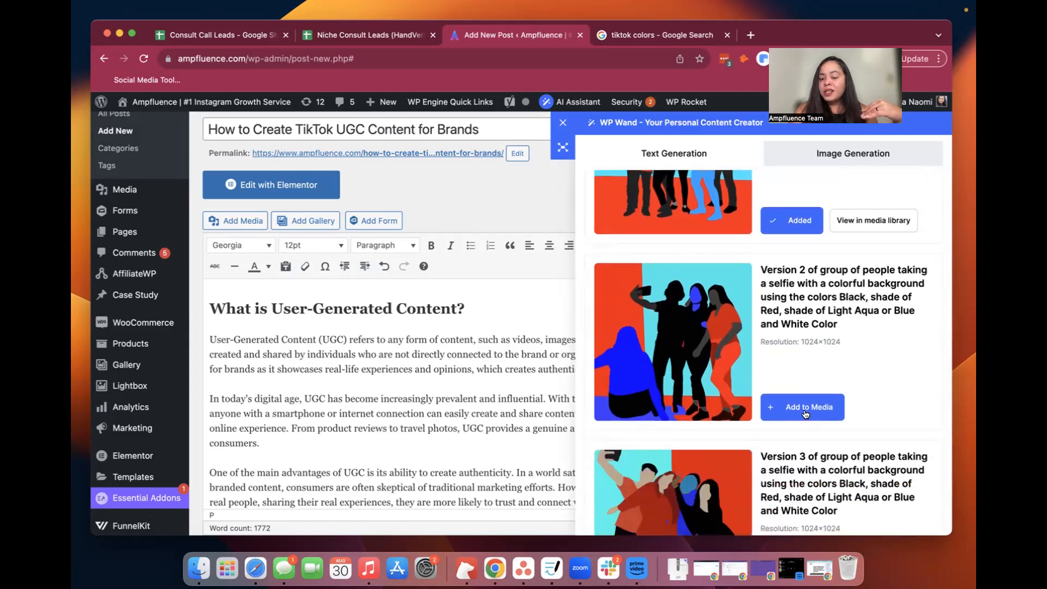
left_click(814, 403)
scroll(813, 403, "down", 1)
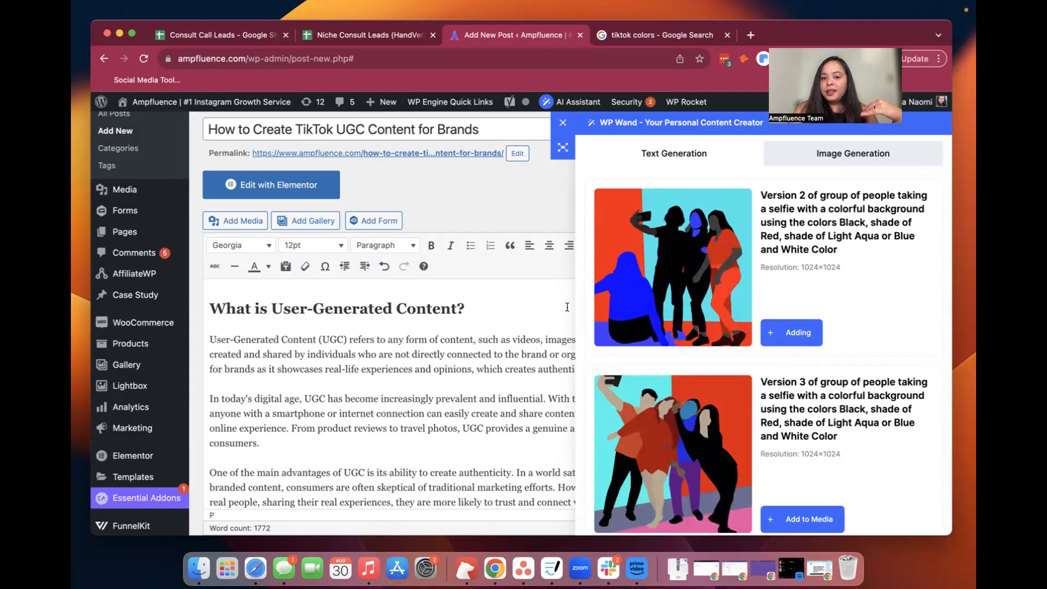
left_click(562, 124)
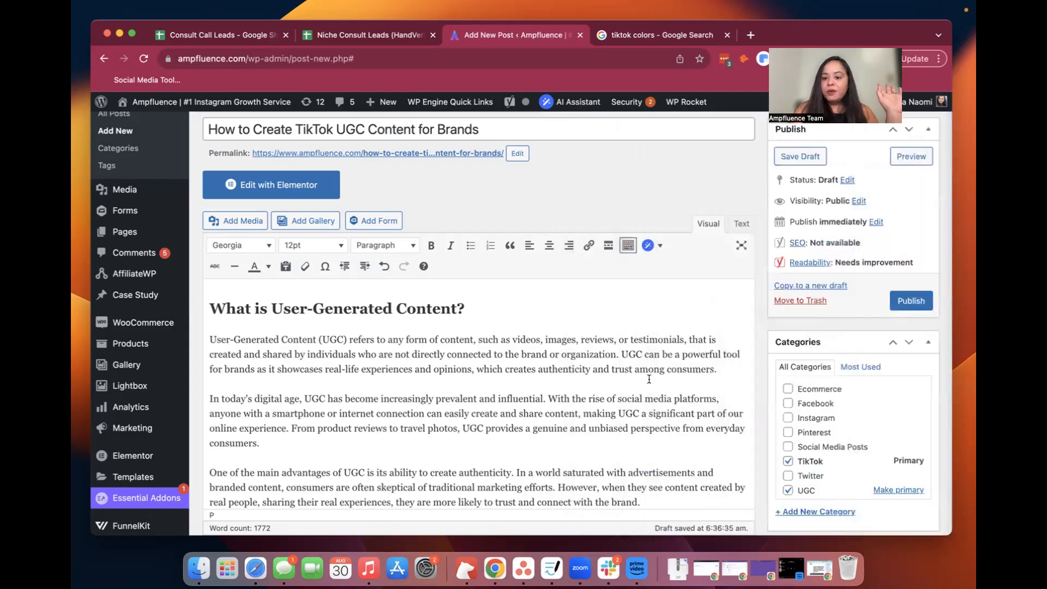
Open the post's featured image selection and select the generated group selfie with the seated blue figure from the media library
scroll(868, 451, "down", 5)
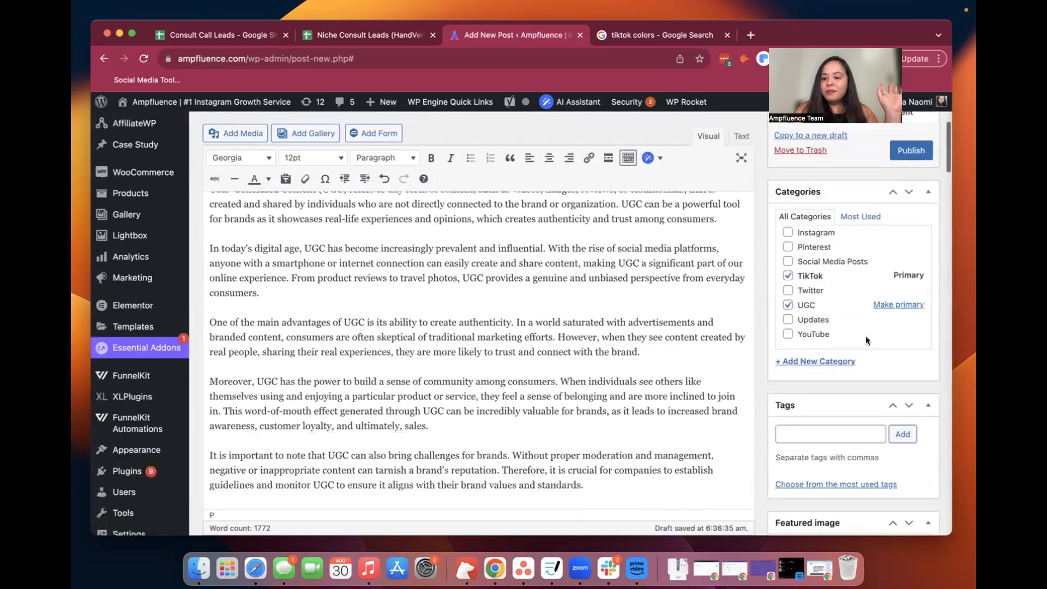
left_click(830, 403)
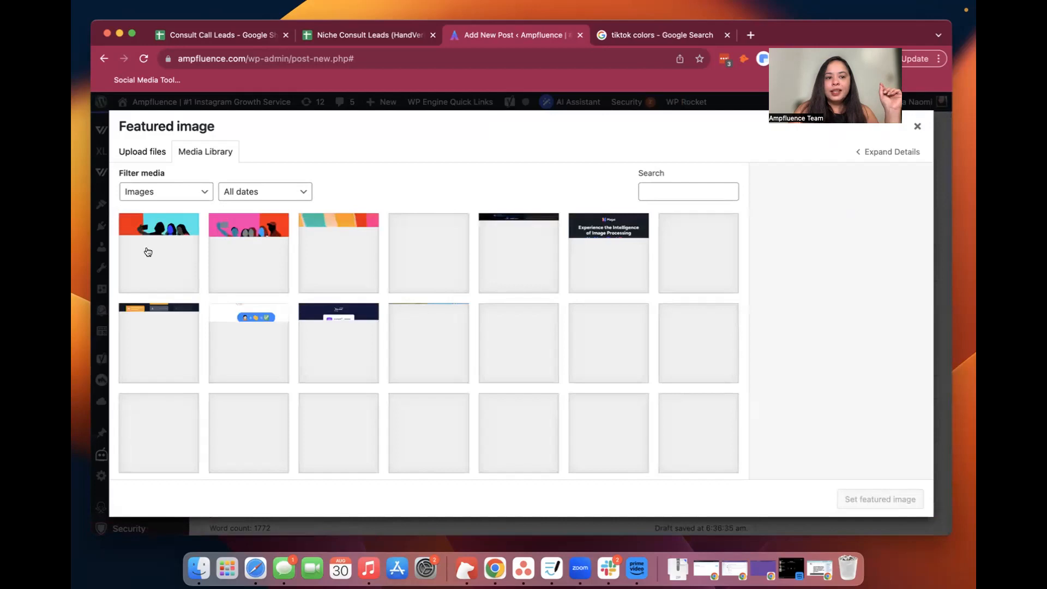
left_click(147, 252)
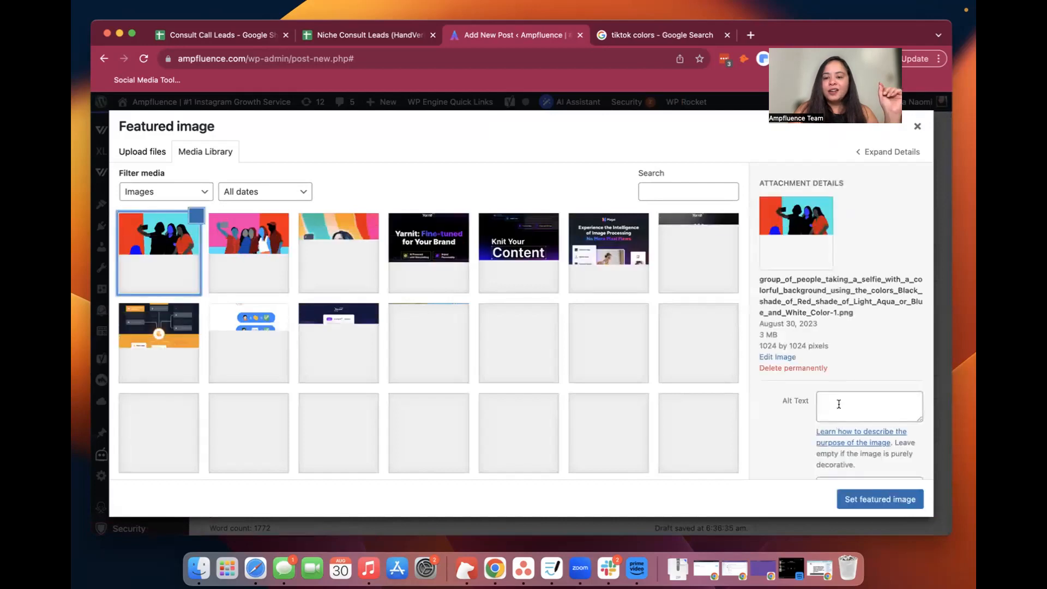
Enter "How to Create TikTok UGC Content for Brands" as the selected group selfie's alt text
type("Cre")
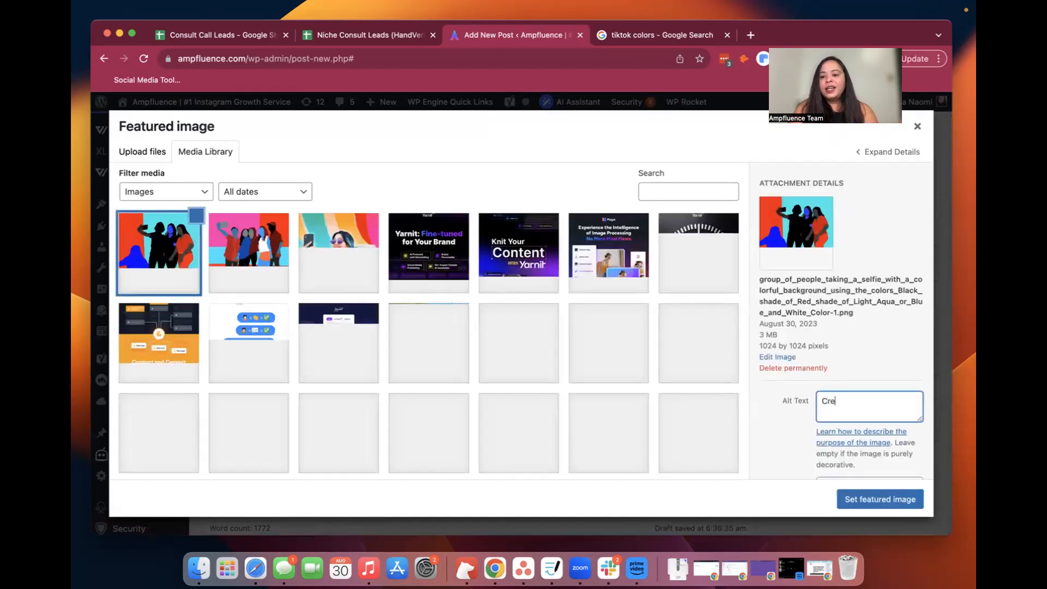
key("BackSpace")
key("BackSpace")
key("BackSpace")
type("how to")
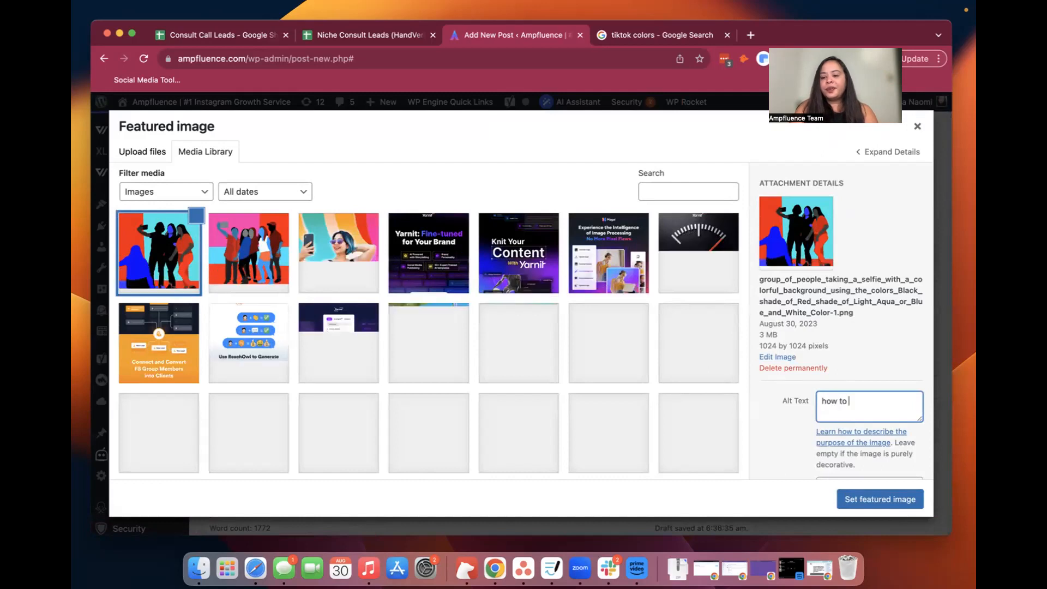
key("super+a")
type("How to C")
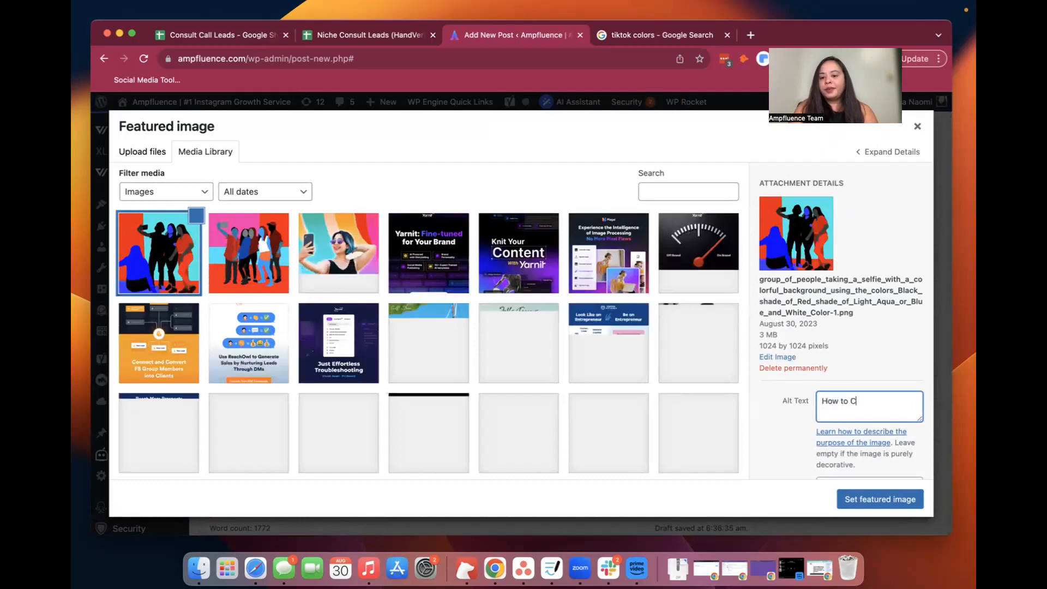
type("reate Tik")
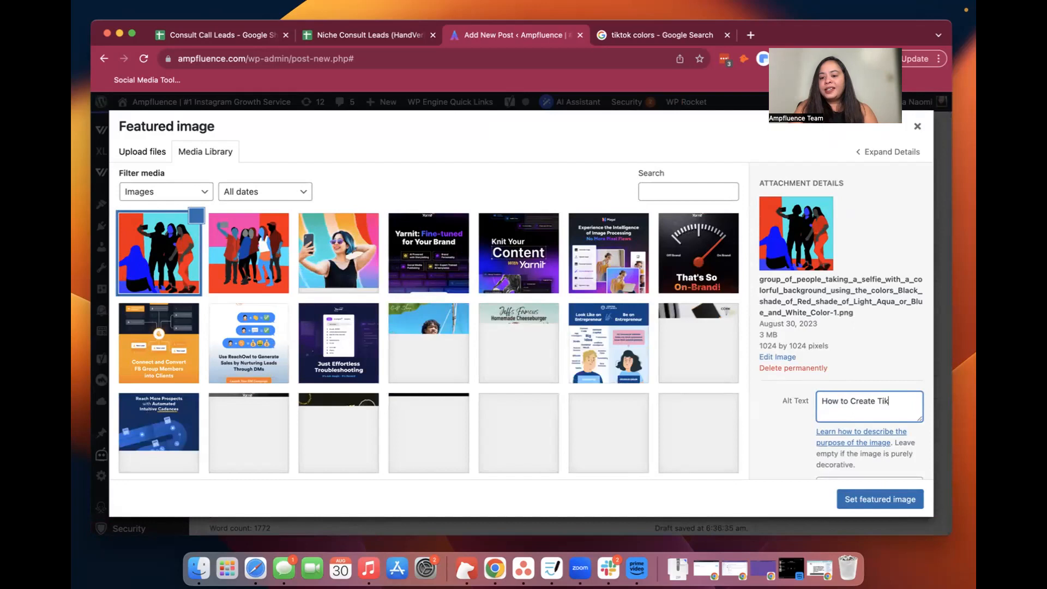
type("Tok UGC Content f")
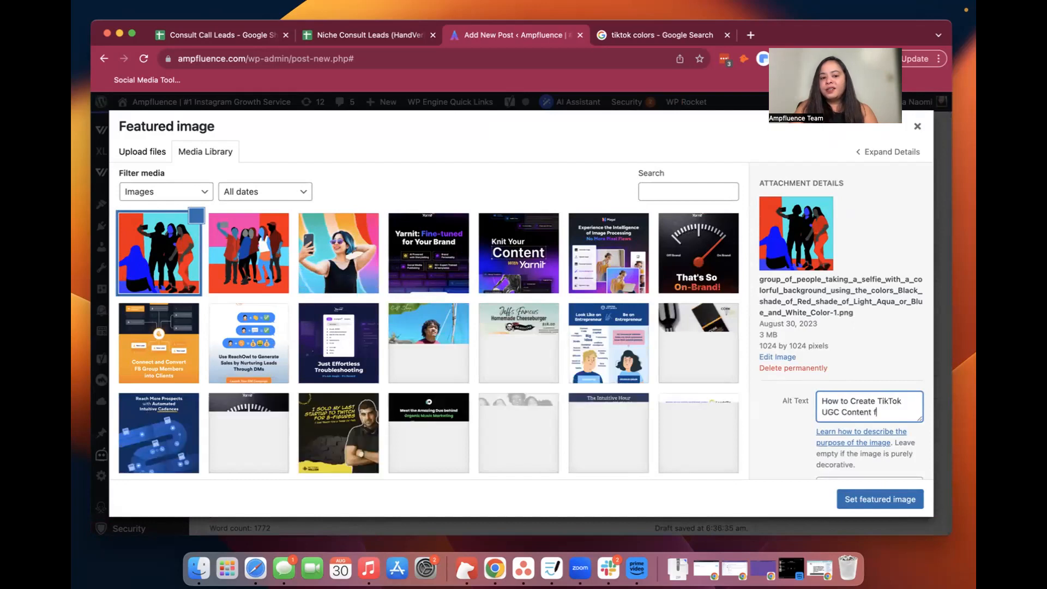
type("or Brands")
Copy the alt text into the image's description and set the image as the post's featured image
key("super+shift+Left")
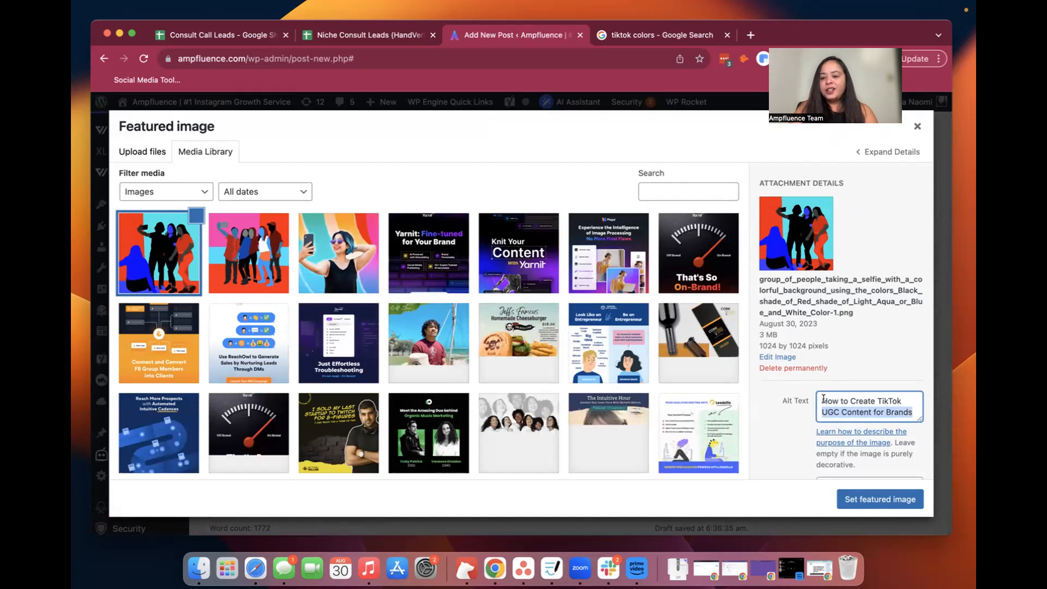
scroll(840, 404, "down", 3)
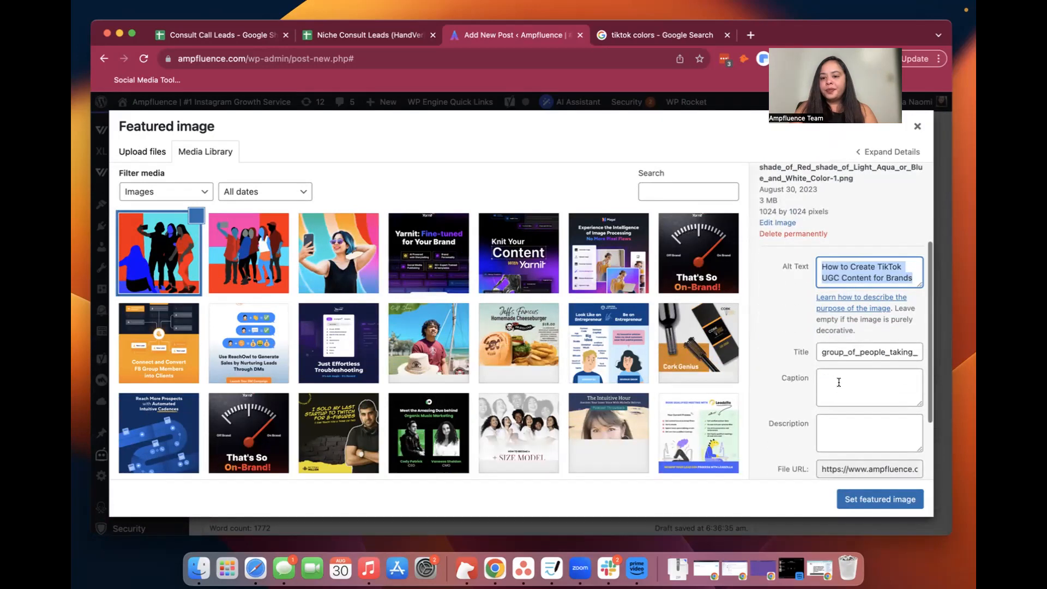
left_click(839, 401)
left_click(839, 417)
type("How to Create TikTok UGC Content for Brands")
left_click(859, 499)
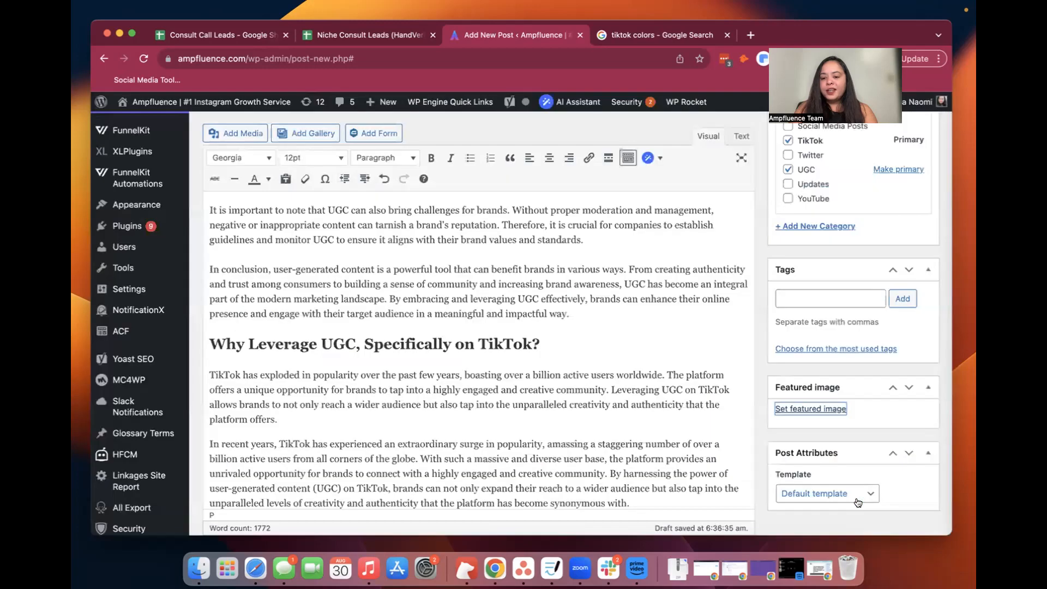
Save the TikTok UGC post as a draft
scroll(727, 462, "down", 5)
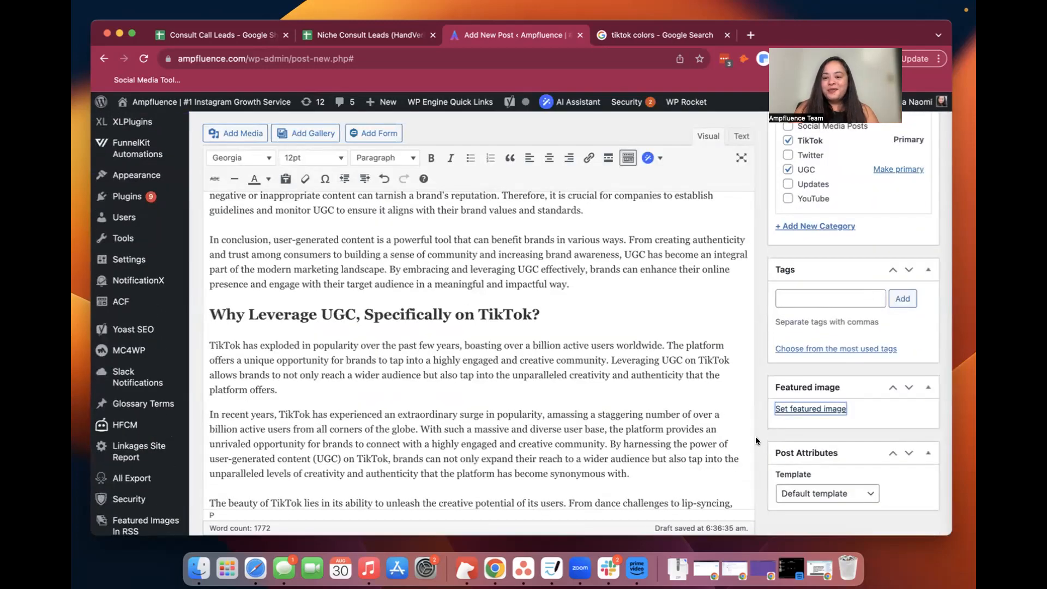
scroll(754, 436, "up", 2)
scroll(755, 436, "up", 1)
scroll(754, 436, "down", 1)
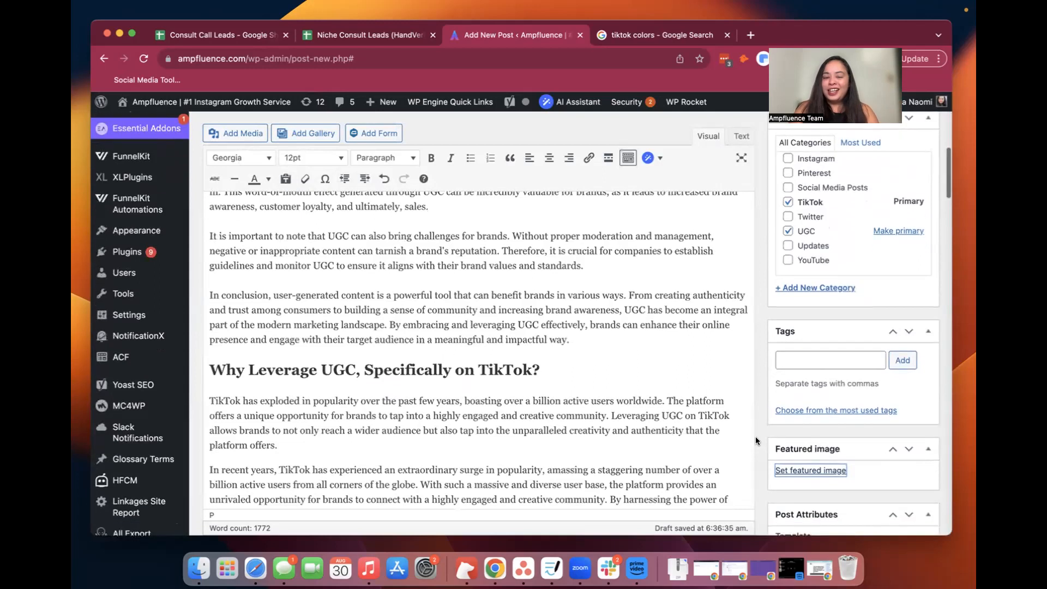
scroll(756, 441, "up", 10)
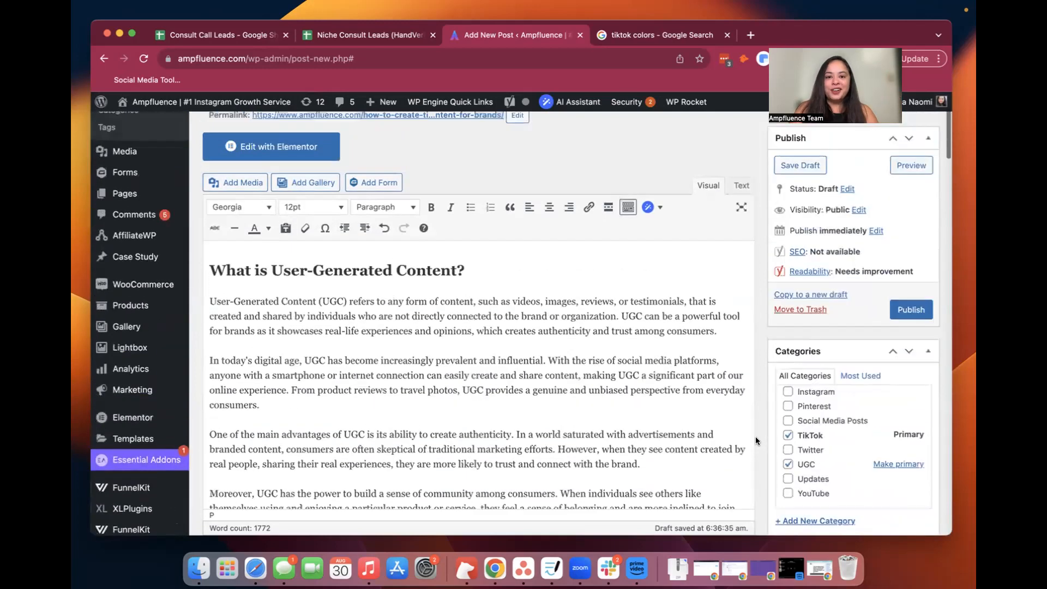
scroll(755, 437, "up", 3)
left_click(815, 244)
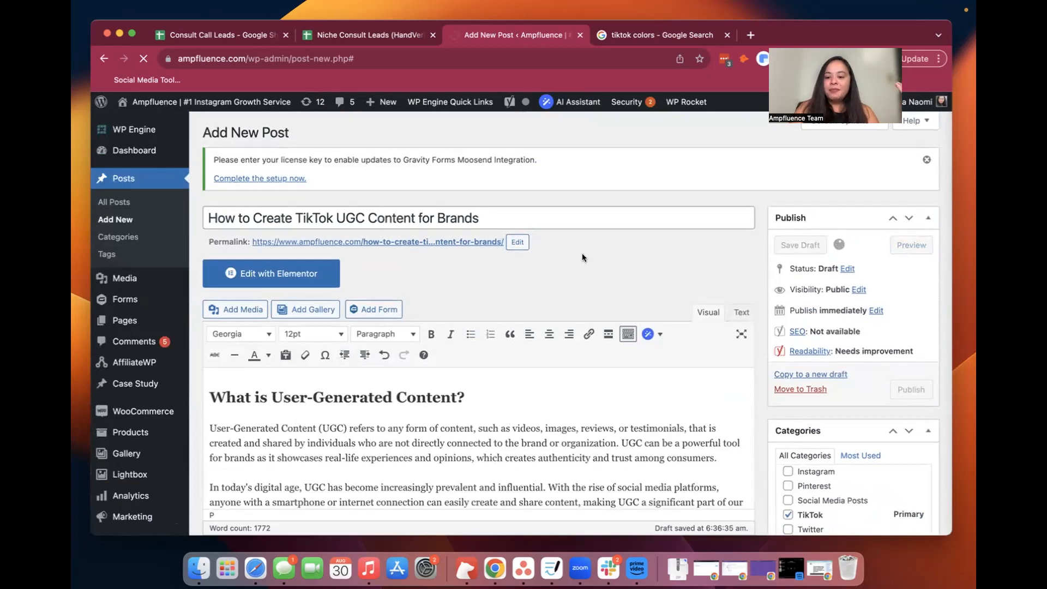
Reopen the saved post's featured image selection and set the group selfie with the seated blue figure as featured image
scroll(755, 363, "down", 5)
scroll(755, 363, "down", 2)
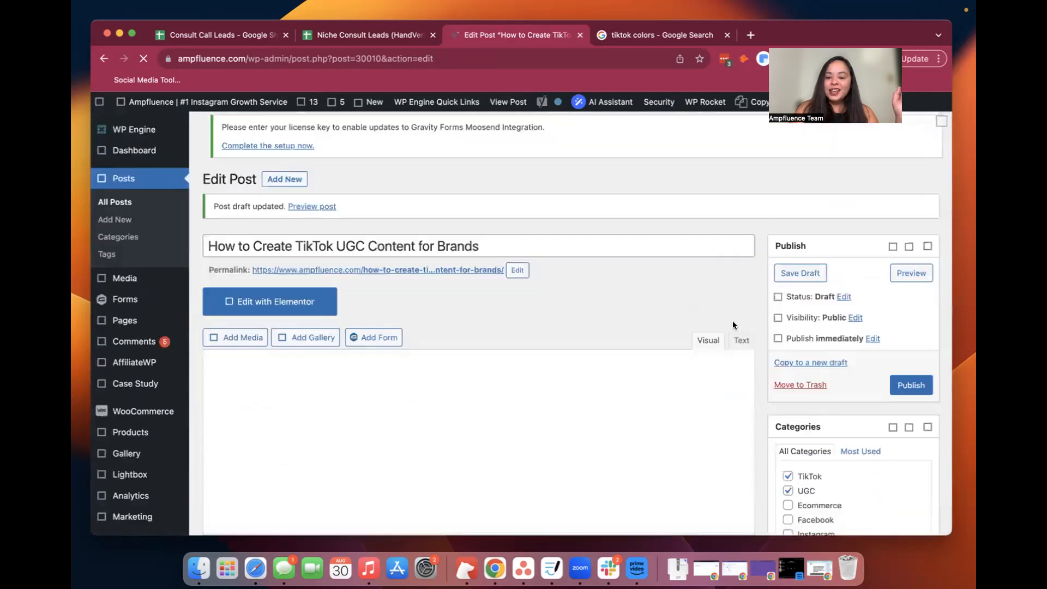
scroll(732, 325, "down", 7)
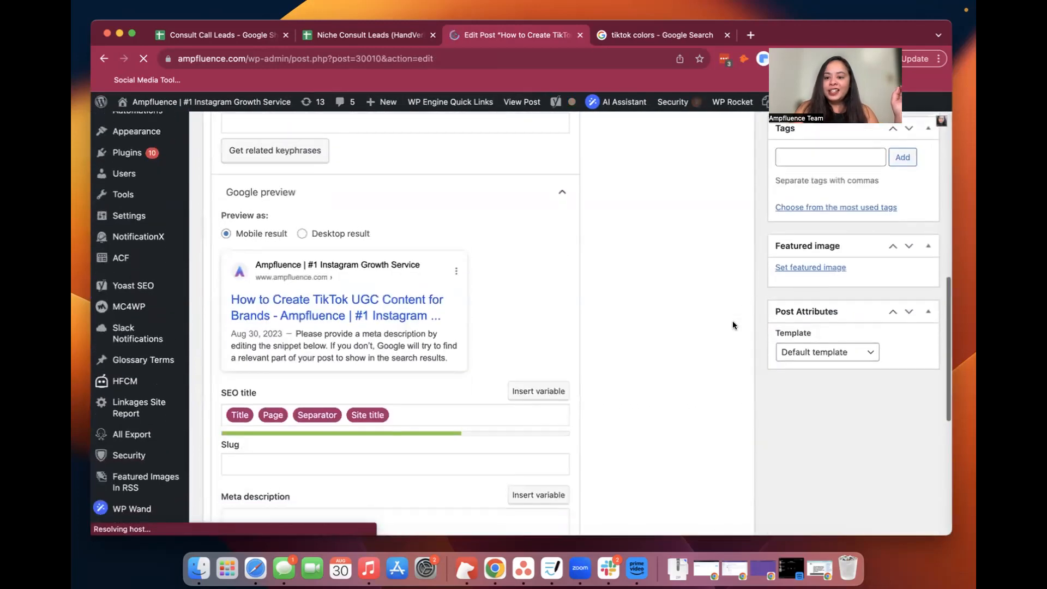
left_click(801, 265)
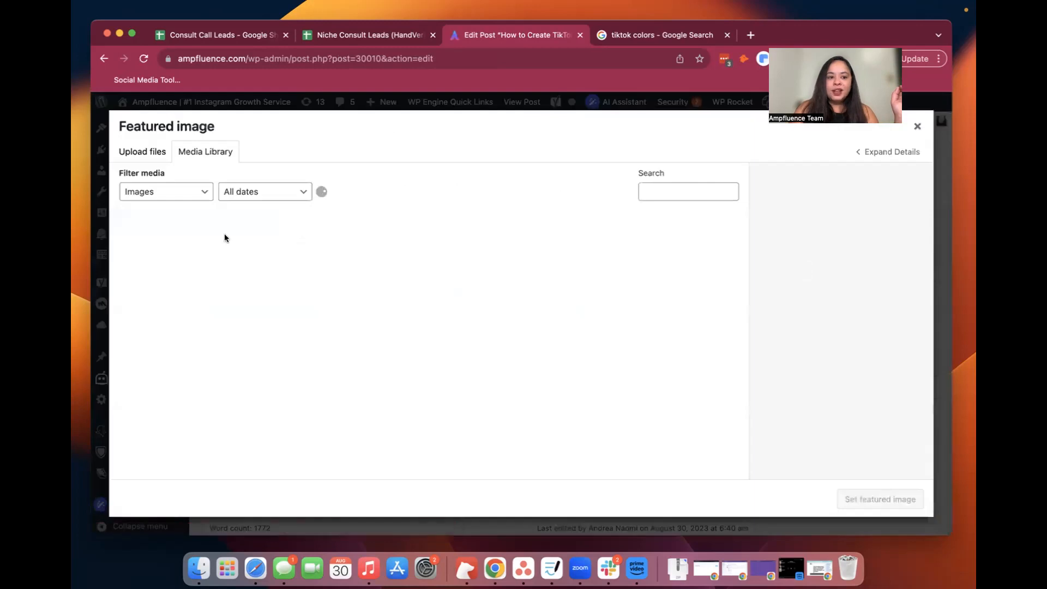
left_click(197, 241)
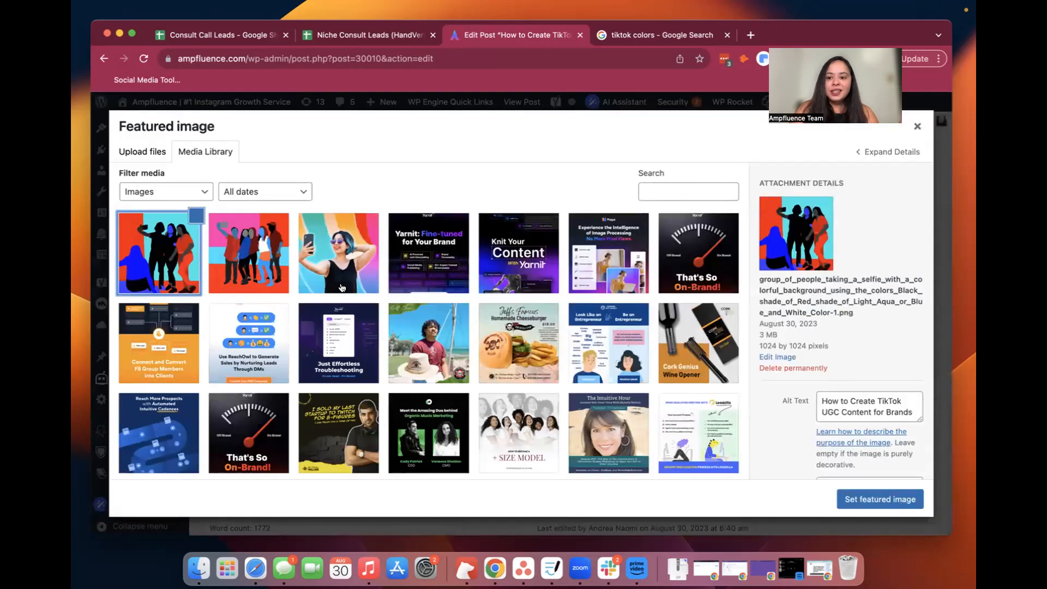
left_click(864, 499)
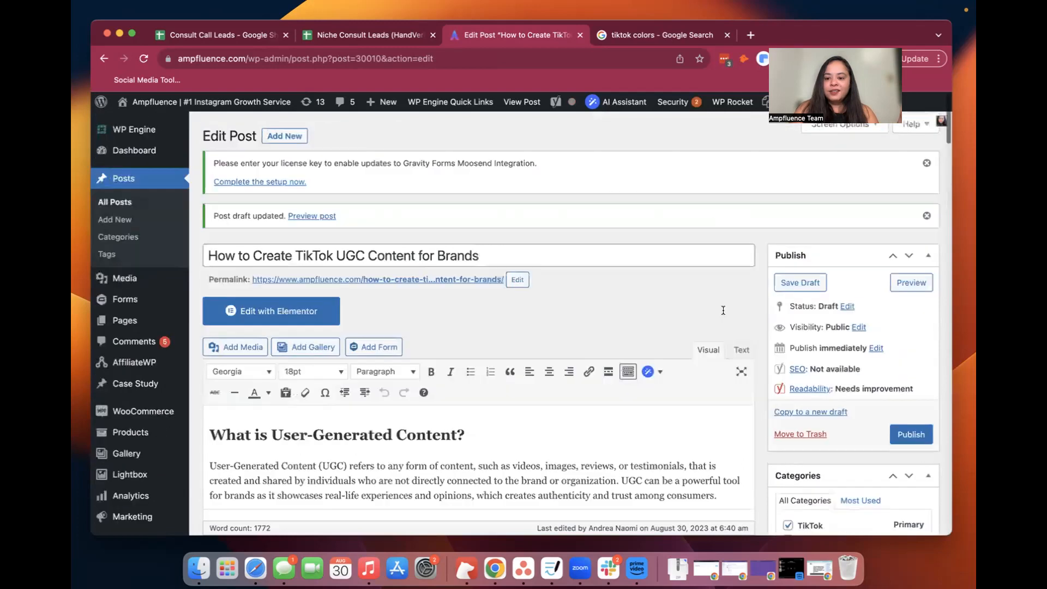
Check the post's featured image and save the draft again
scroll(723, 310, "up", 5)
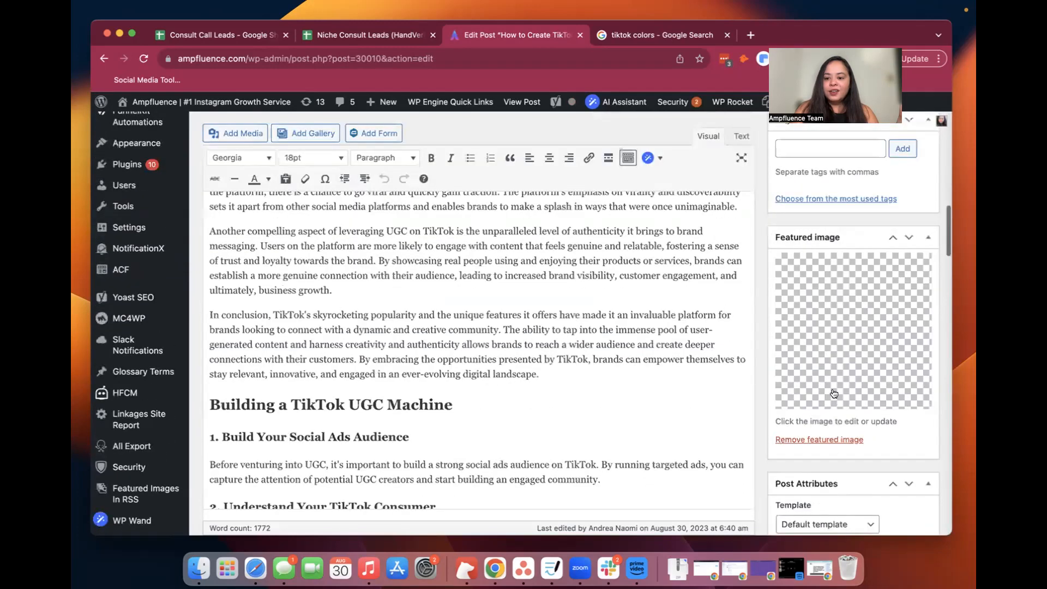
scroll(855, 416, "down", 3)
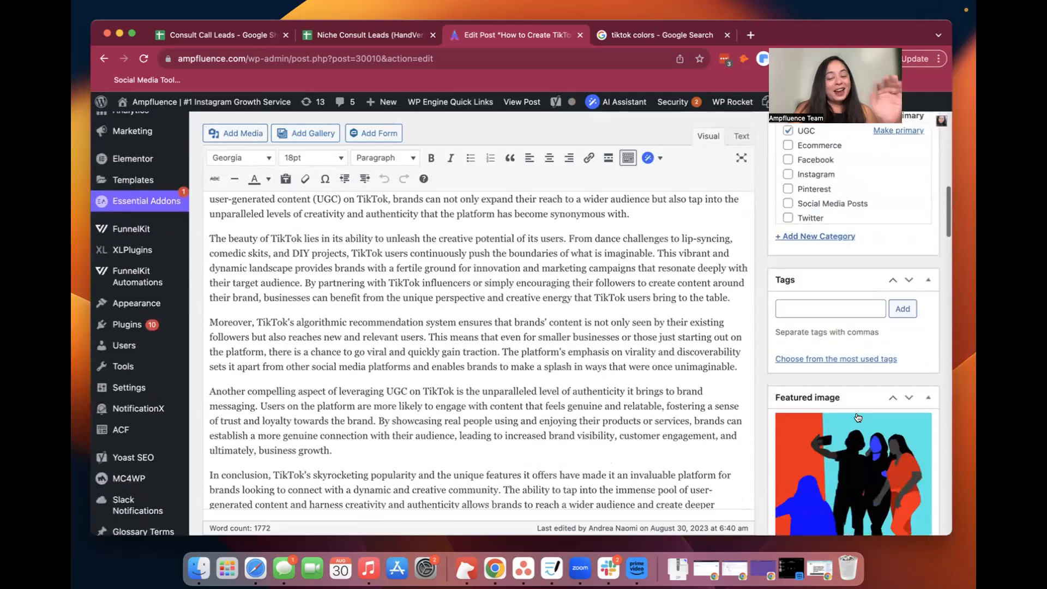
scroll(858, 417, "down", 2)
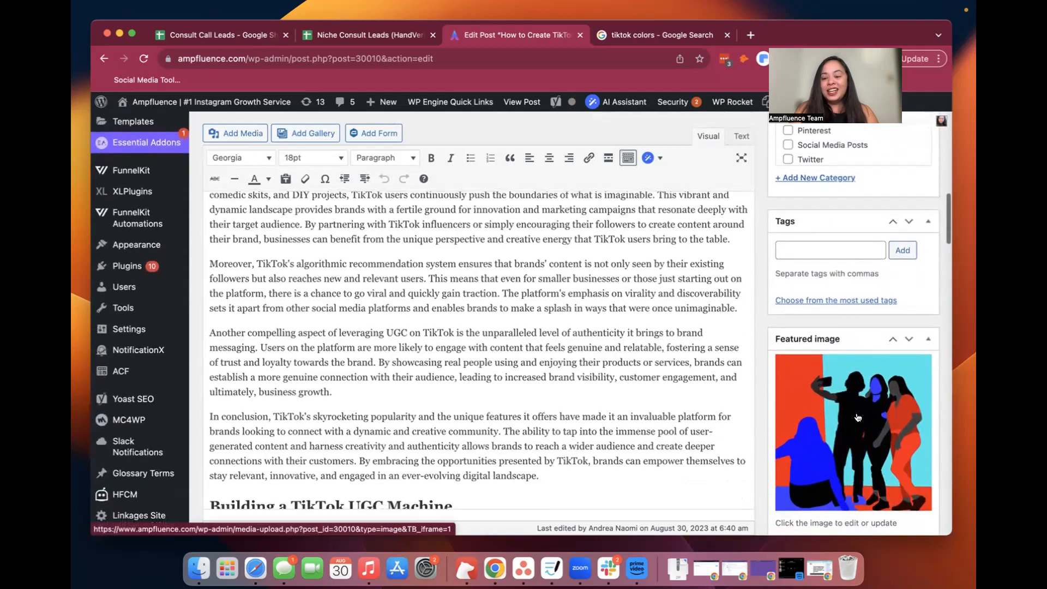
scroll(858, 417, "up", 9)
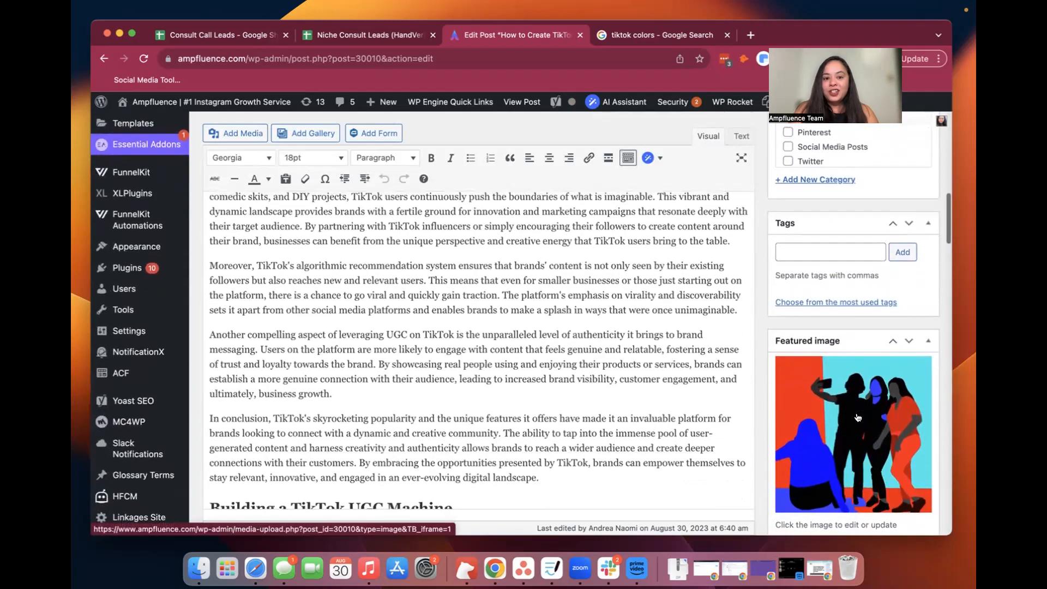
scroll(856, 412, "up", 8)
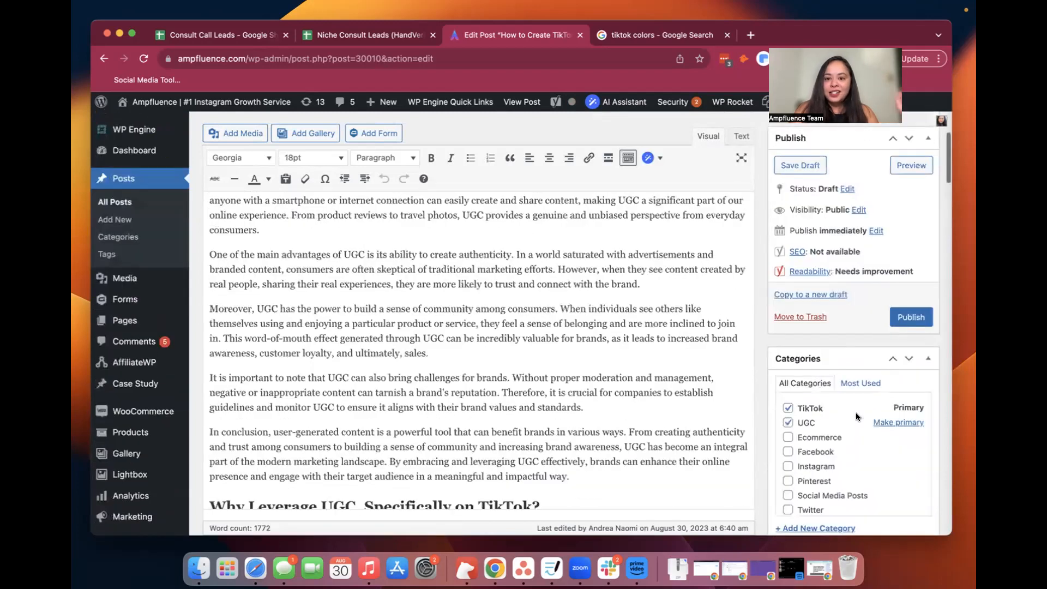
left_click(788, 183)
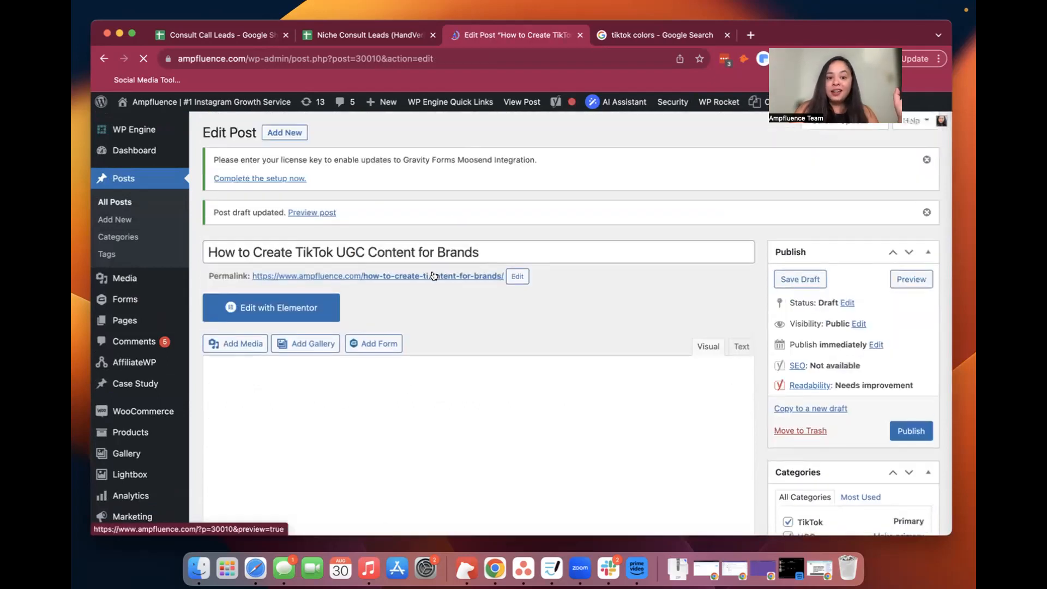
Open the draft's preview page and review the featured image, the article sections, the brand examples and the conclusion
left_click(430, 277)
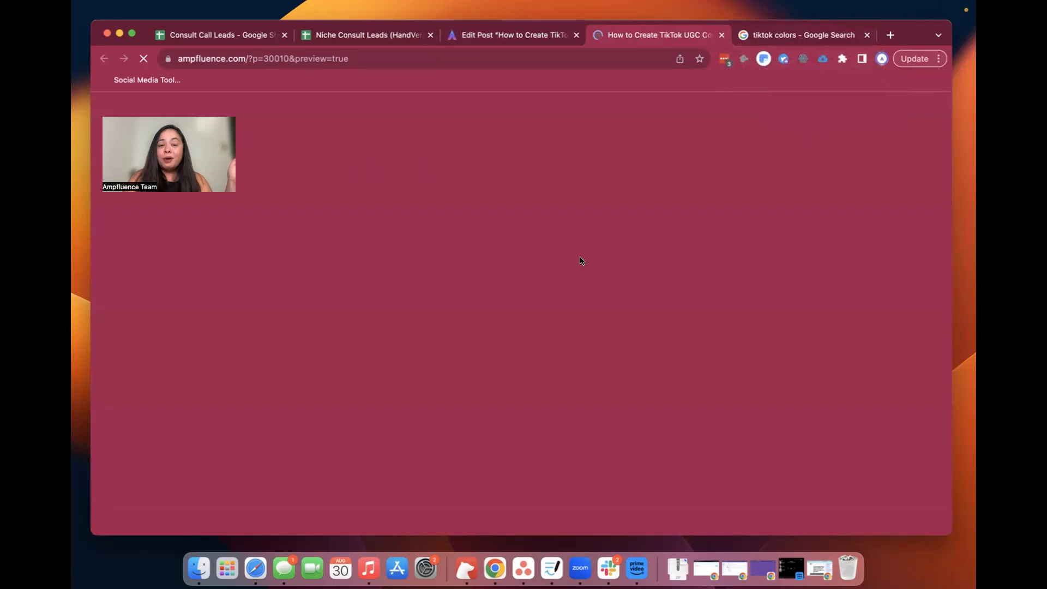
scroll(581, 261, "down", 2)
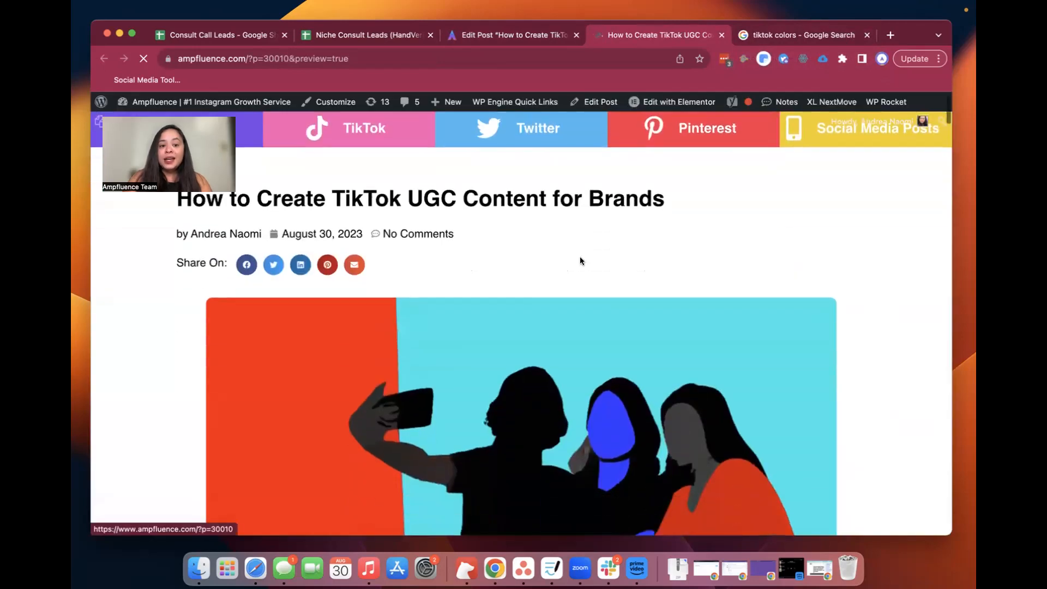
scroll(580, 260, "down", 10)
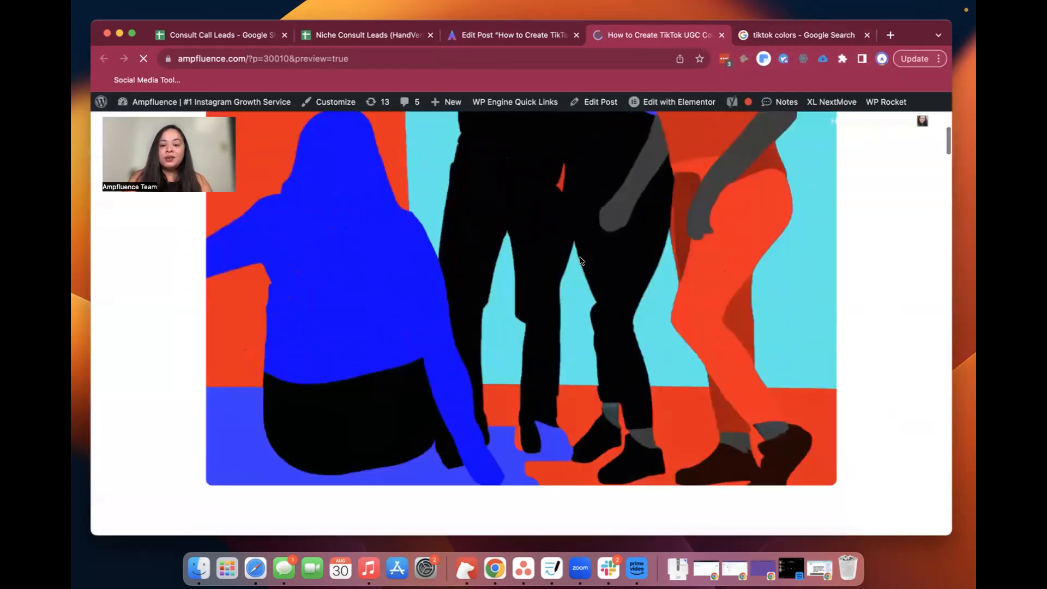
scroll(580, 261, "down", 10)
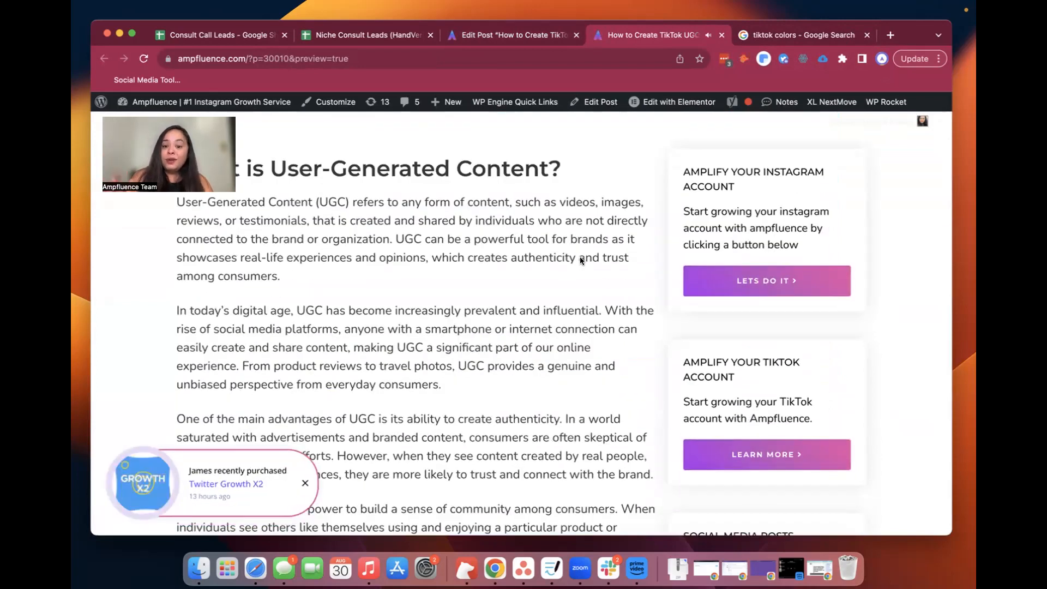
scroll(580, 261, "down", 3)
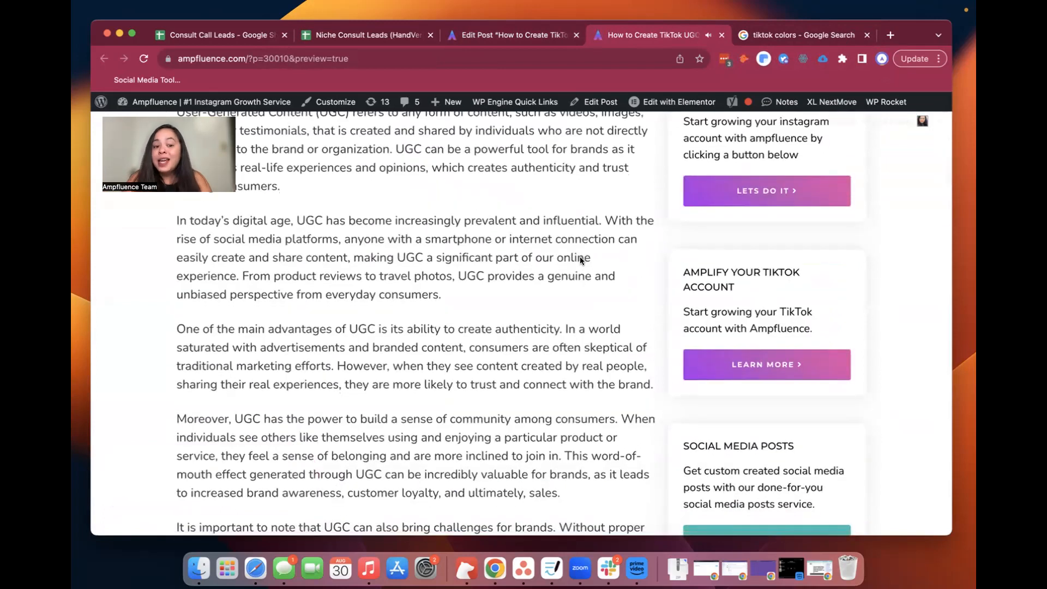
scroll(581, 261, "down", 10)
scroll(581, 260, "down", 3)
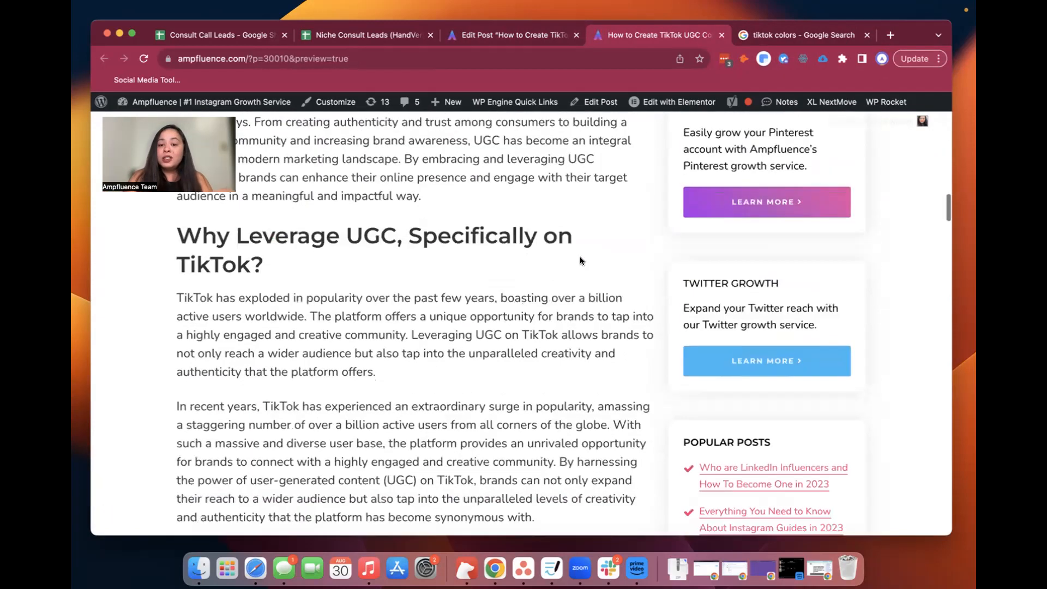
scroll(581, 261, "down", 6)
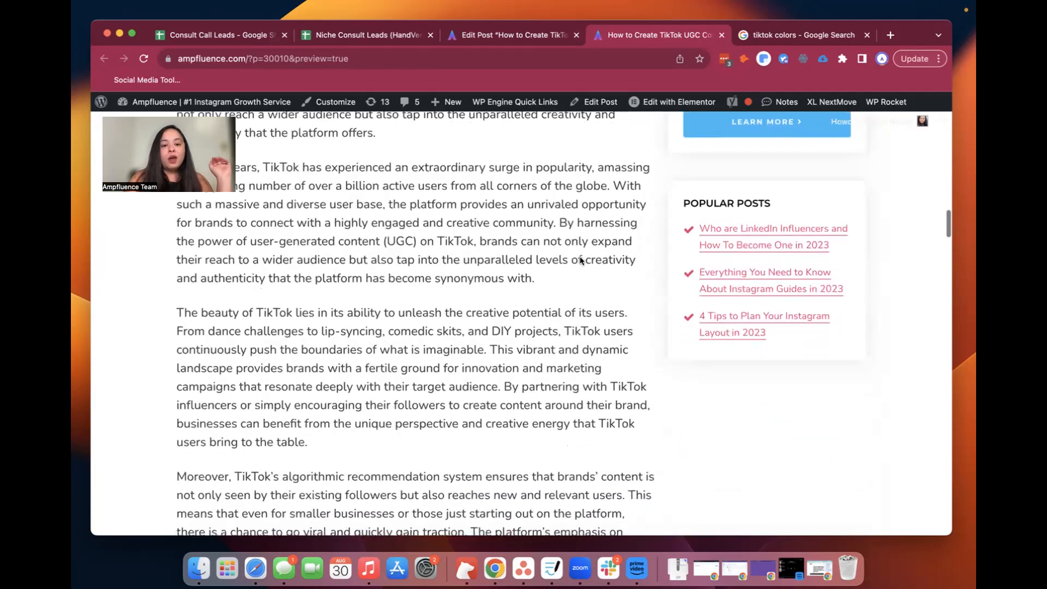
scroll(581, 261, "down", 19)
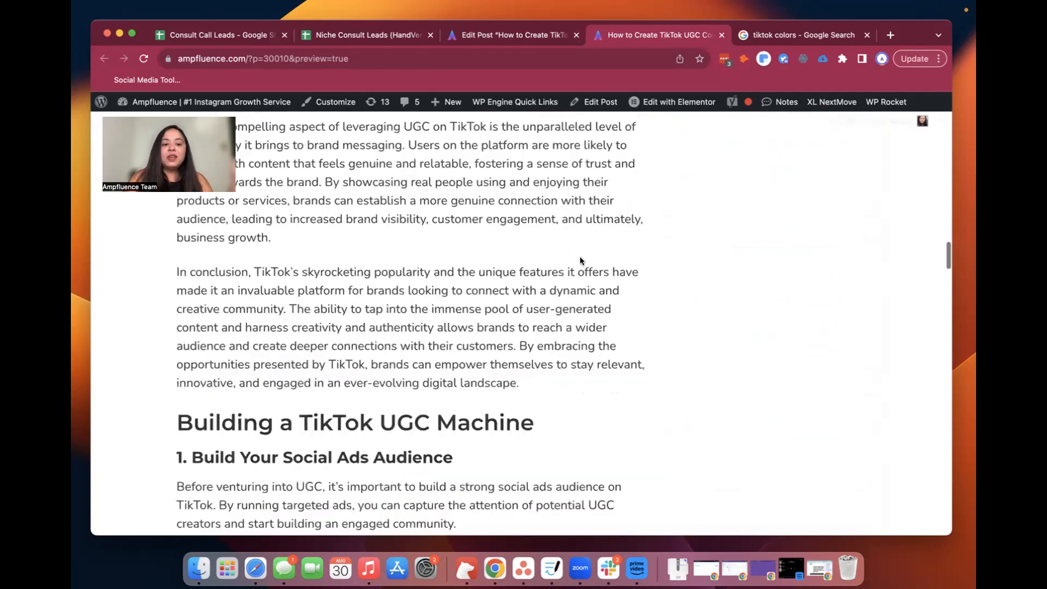
scroll(582, 261, "down", 12)
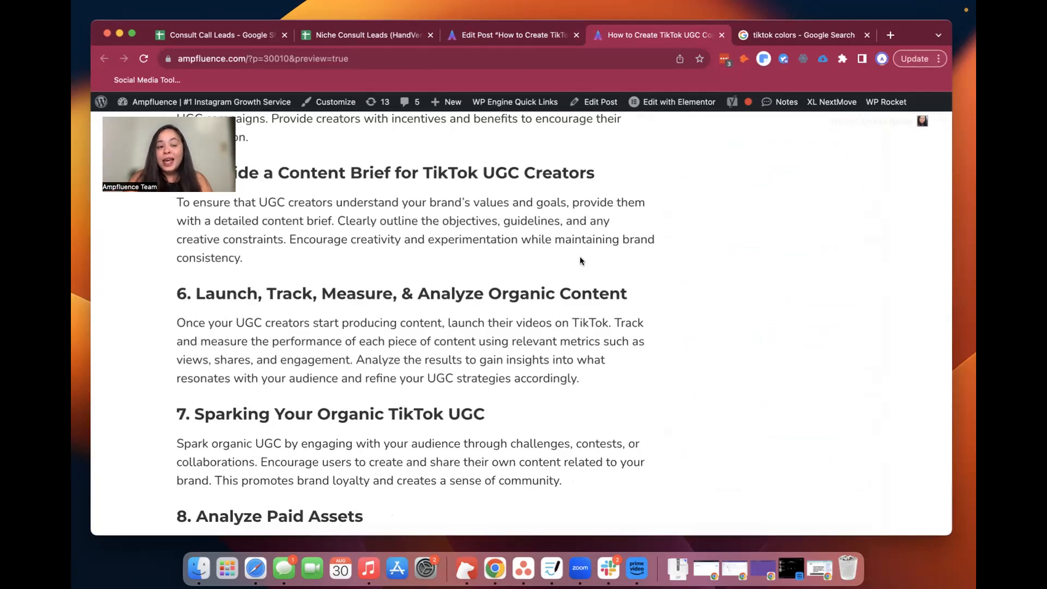
scroll(581, 261, "down", 9)
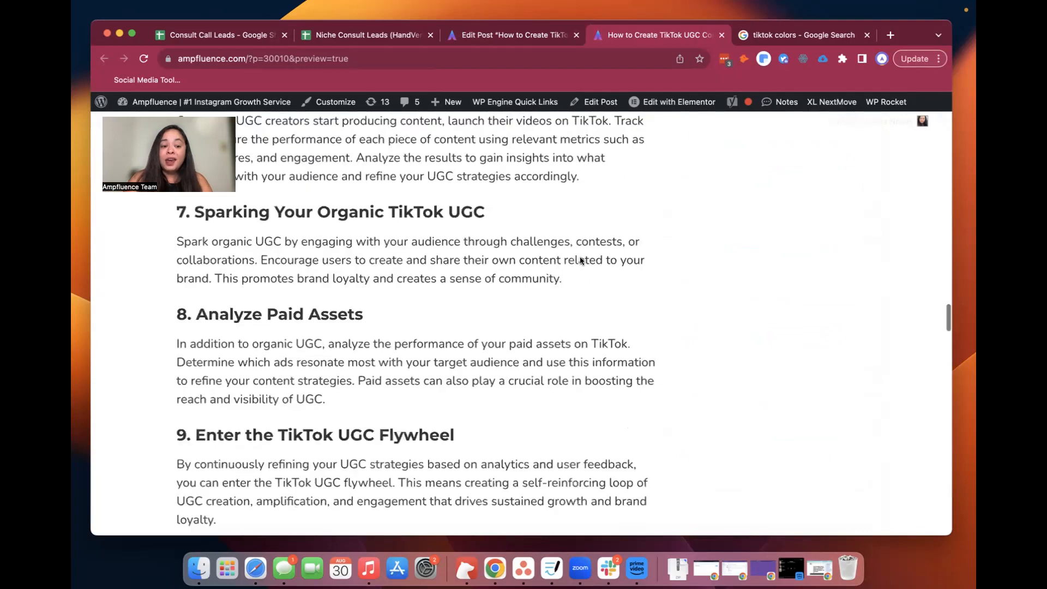
scroll(581, 261, "down", 11)
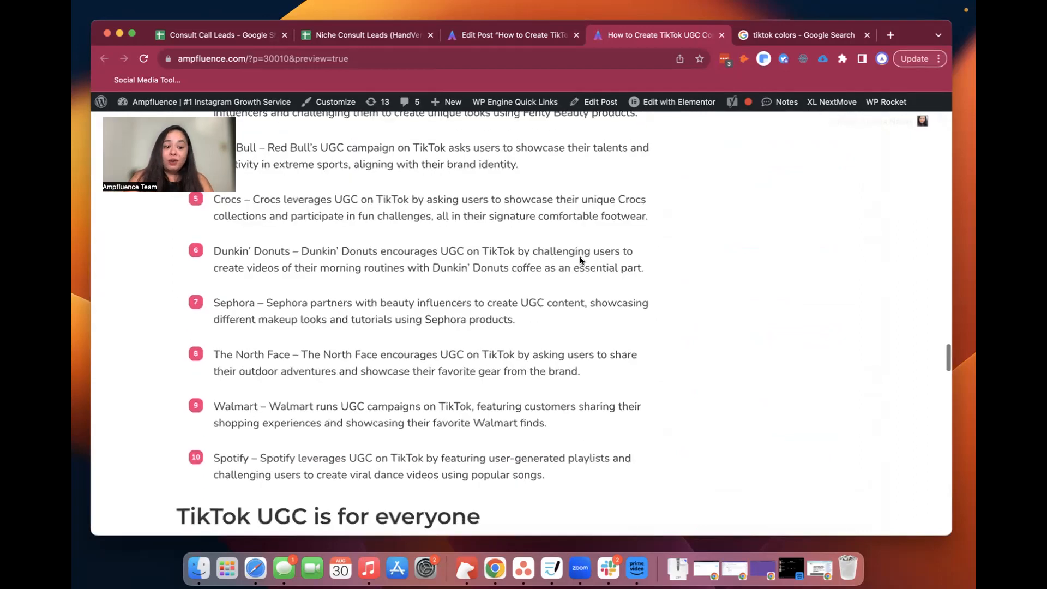
scroll(581, 260, "down", 15)
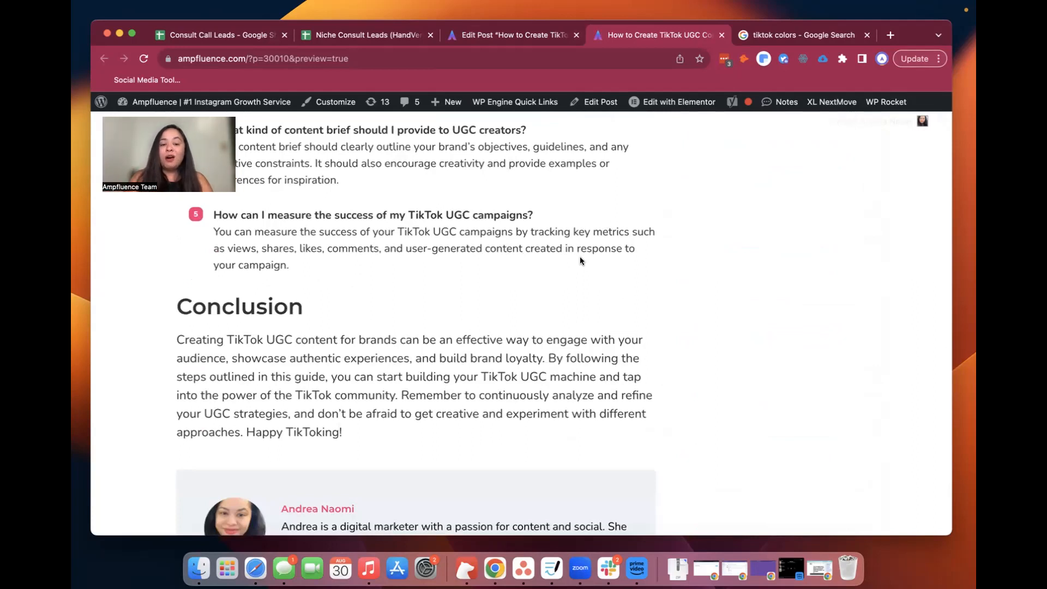
scroll(581, 261, "up", 12)
scroll(582, 261, "up", 15)
scroll(581, 261, "up", 10)
scroll(581, 261, "up", 10)
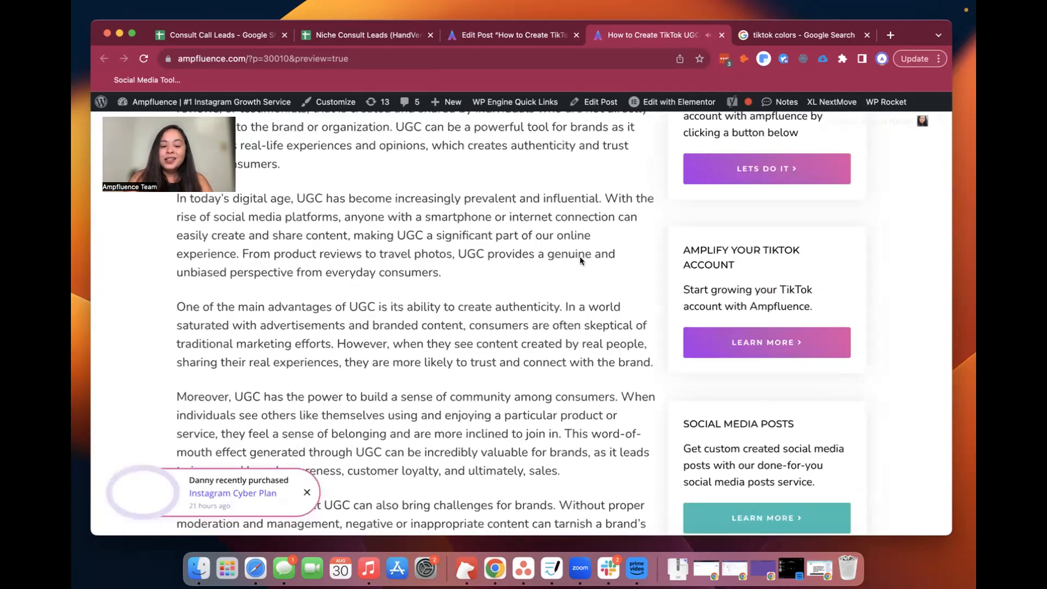
scroll(582, 261, "up", 15)
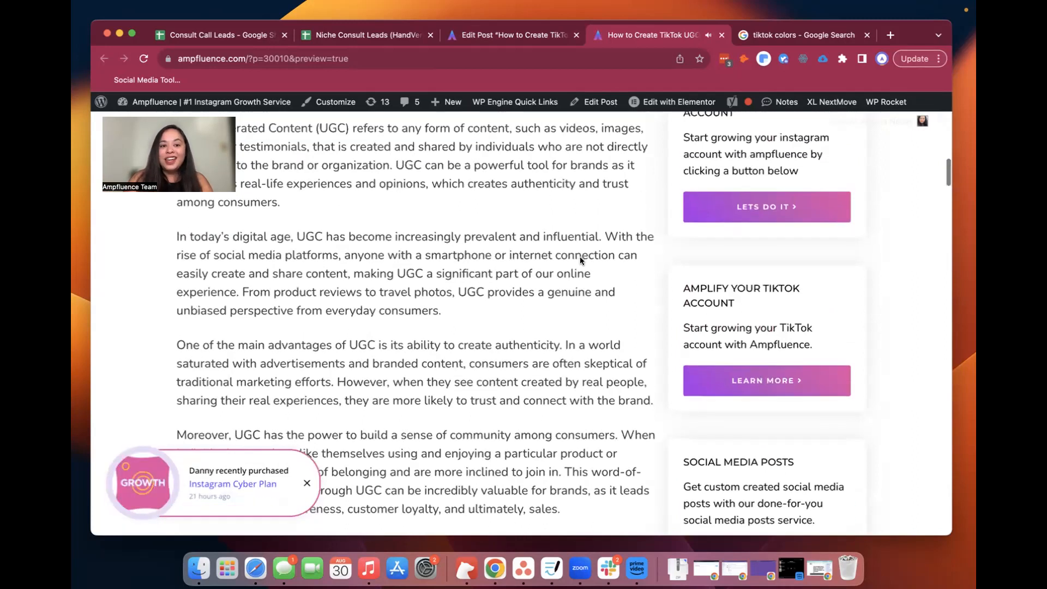